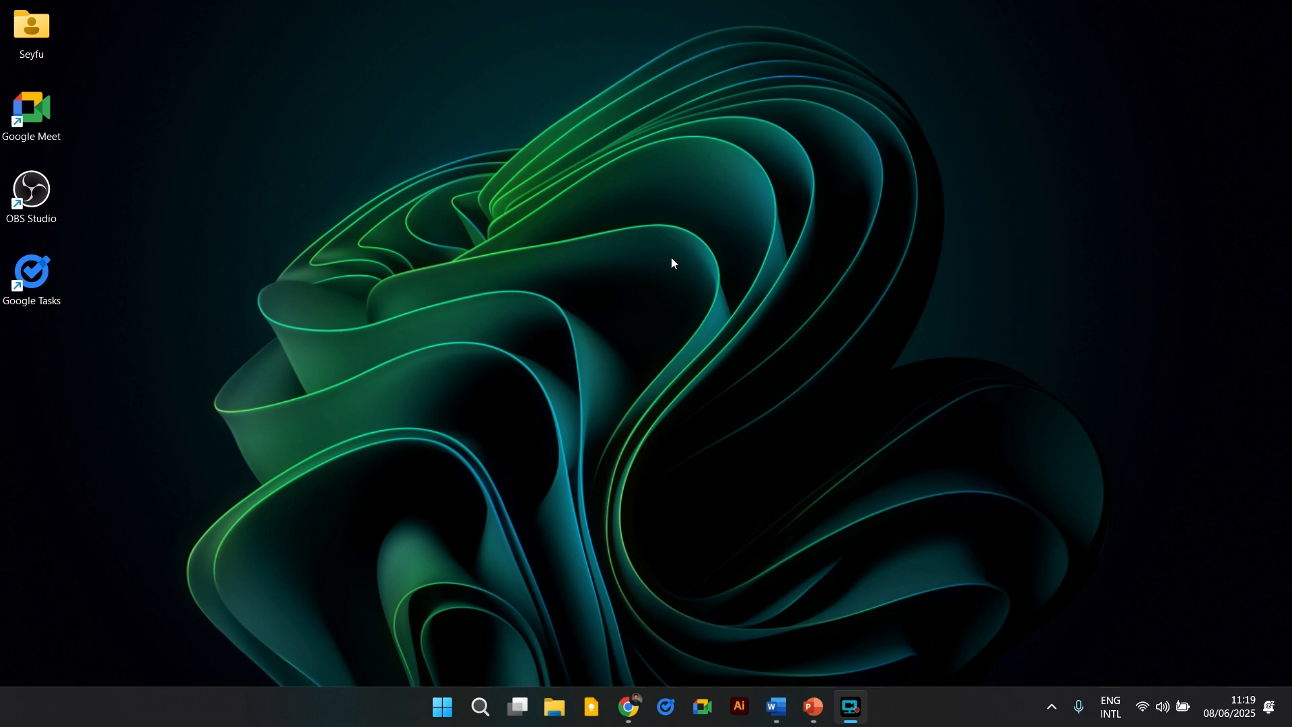
# Open Chrome and switch to a different browser profile.
pyautogui.click(629, 706)
pyautogui.click(1242, 56)
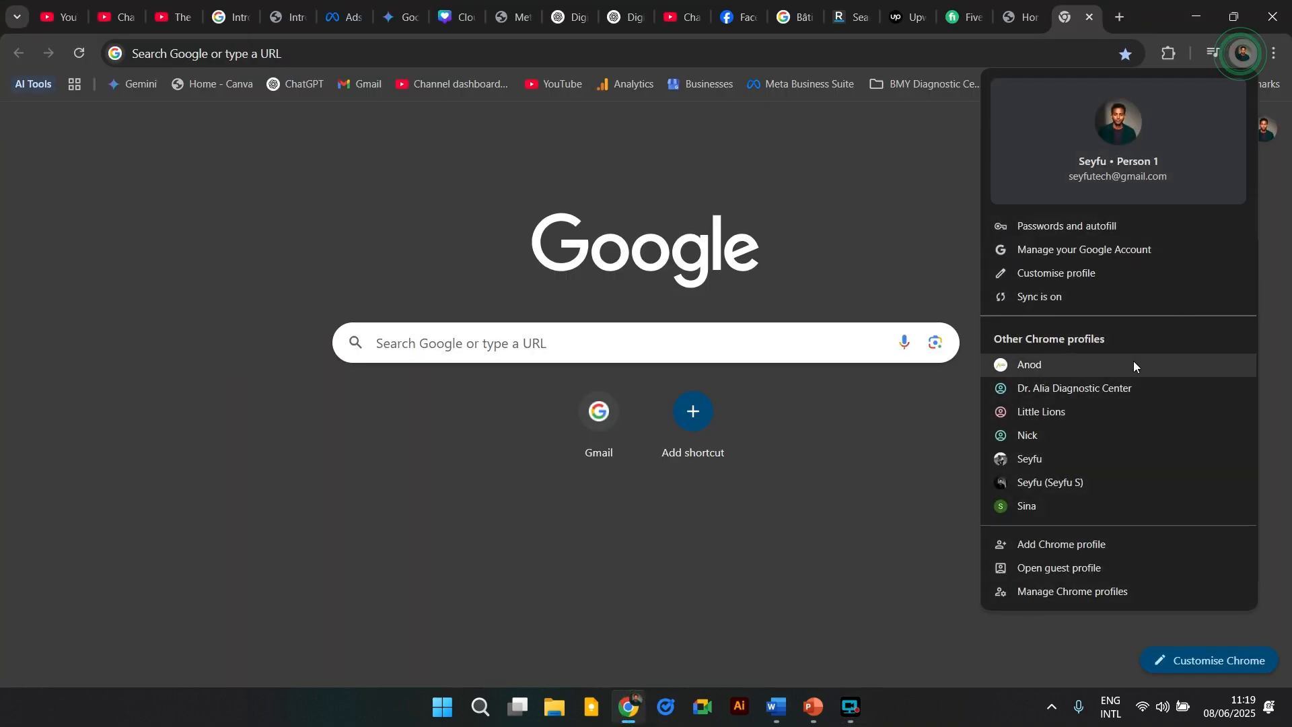
pyautogui.click(1090, 507)
# Search Google for canva and look over the results.
pyautogui.click(376, 49)
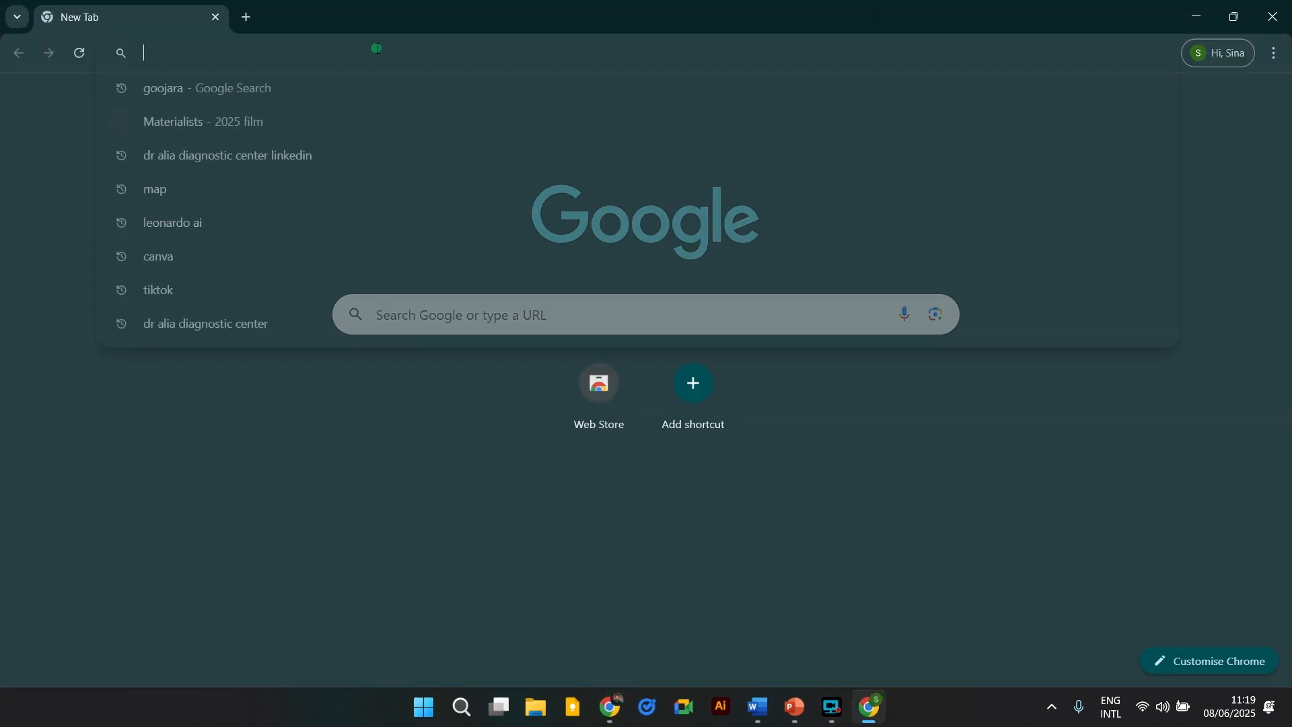
pyautogui.write('canva')
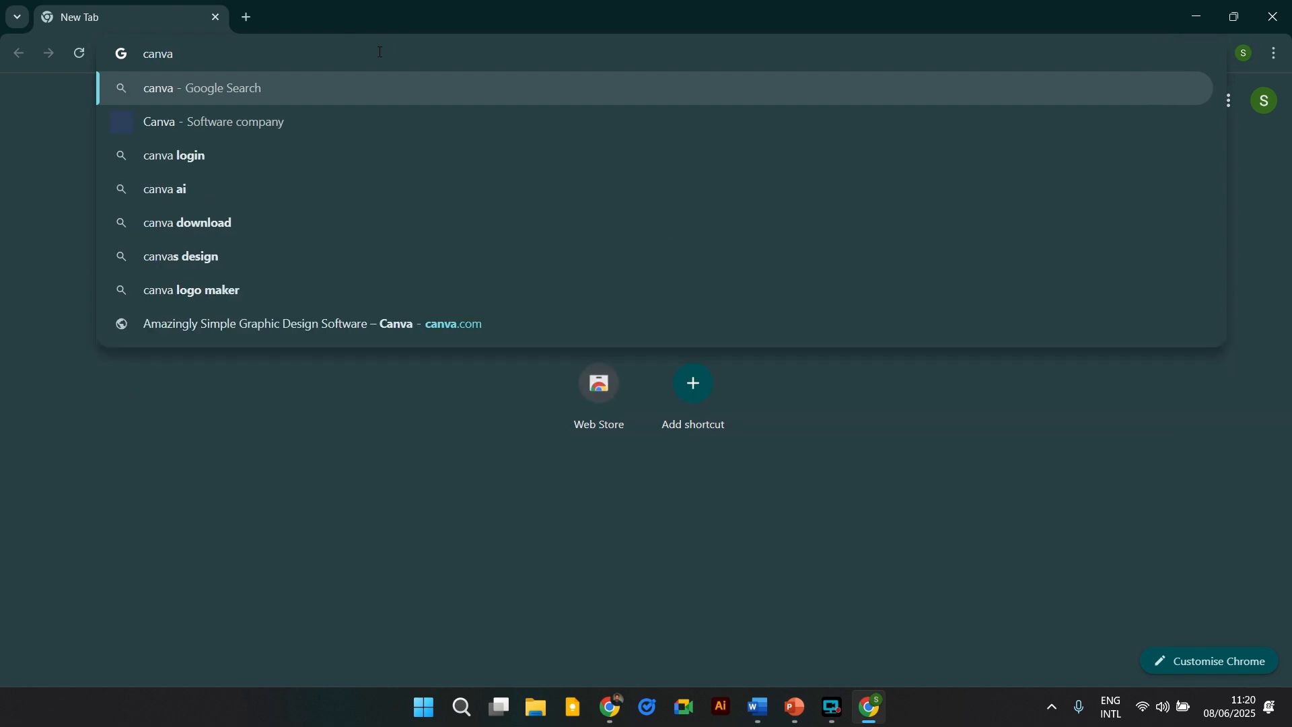
pyautogui.press('Return')
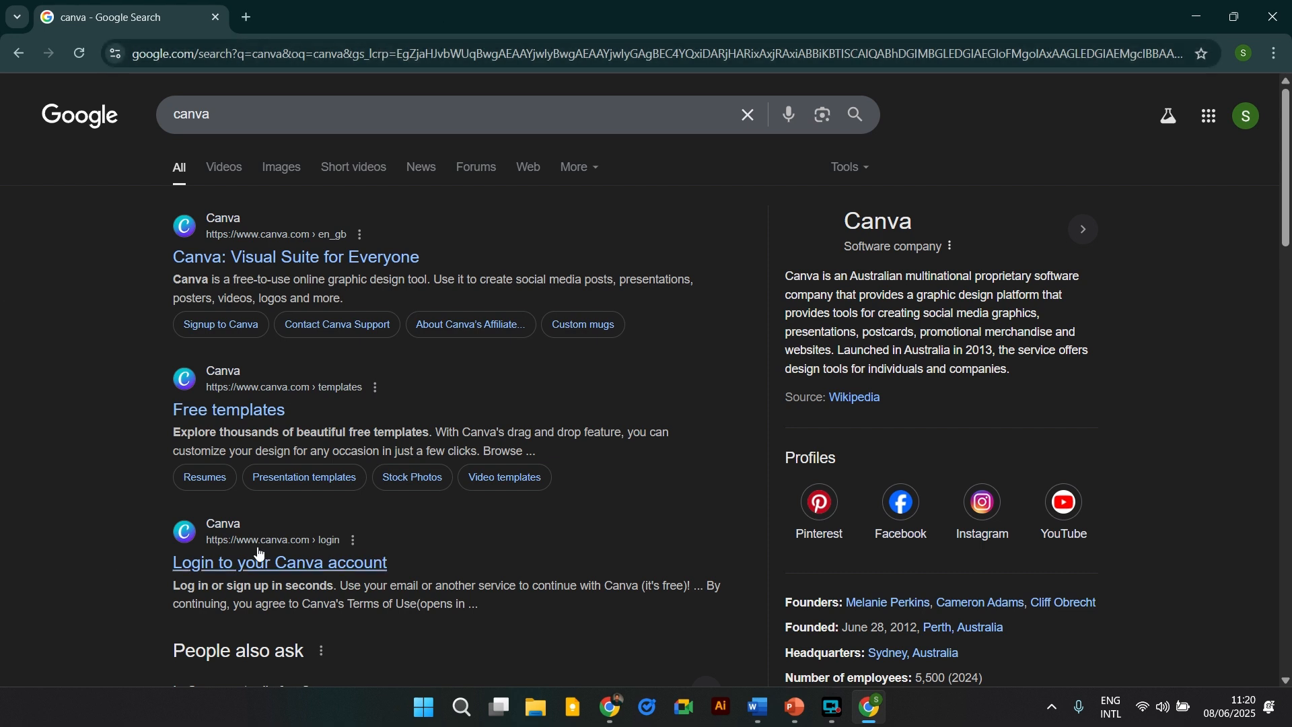
pyautogui.scroll(-1, 157, 356)
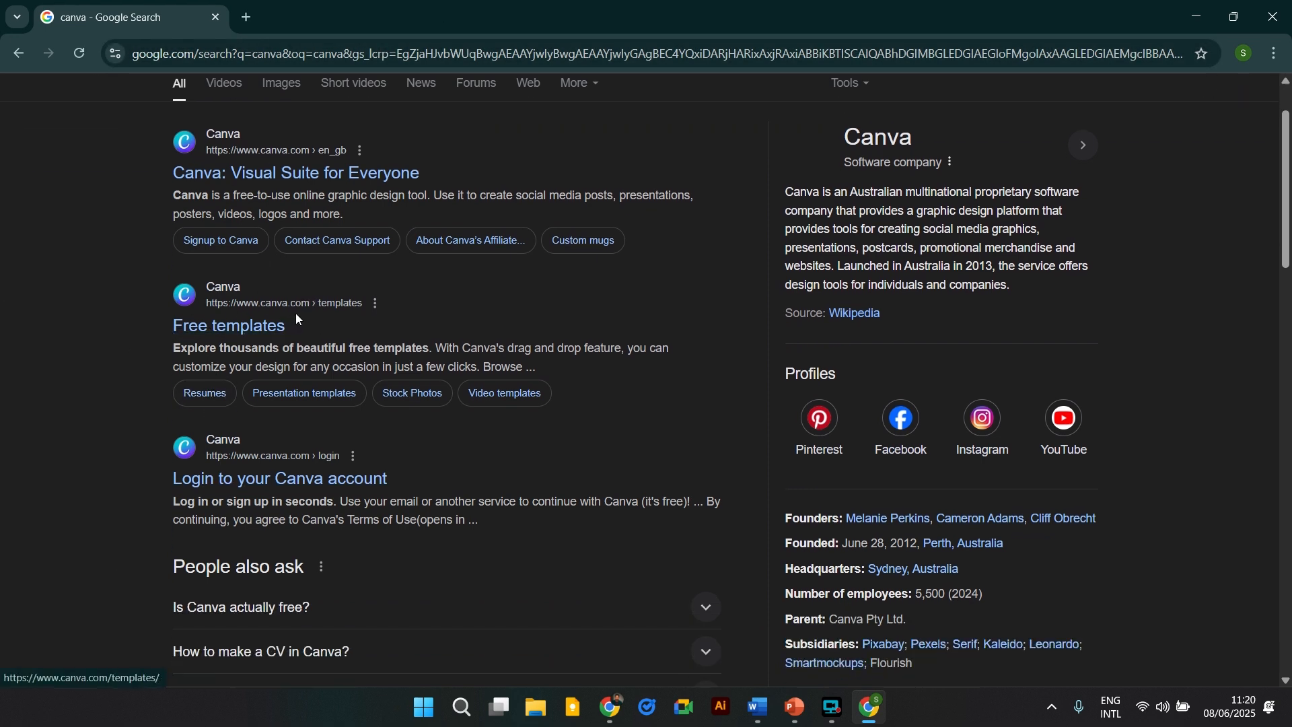
pyautogui.scroll(-2, 246, 332)
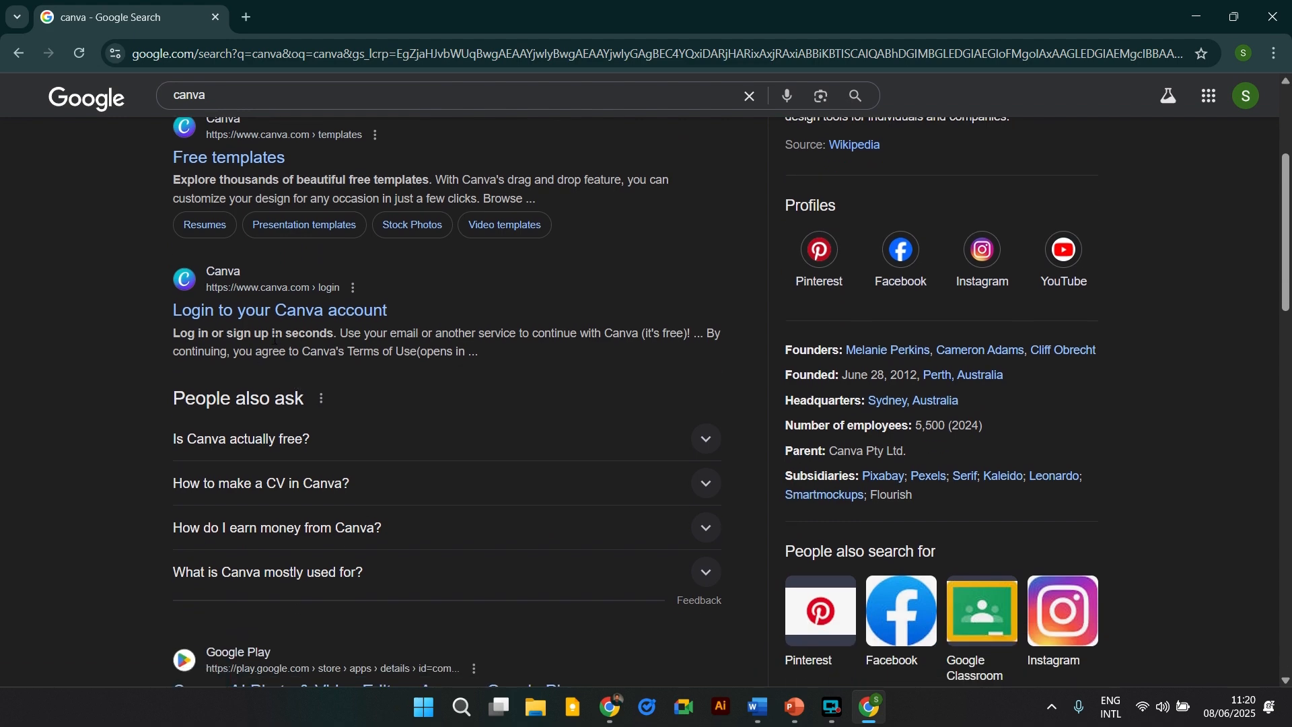
pyautogui.scroll(4, 275, 322)
# Open Canva's Free templates result and dismiss the Try Canva Pro offer.
pyautogui.click(245, 414)
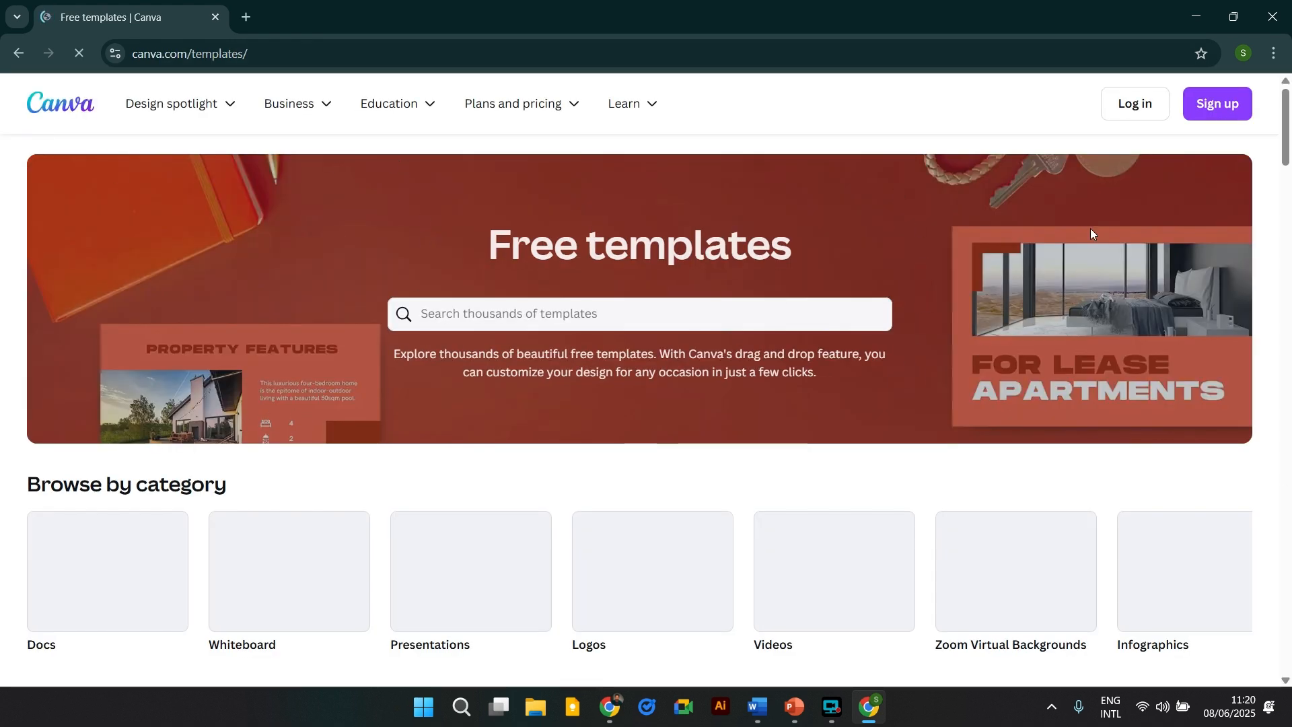
pyautogui.scroll(-3, 663, 377)
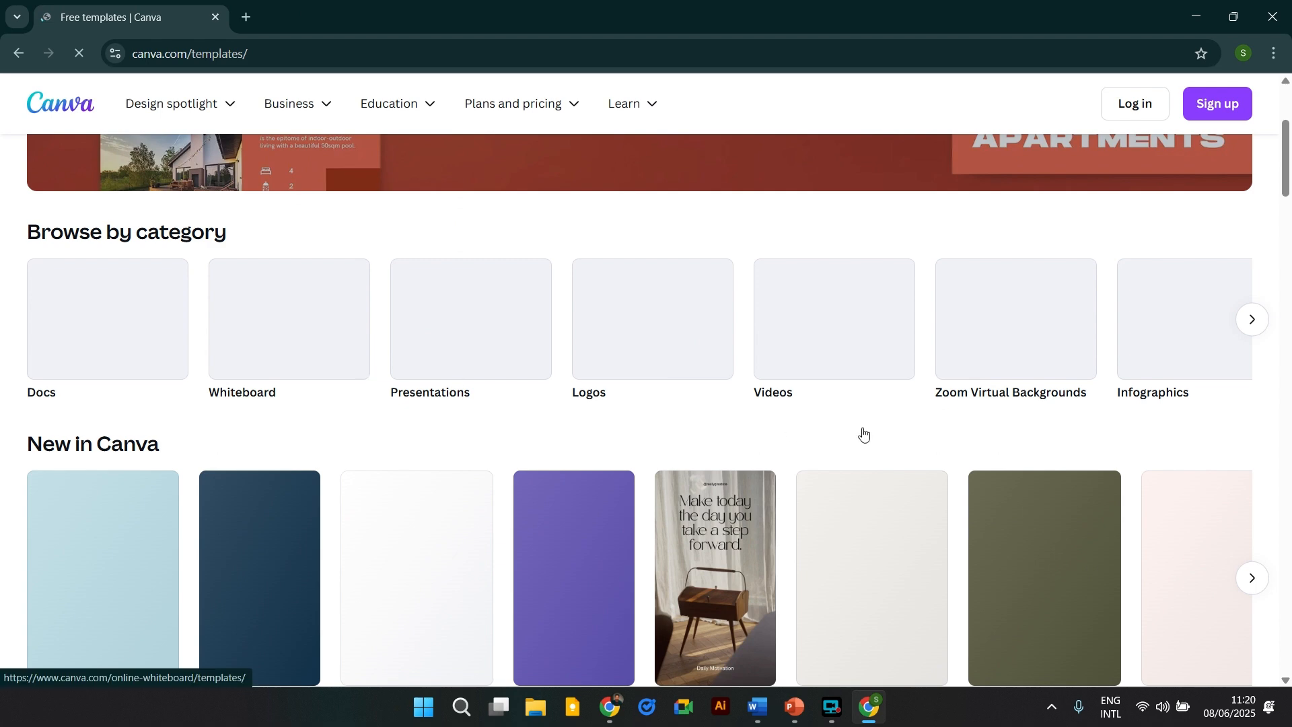
pyautogui.scroll(-1, 711, 482)
pyautogui.scroll(4, 459, 383)
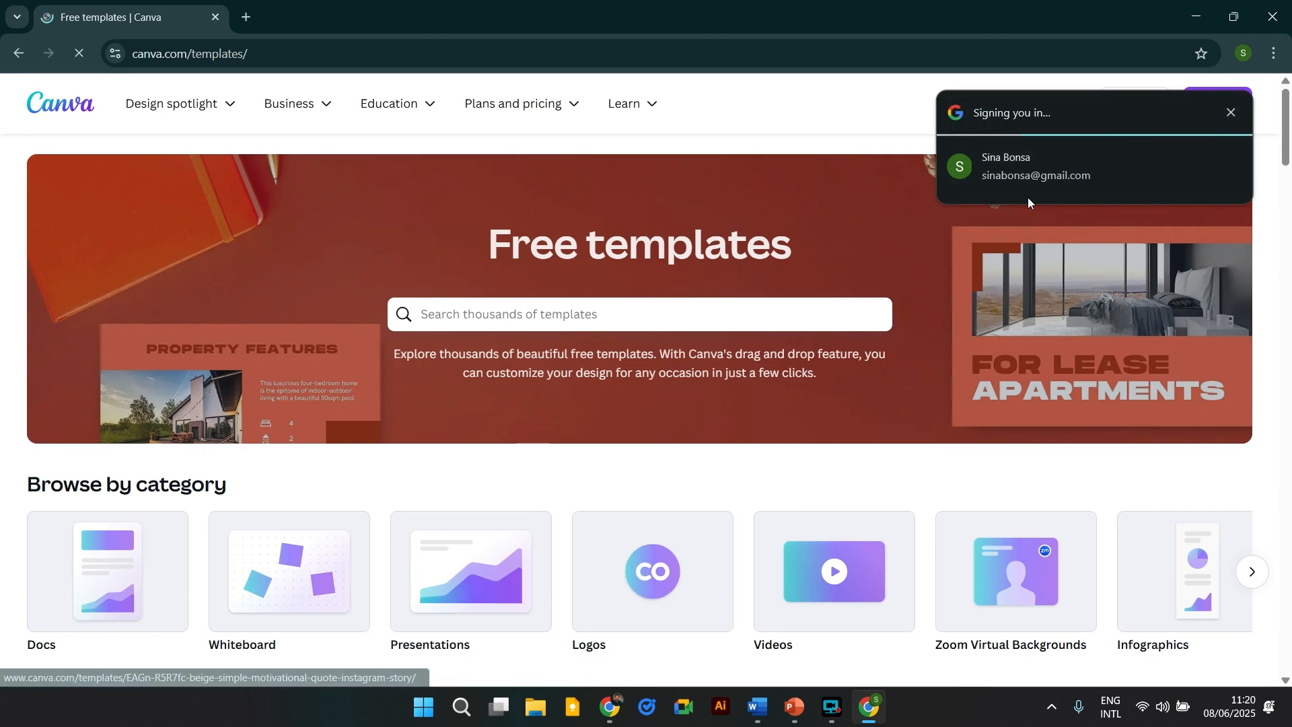
pyautogui.scroll(-5, 428, 385)
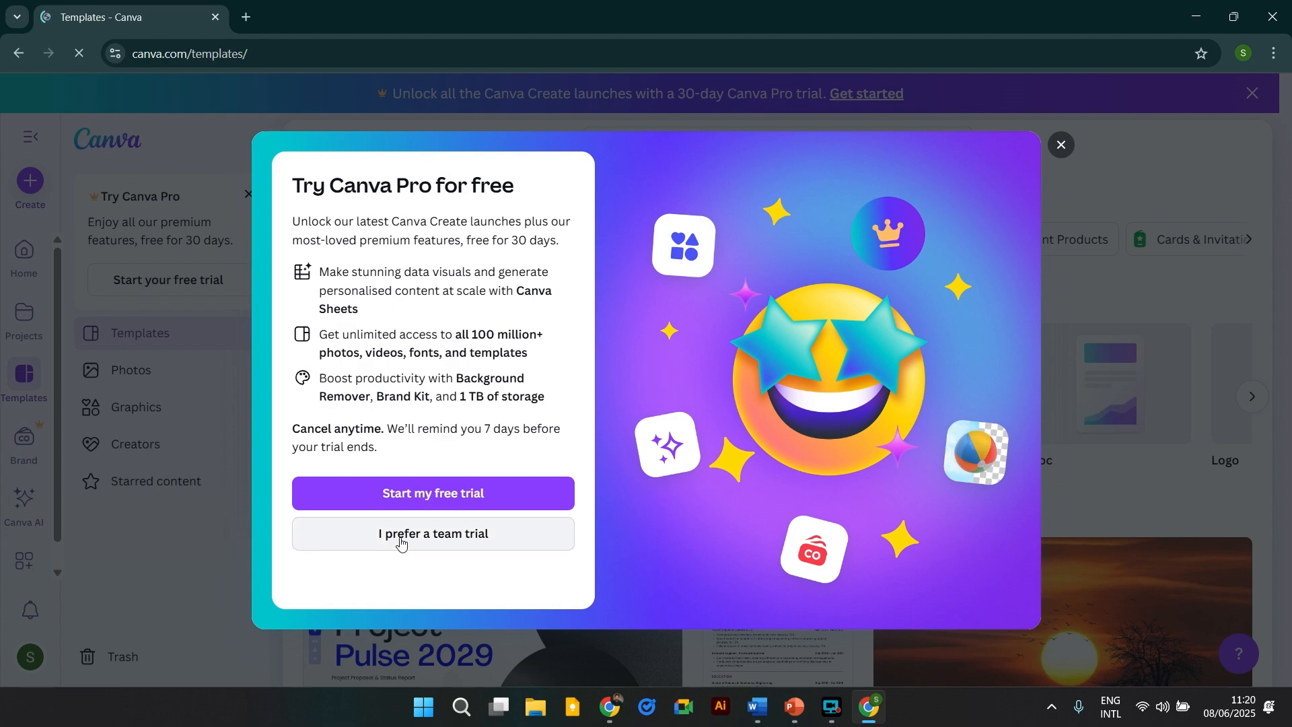
pyautogui.click(1060, 147)
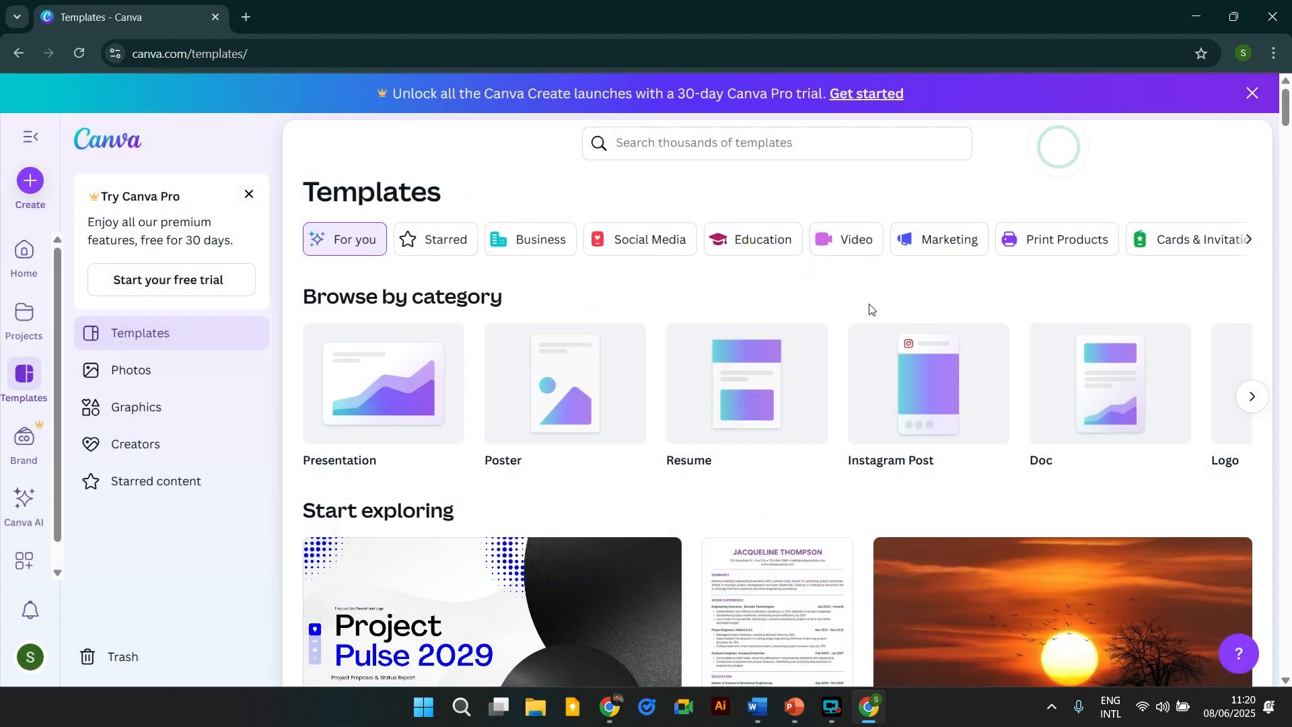
pyautogui.scroll(-10, 658, 570)
pyautogui.scroll(10, 765, 519)
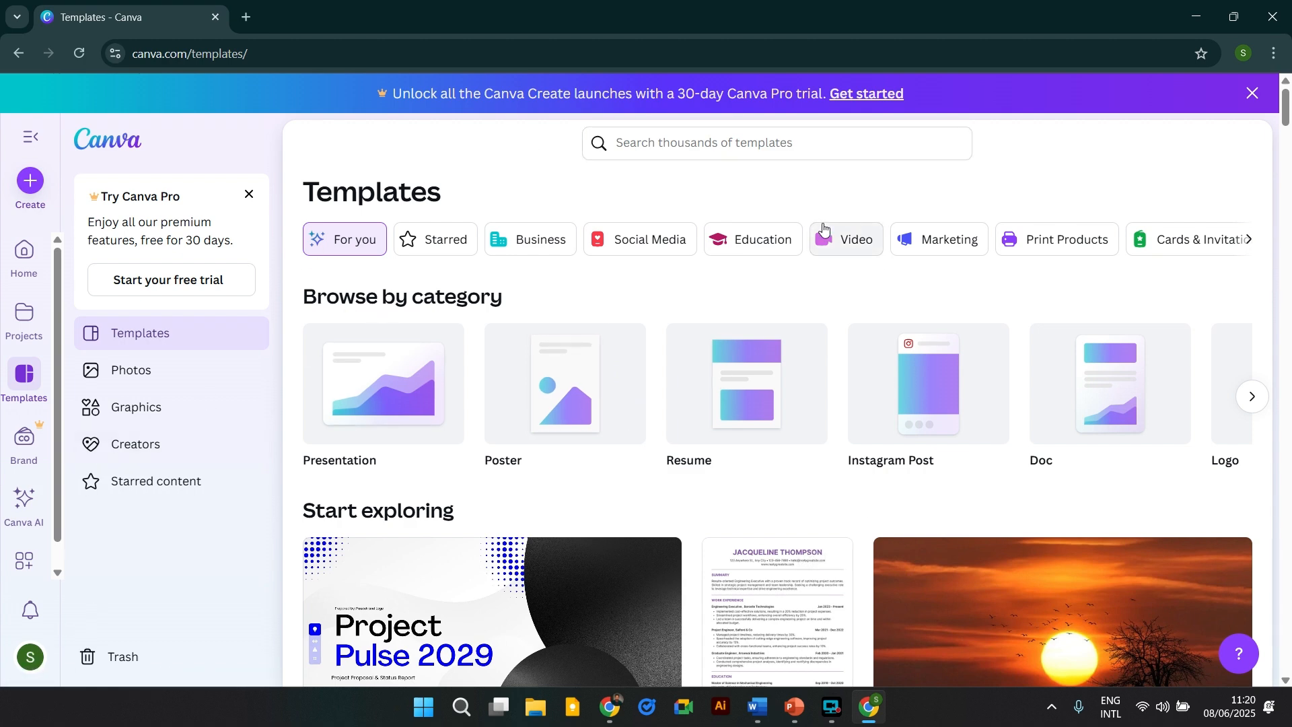
# Search templates for 'cv professional' and close the purple promo banner.
pyautogui.click(715, 144)
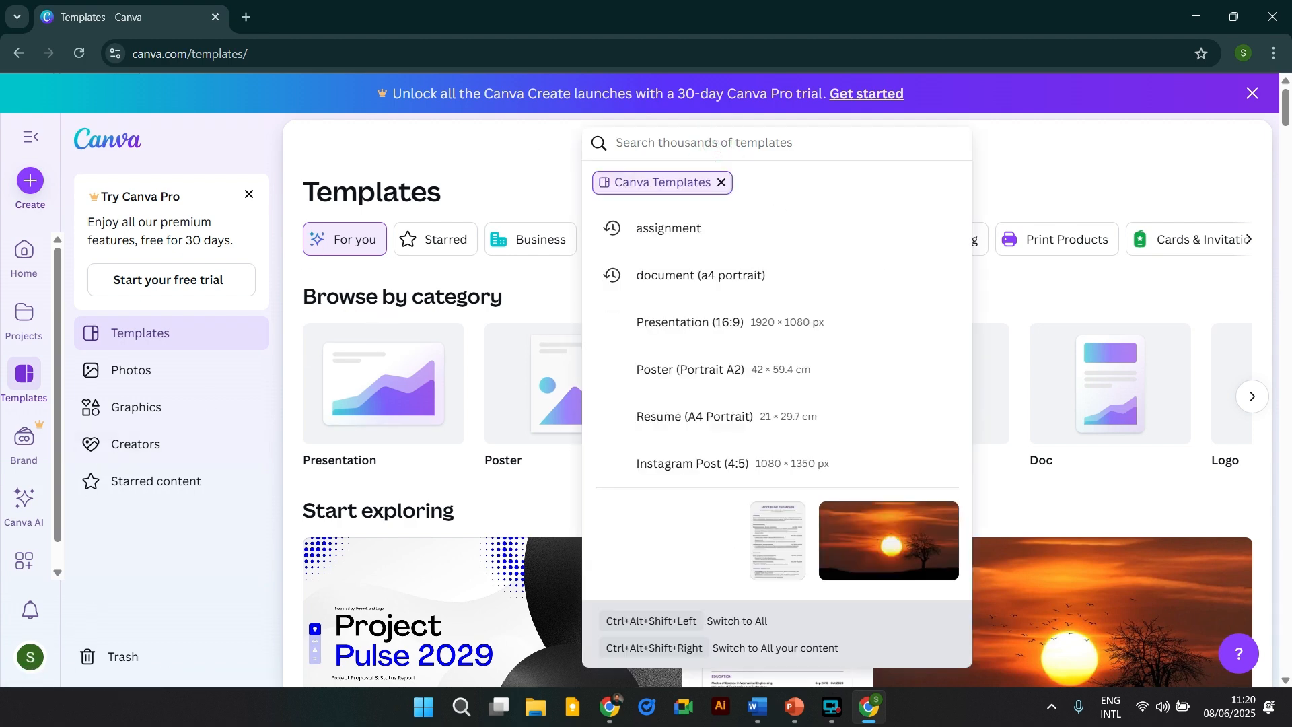
pyautogui.write('CV')
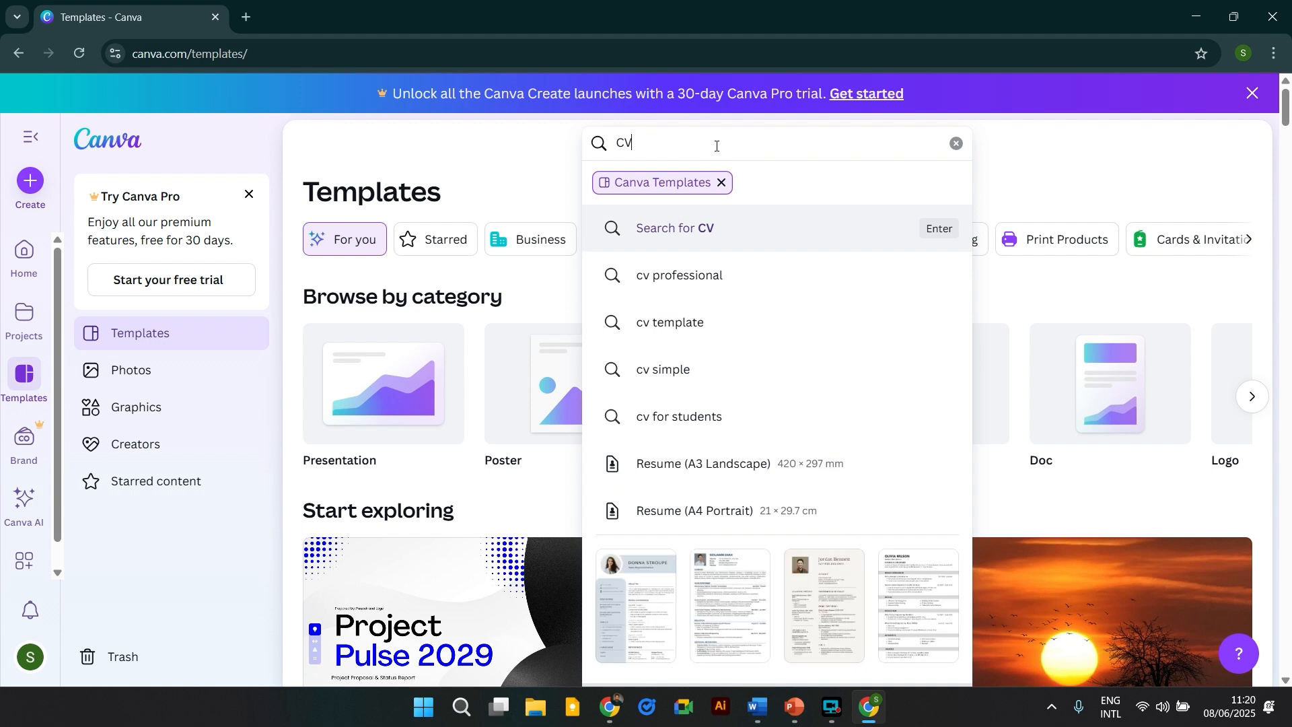
pyautogui.click(730, 284)
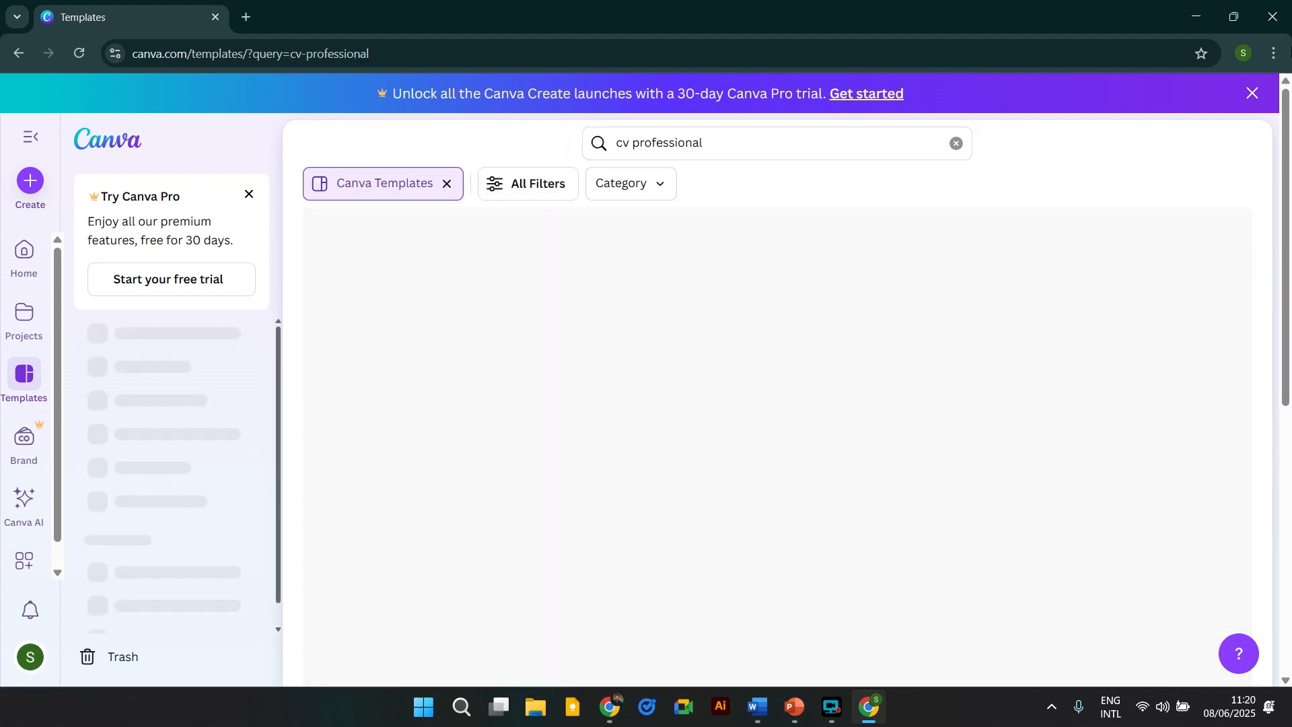
pyautogui.click(1252, 93)
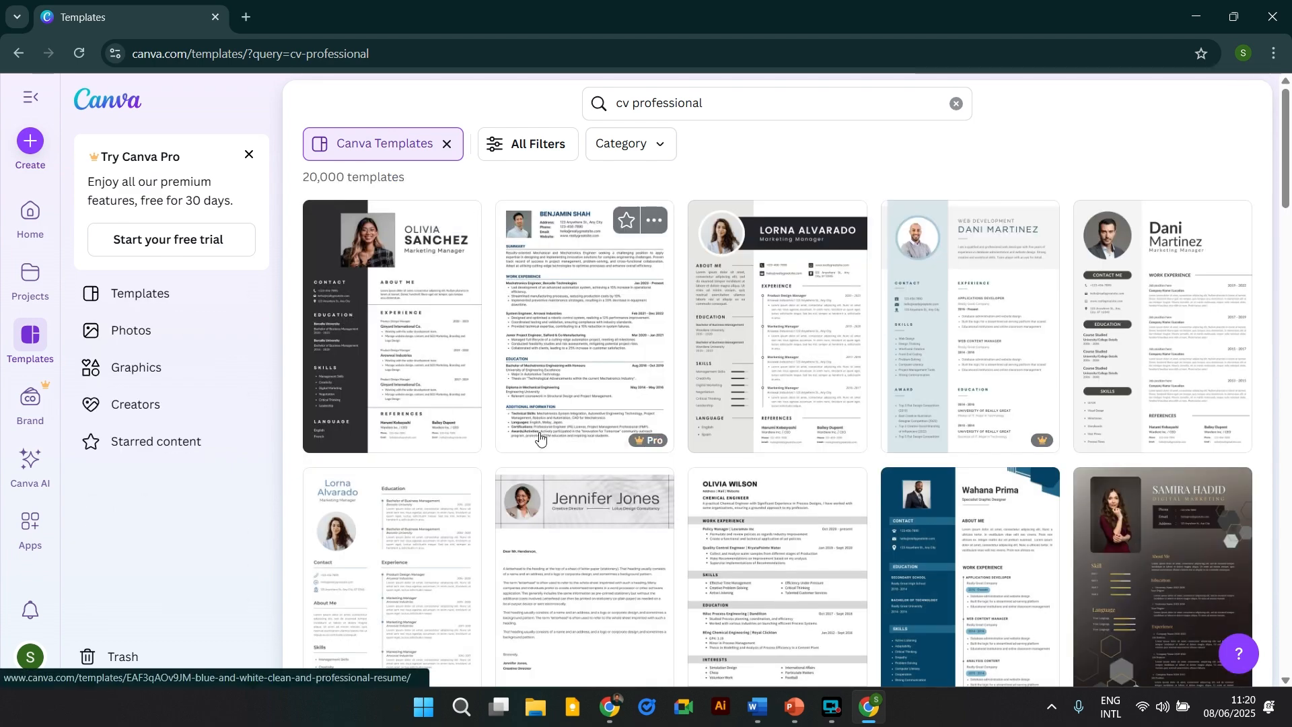
# Scroll through the 20,000 cv professional template results.
pyautogui.scroll(-5, 615, 356)
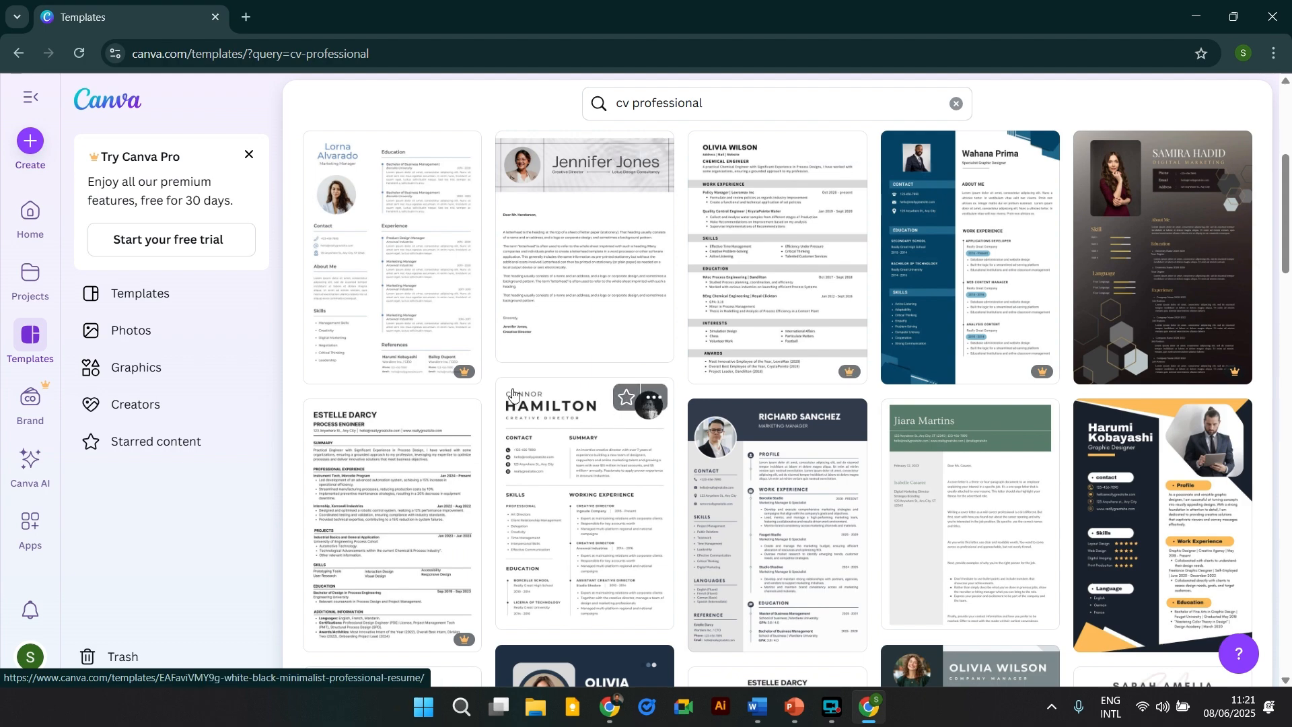
pyautogui.scroll(-4, 976, 353)
pyautogui.scroll(-2, 1010, 361)
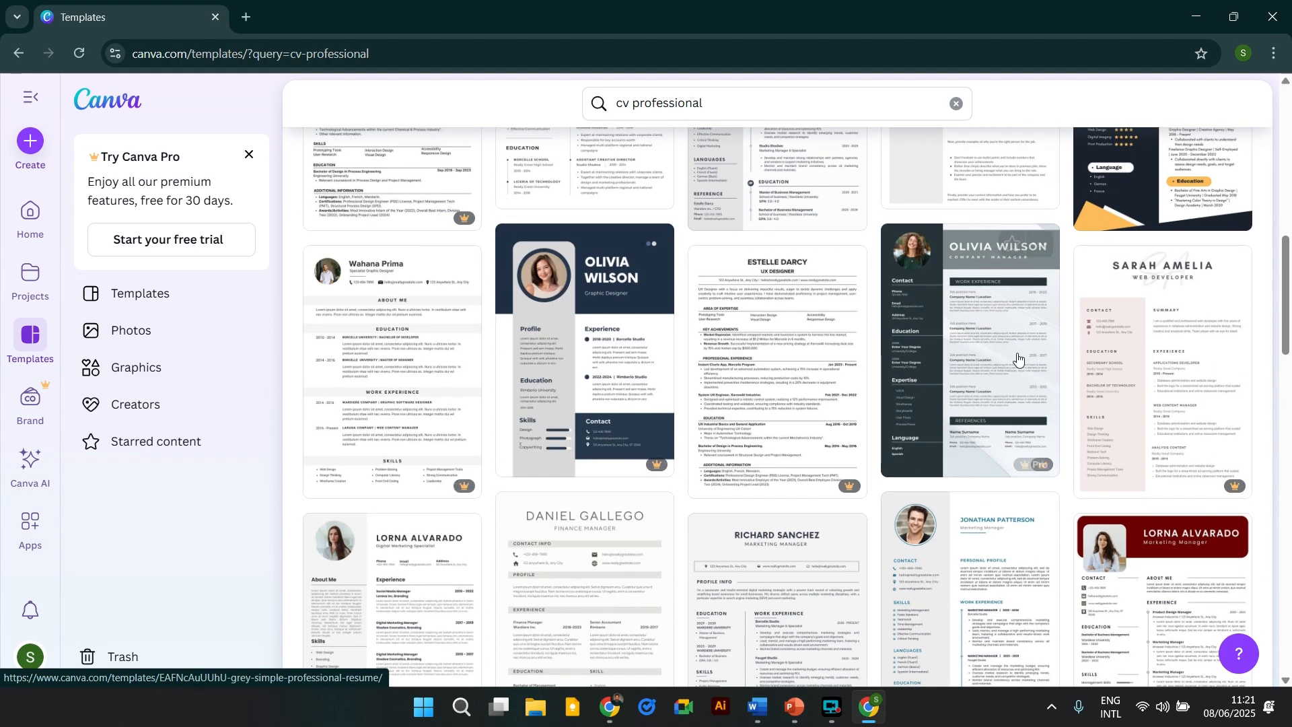
pyautogui.scroll(5, 805, 411)
pyautogui.scroll(5, 806, 411)
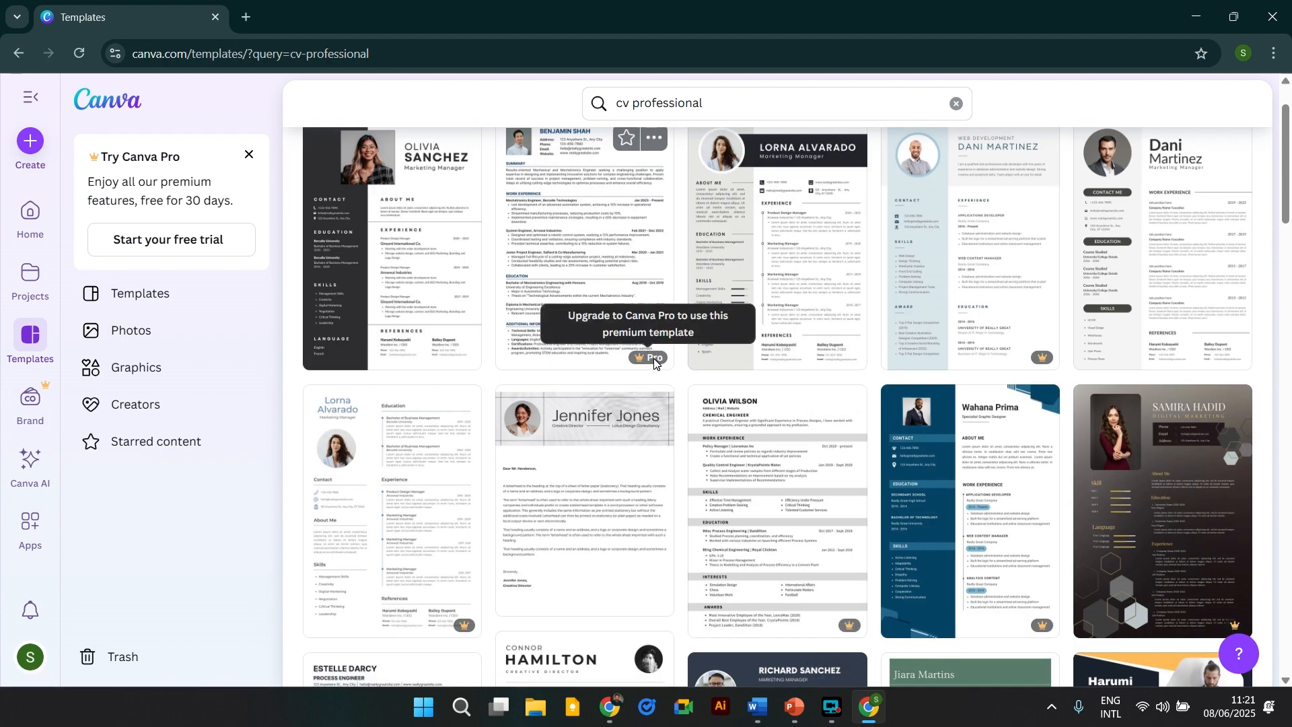
pyautogui.scroll(1, 645, 333)
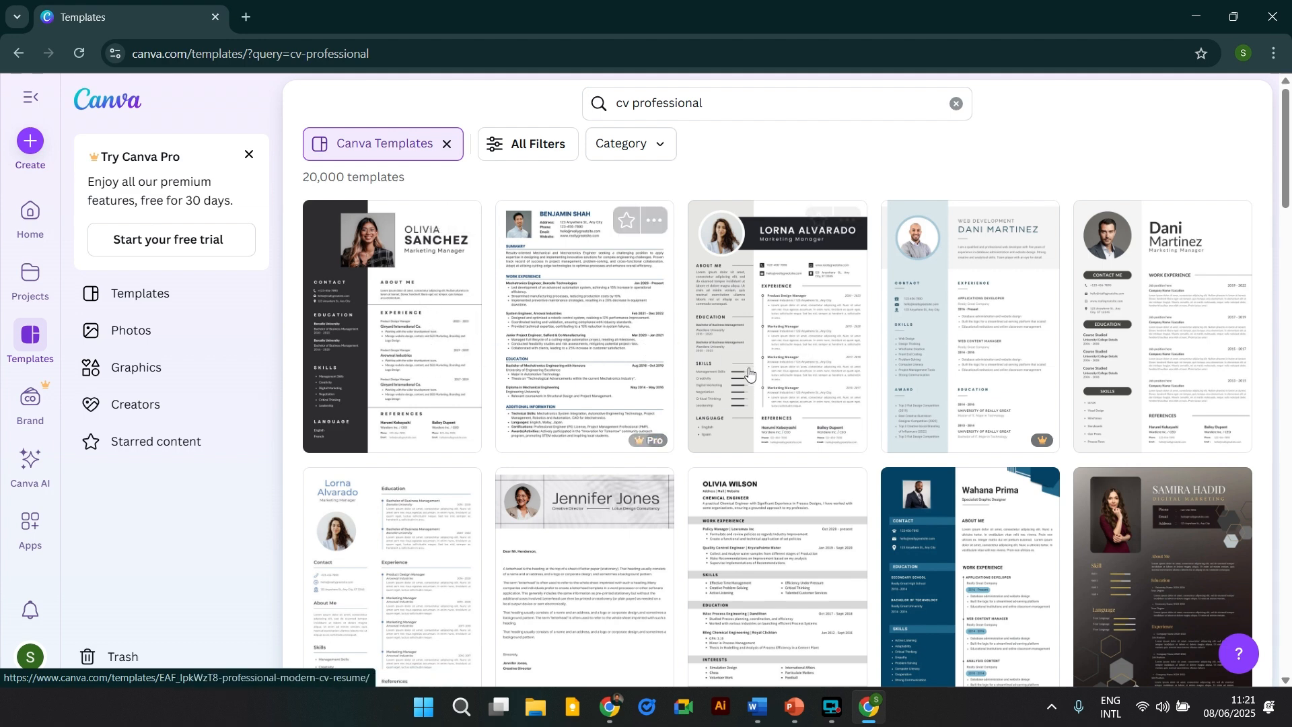
pyautogui.scroll(-5, 519, 417)
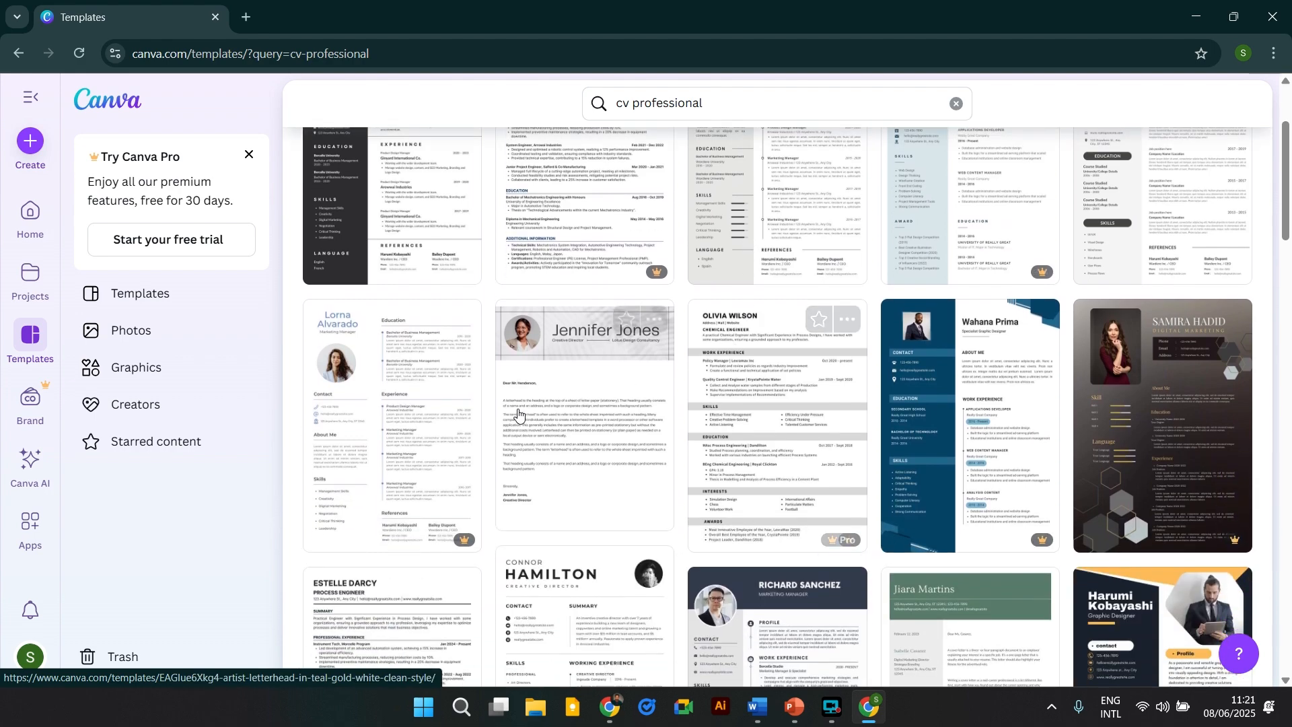
pyautogui.scroll(-3, 528, 338)
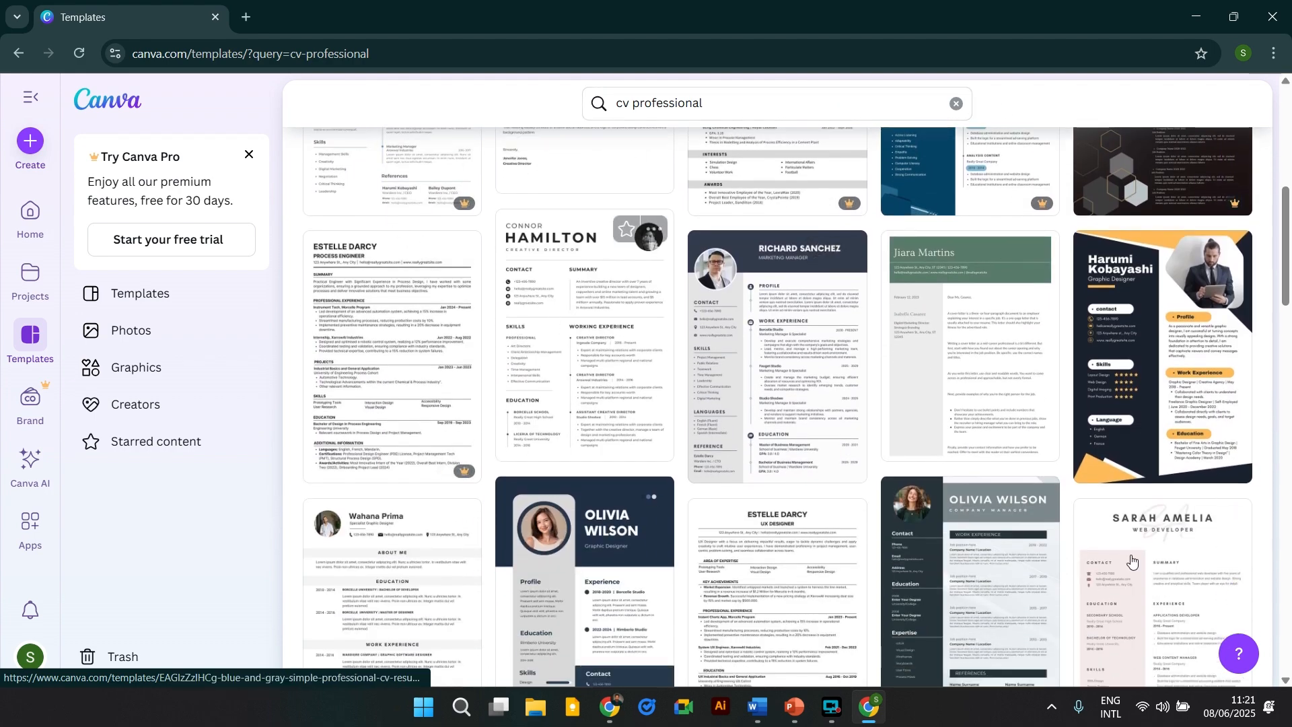
pyautogui.scroll(-4, 639, 232)
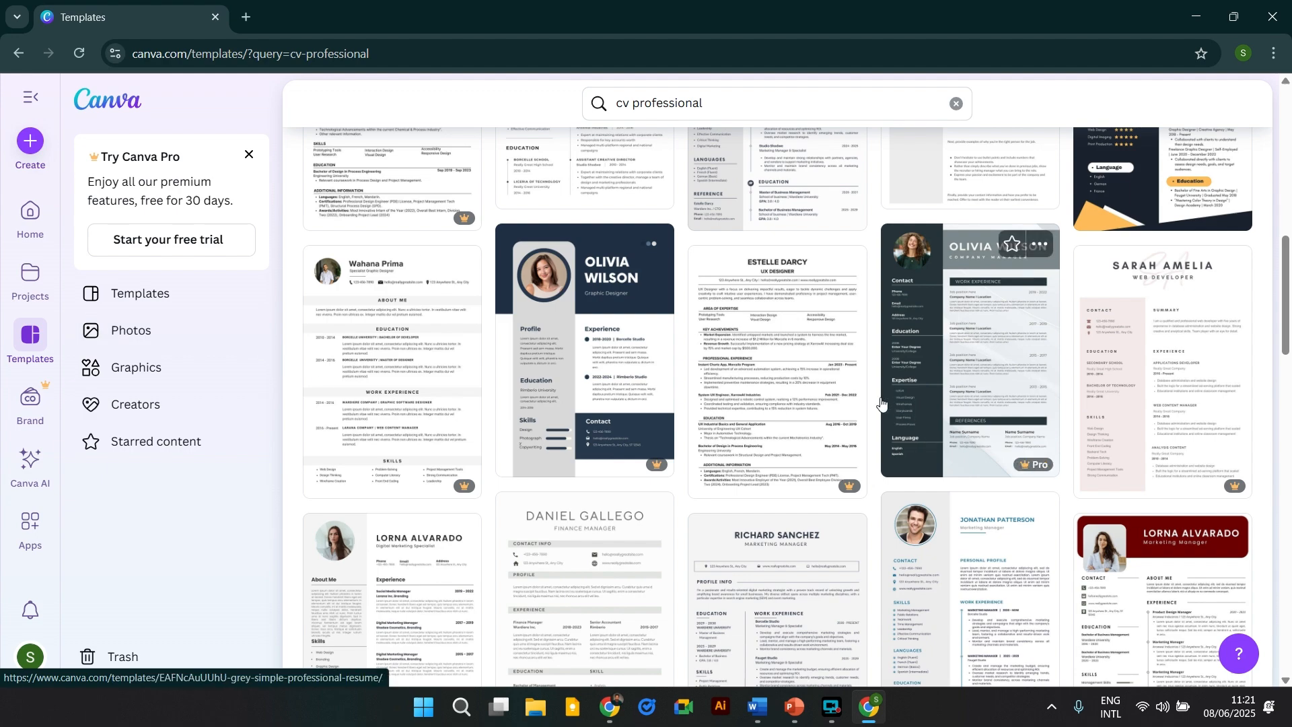
pyautogui.scroll(4, 485, 395)
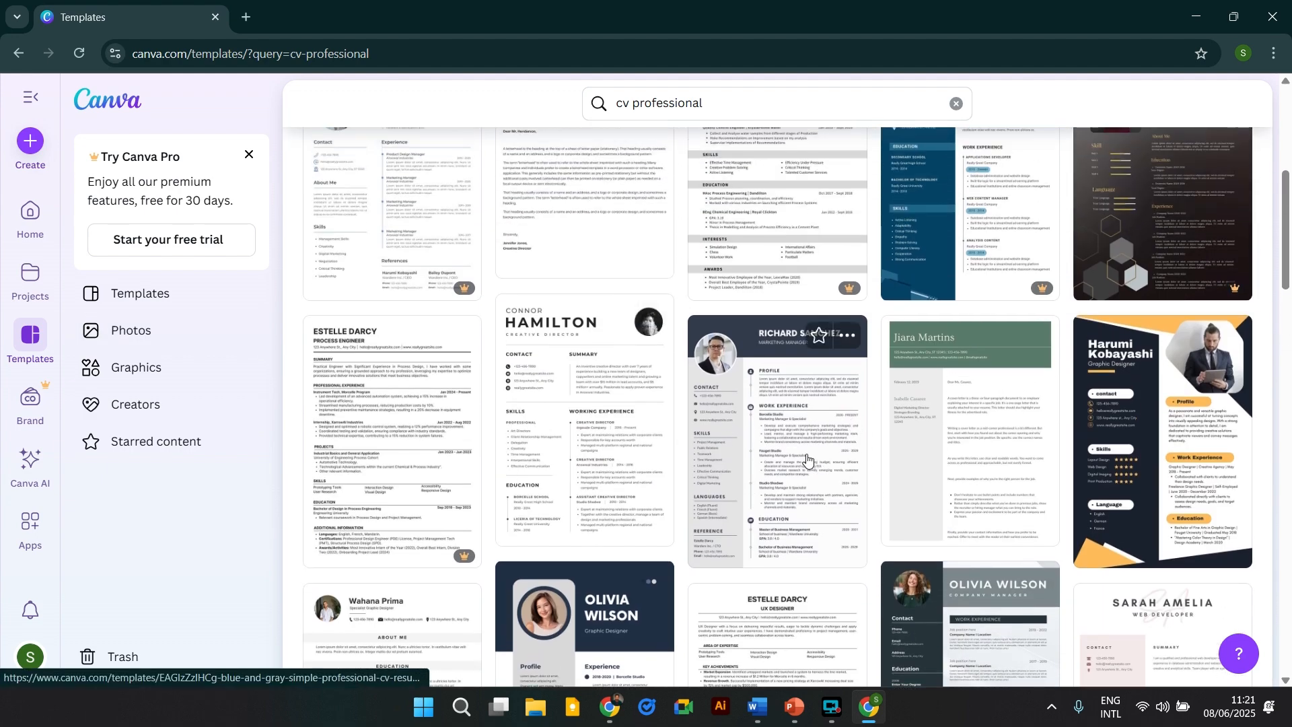
pyautogui.scroll(5, 801, 462)
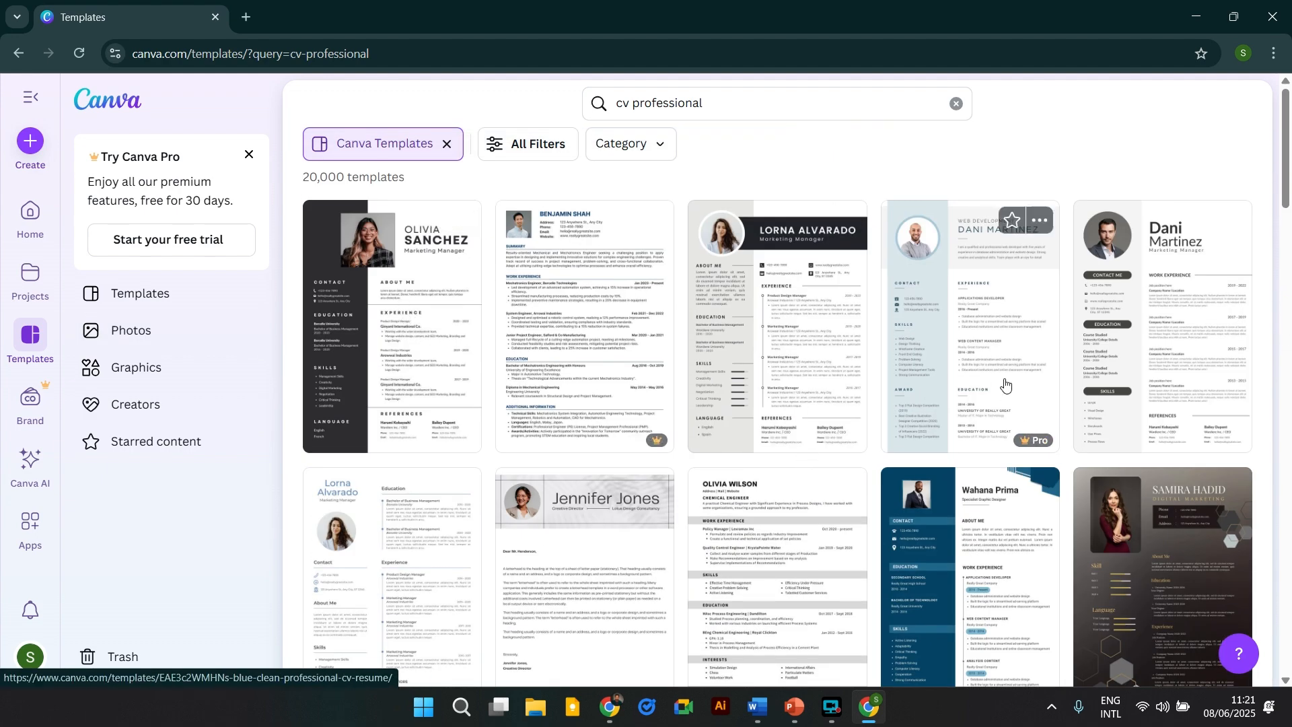
# Preview the Olivia Sanchez grey professional CV template and choose Customise this template.
pyautogui.click(402, 311)
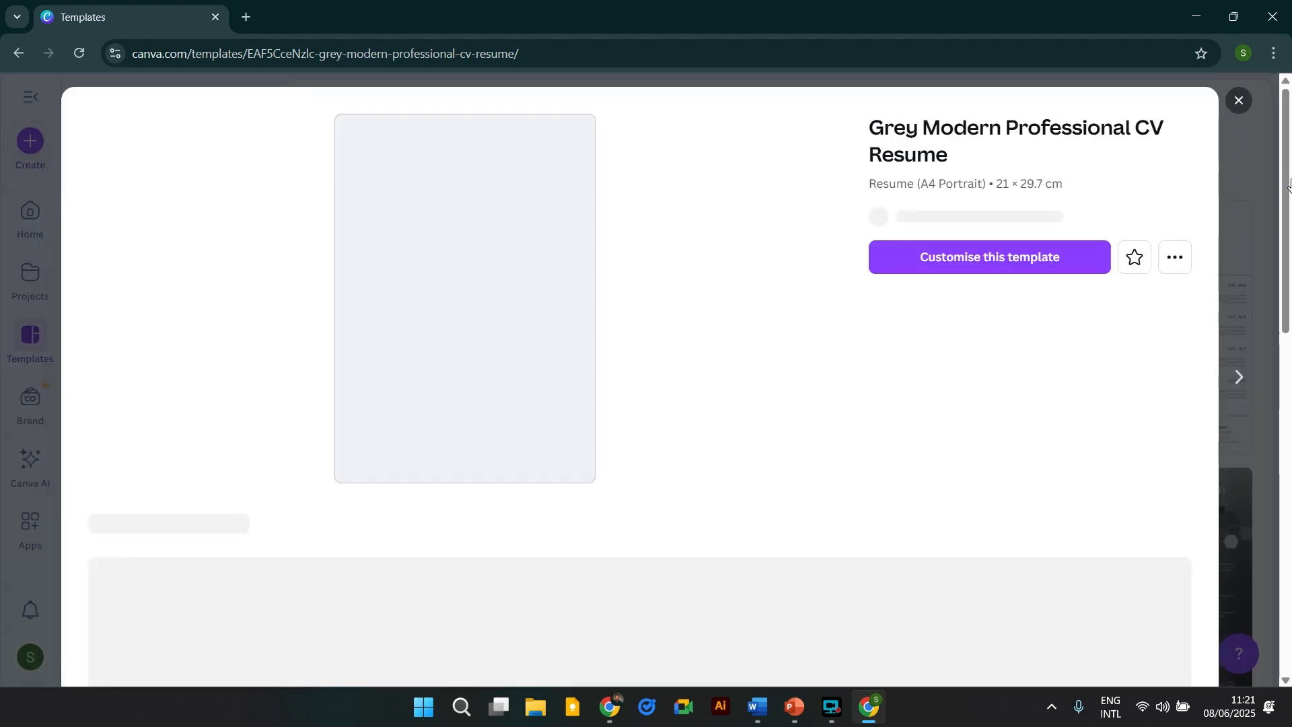
pyautogui.scroll(-4, 749, 323)
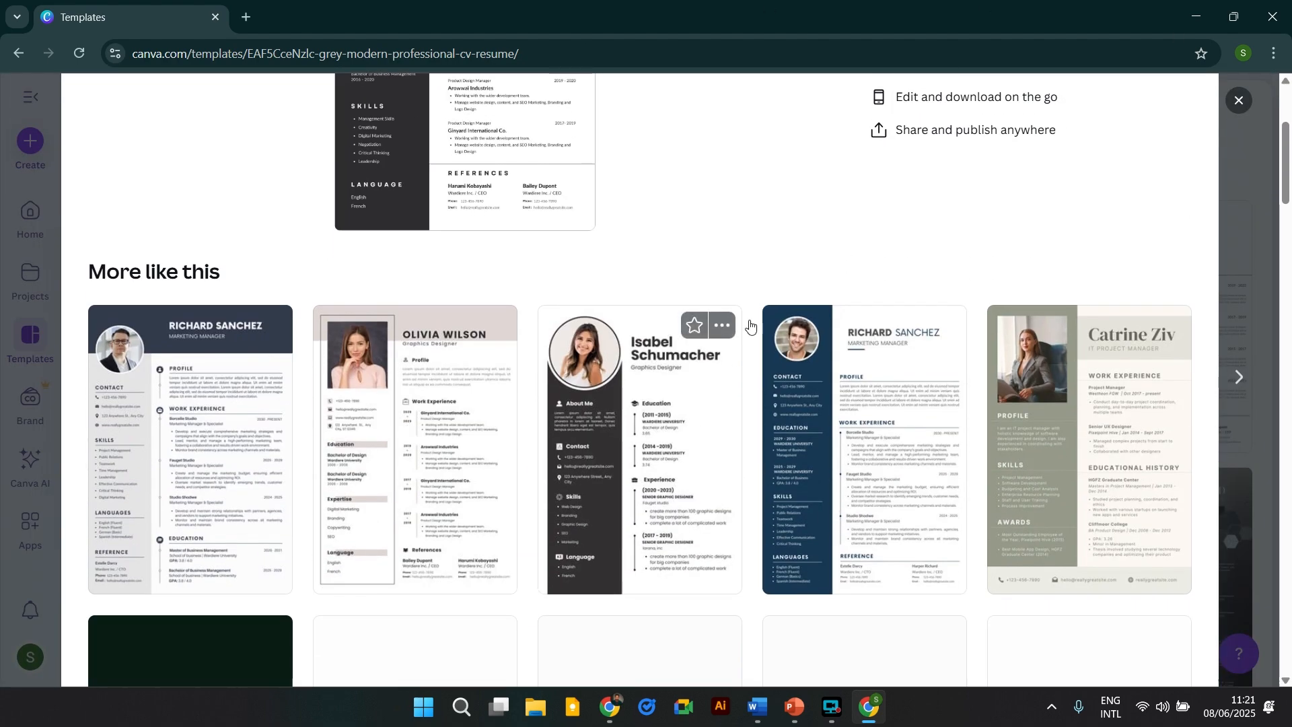
pyautogui.scroll(4, 371, 243)
pyautogui.scroll(-4, 860, 441)
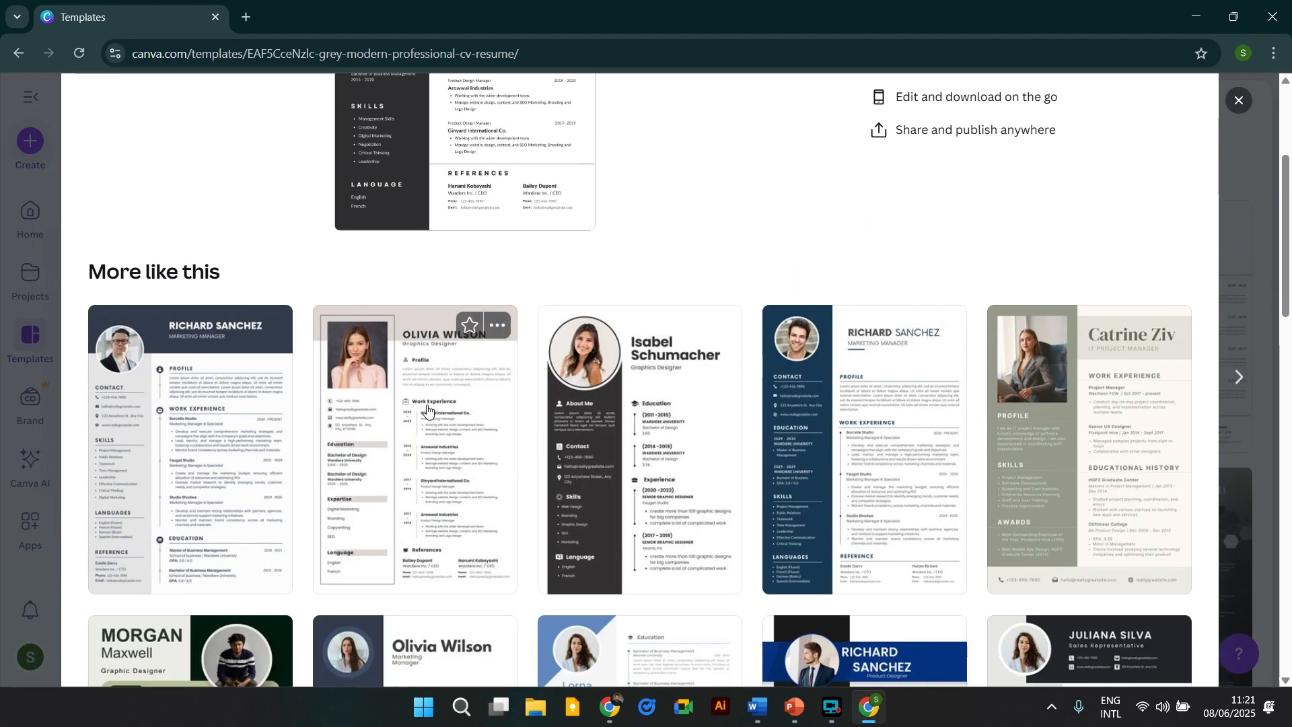
pyautogui.scroll(-4, 675, 304)
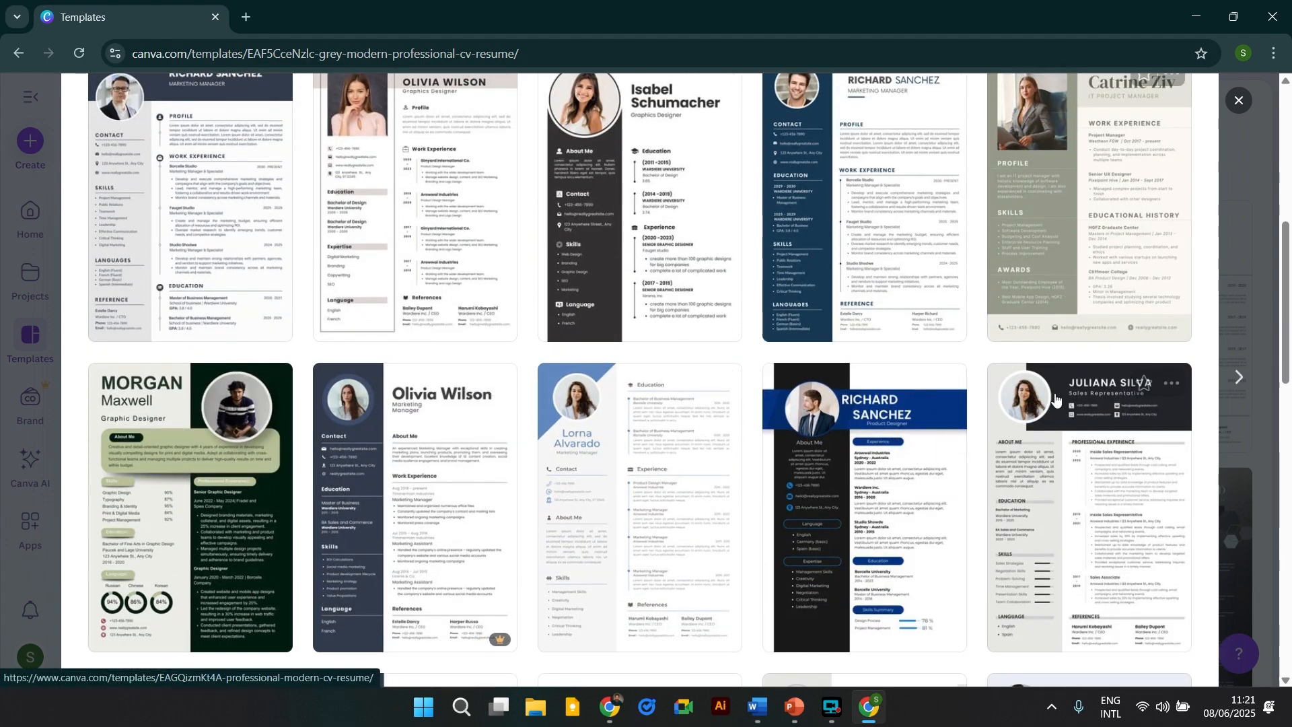
pyautogui.scroll(4, 1044, 389)
pyautogui.scroll(4, 1044, 389)
pyautogui.click(995, 276)
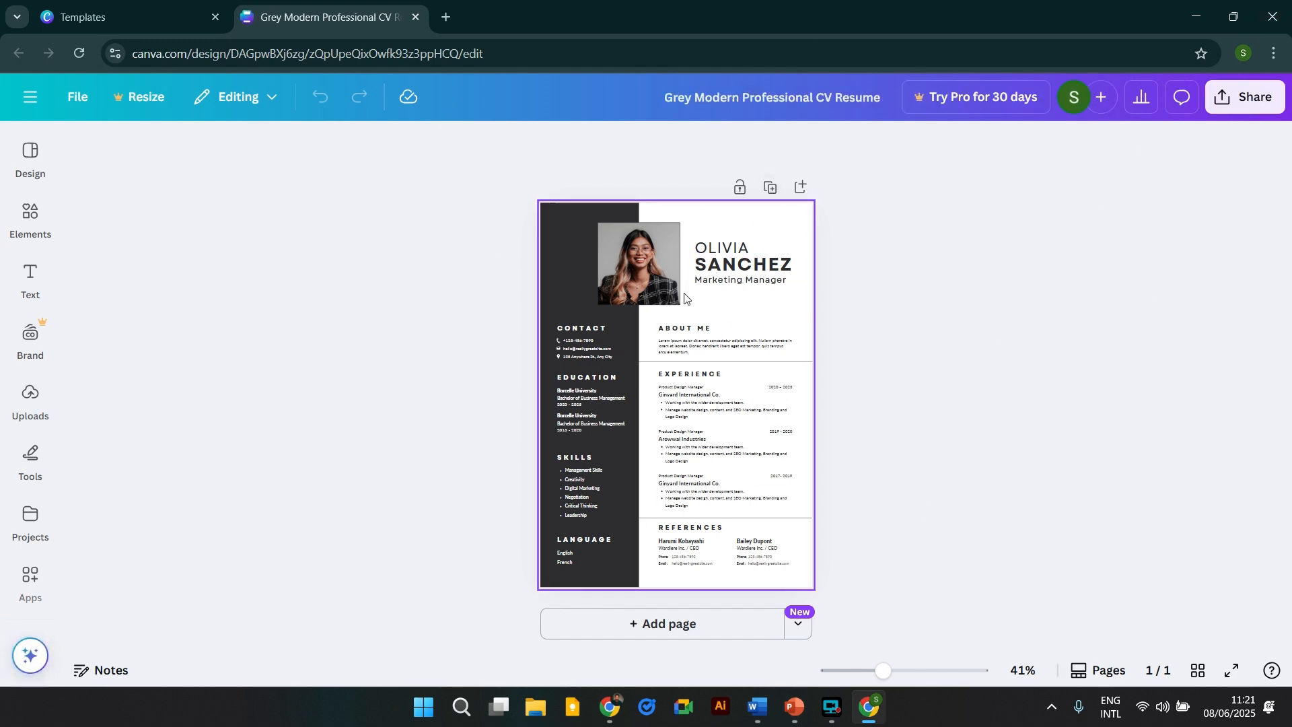
# Rename the design title to the owner's first name followed by 'CV'.
pyautogui.click(882, 96)
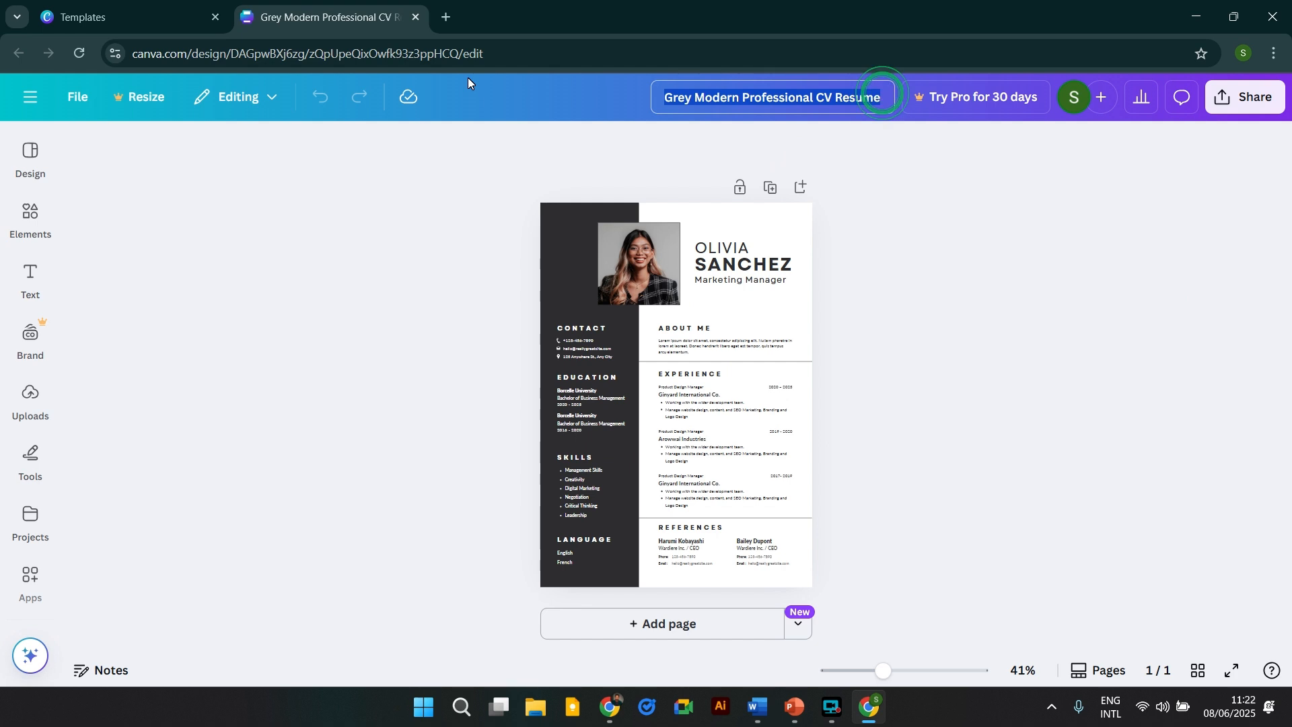
pyautogui.press('BackSpace')
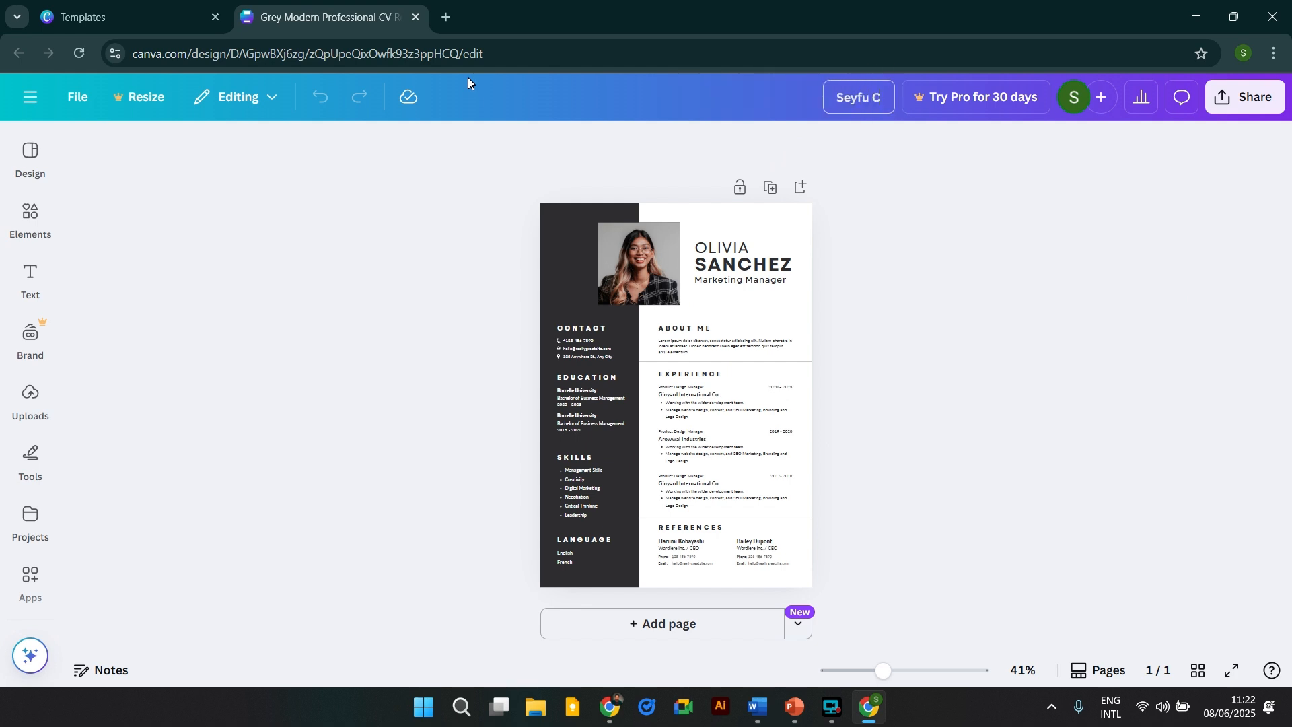
pyautogui.write('Seyfu CV')
pyautogui.click(907, 255)
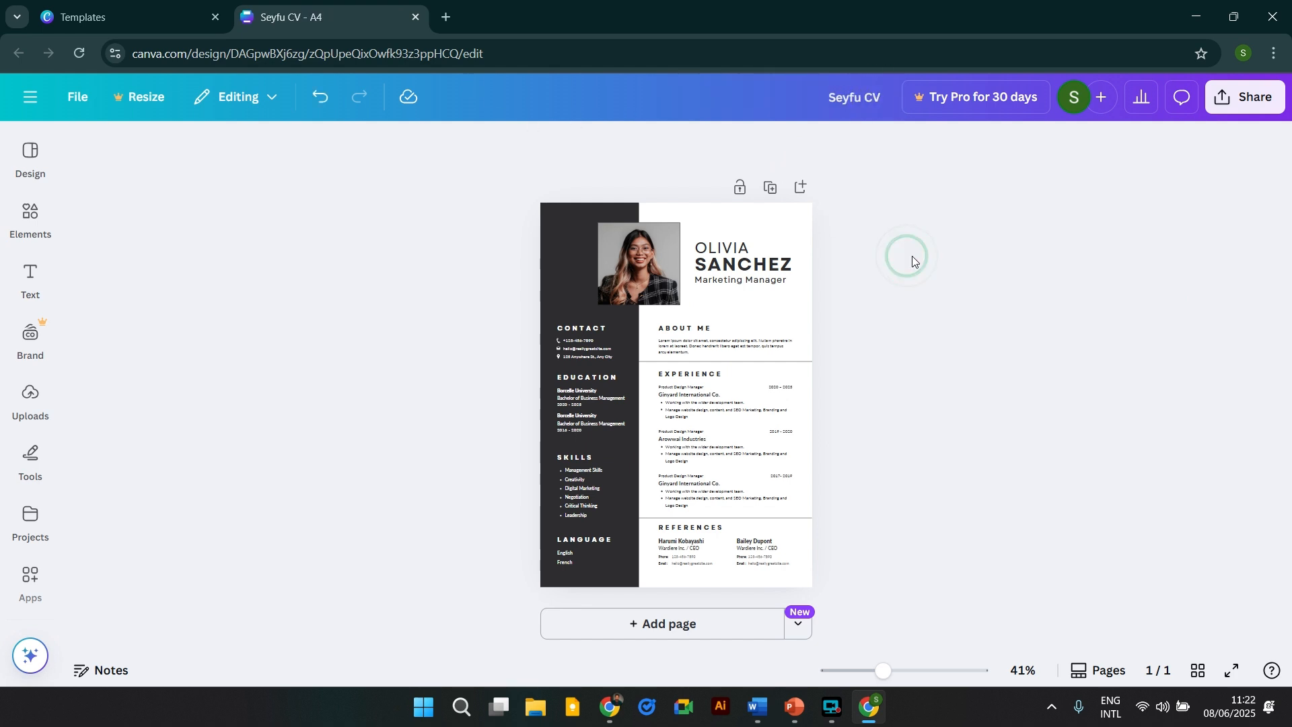
# Browse the Design and Elements panels and zoom the page to 109%.
pyautogui.click(16, 239)
pyautogui.click(23, 162)
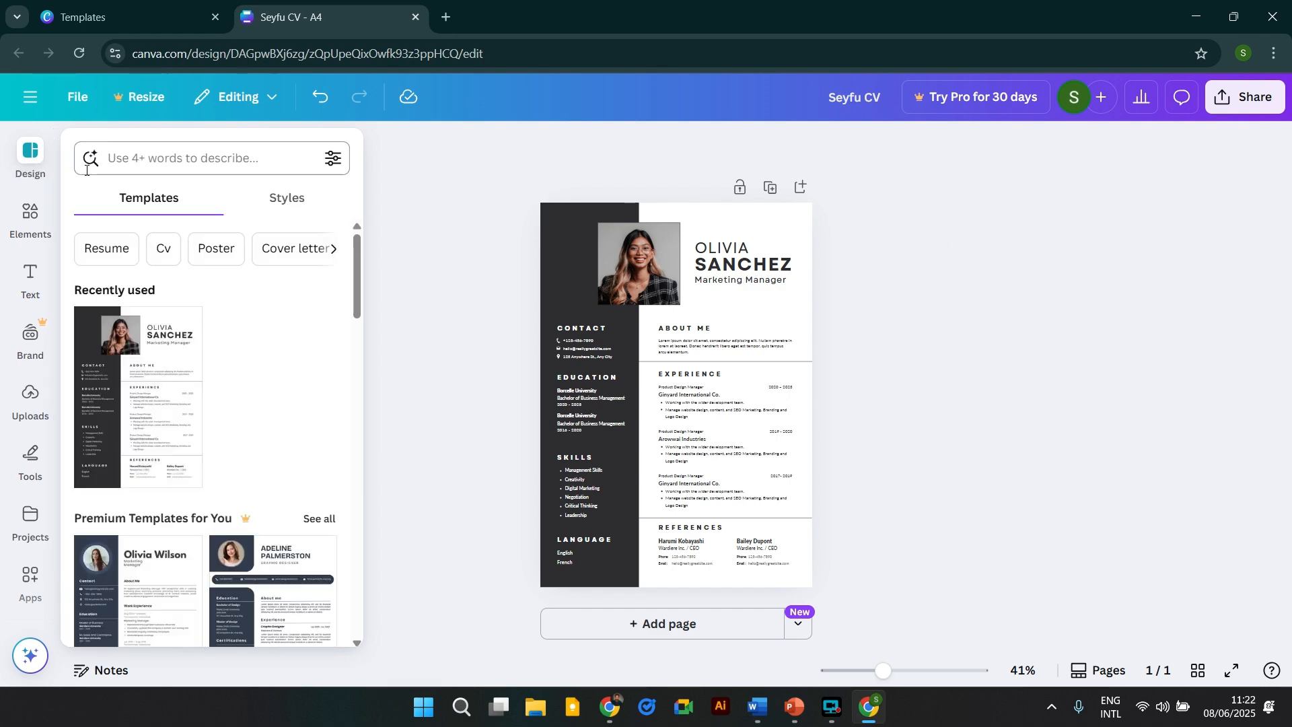
pyautogui.scroll(-3, 182, 387)
pyautogui.scroll(-5, 185, 384)
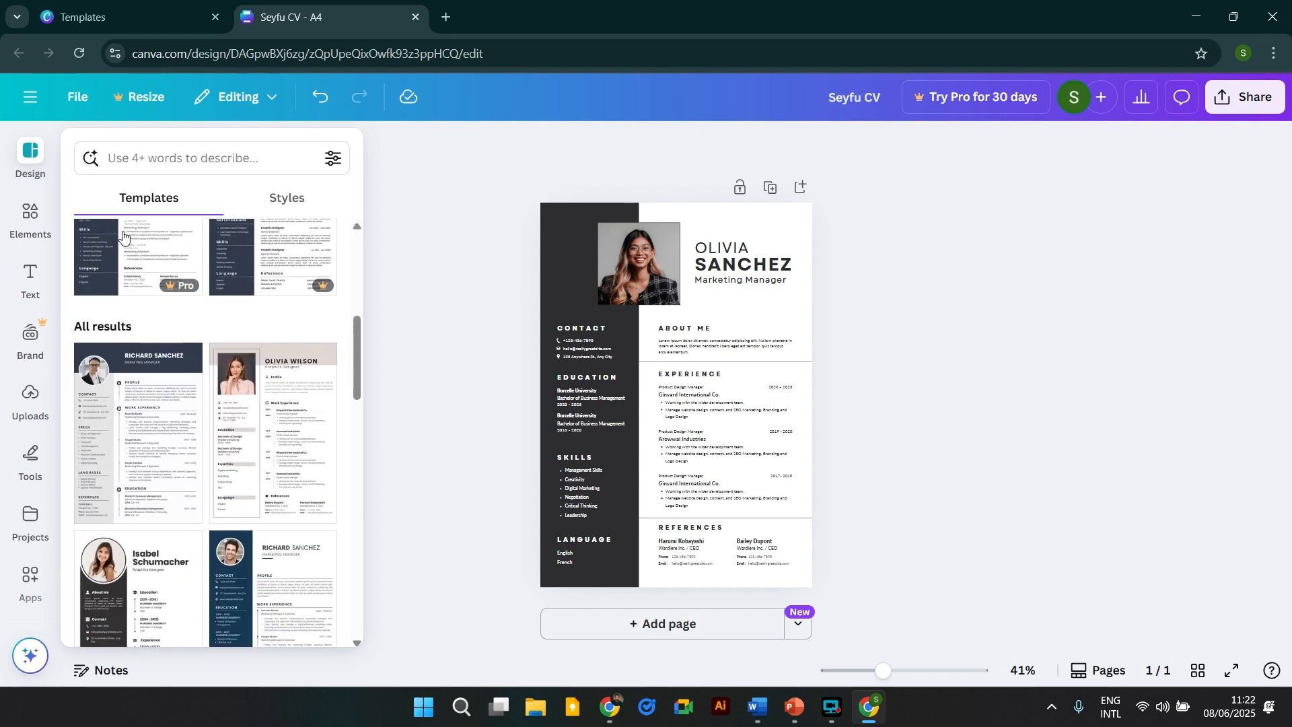
pyautogui.click(13, 230)
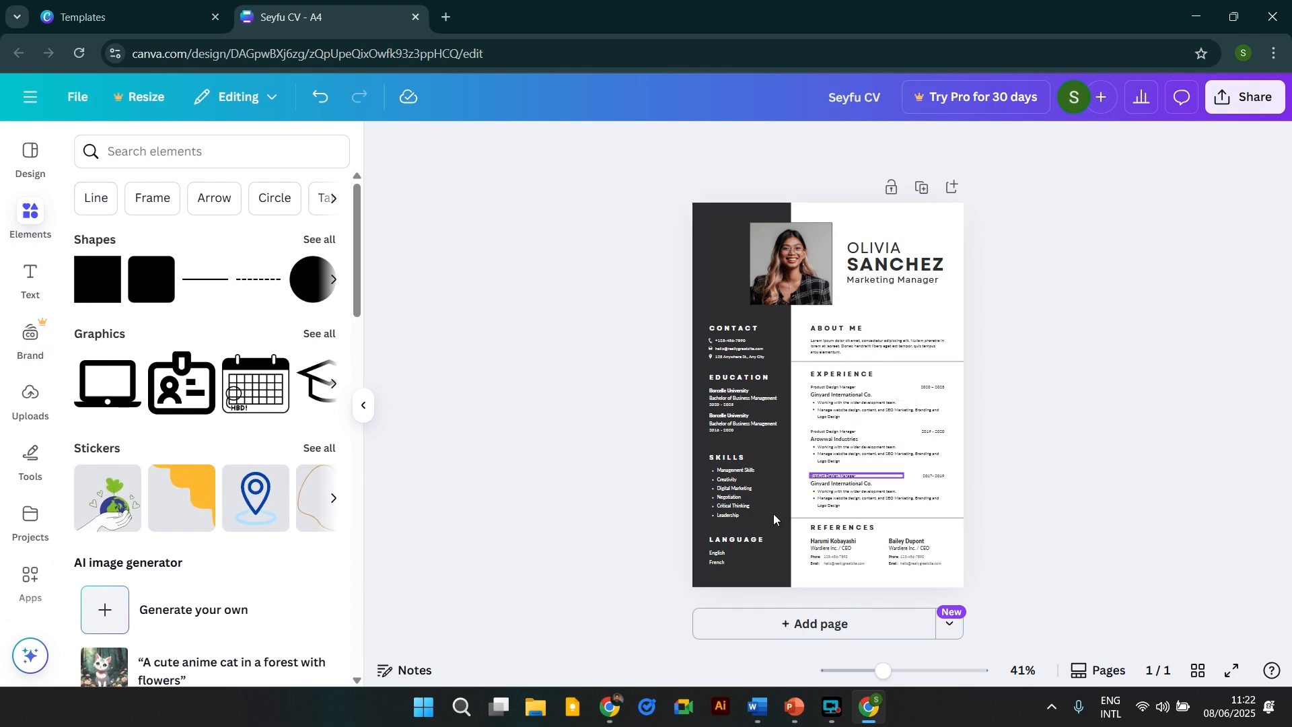
pyautogui.click(176, 160)
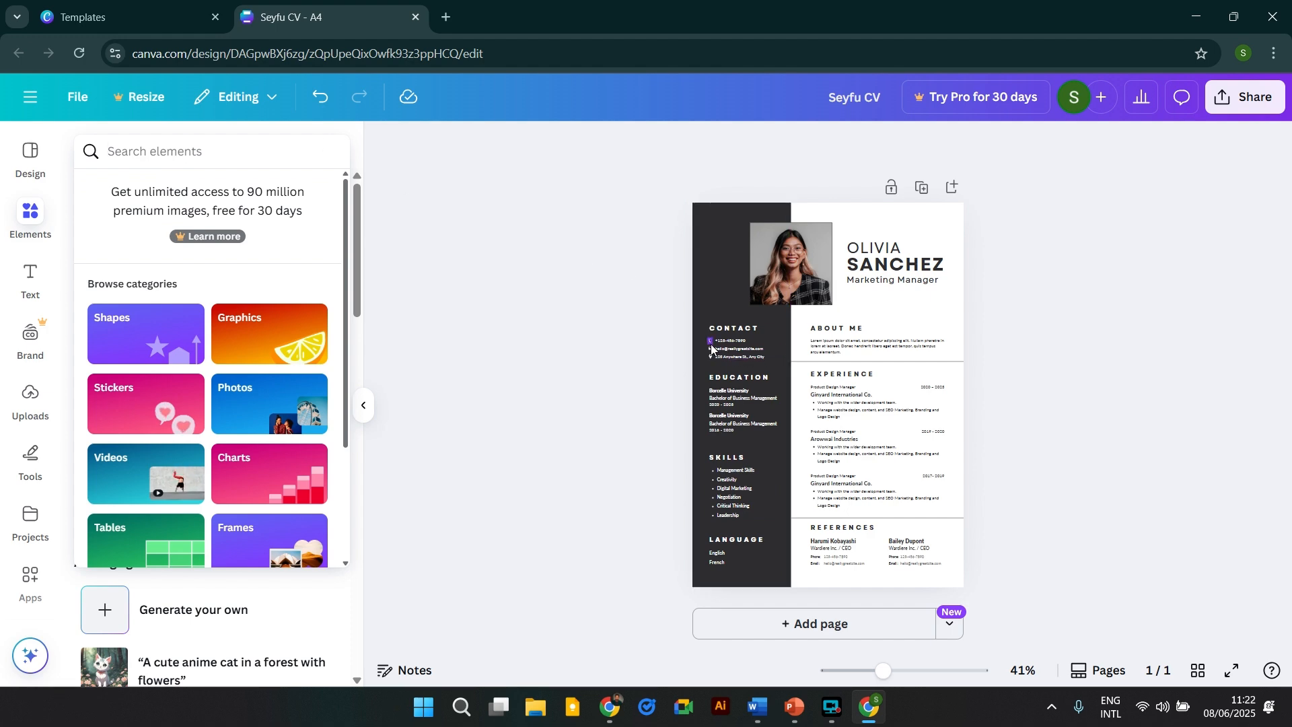
pyautogui.moveTo(883, 670); pyautogui.dragTo(921, 671)
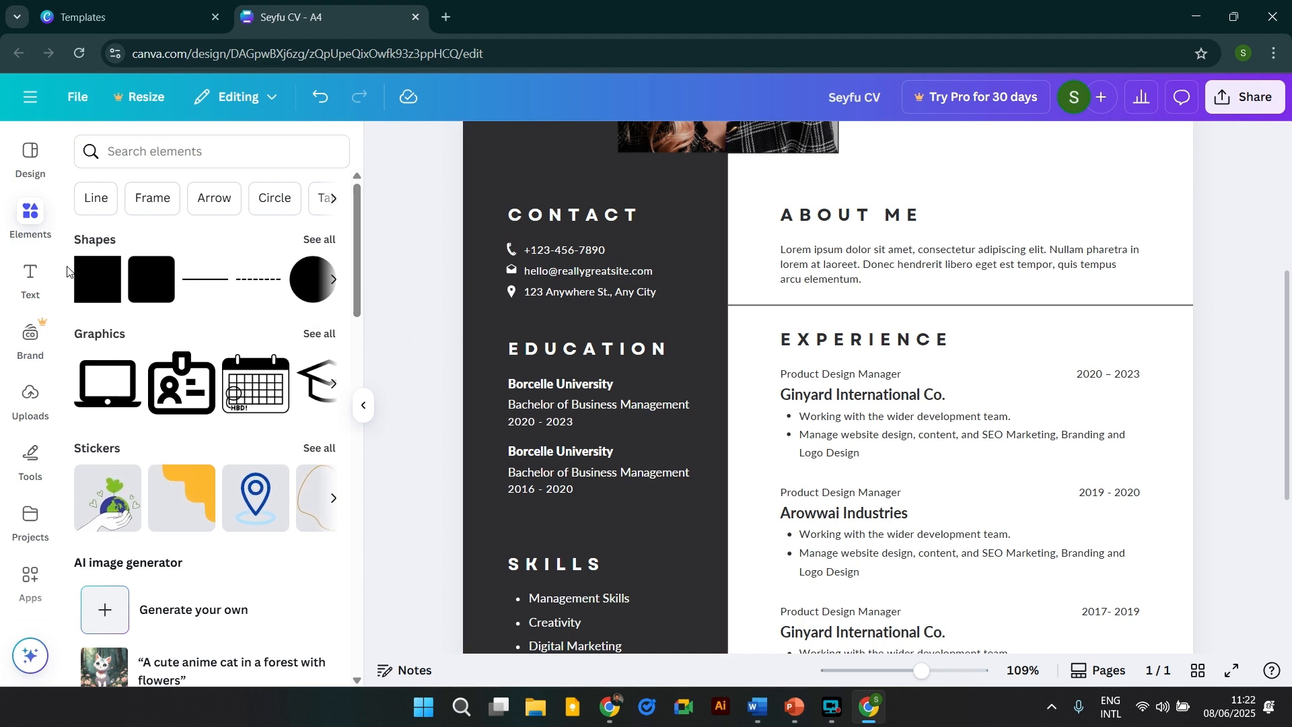
# Show previously uploaded images in the Uploads panel, dismissing the upload tips popup.
pyautogui.click(27, 276)
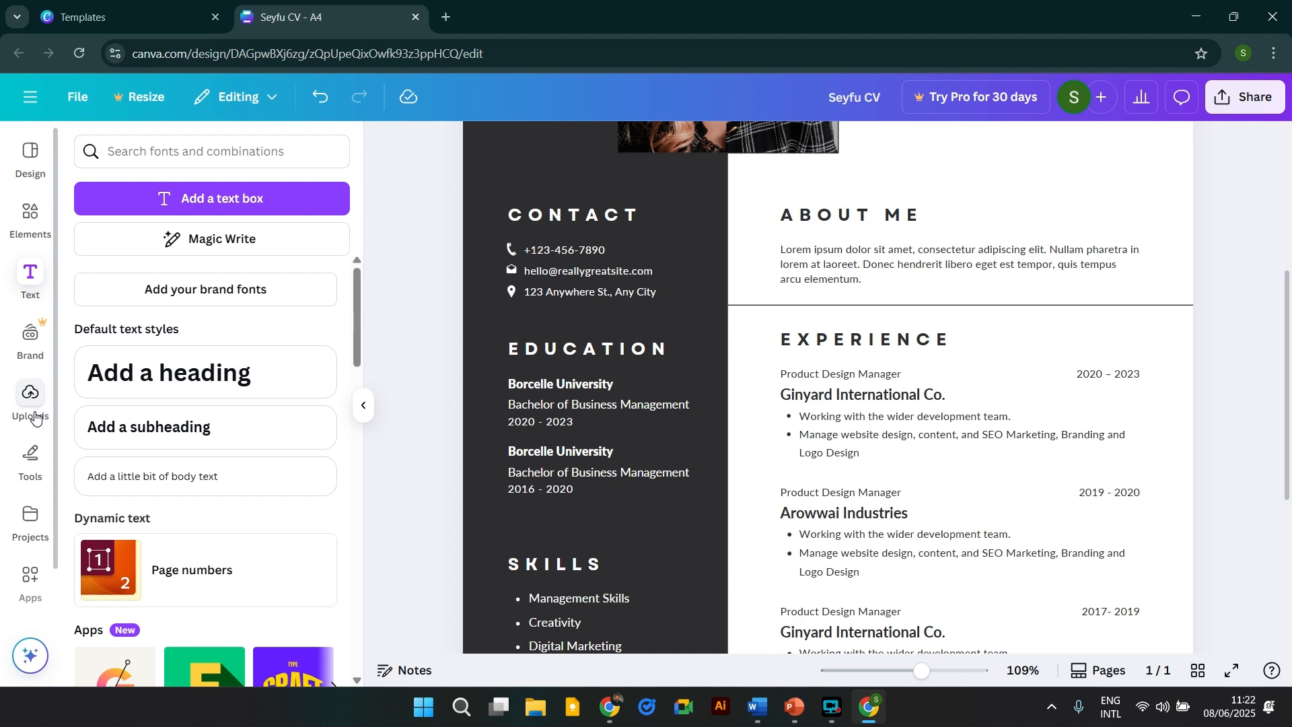
pyautogui.click(35, 418)
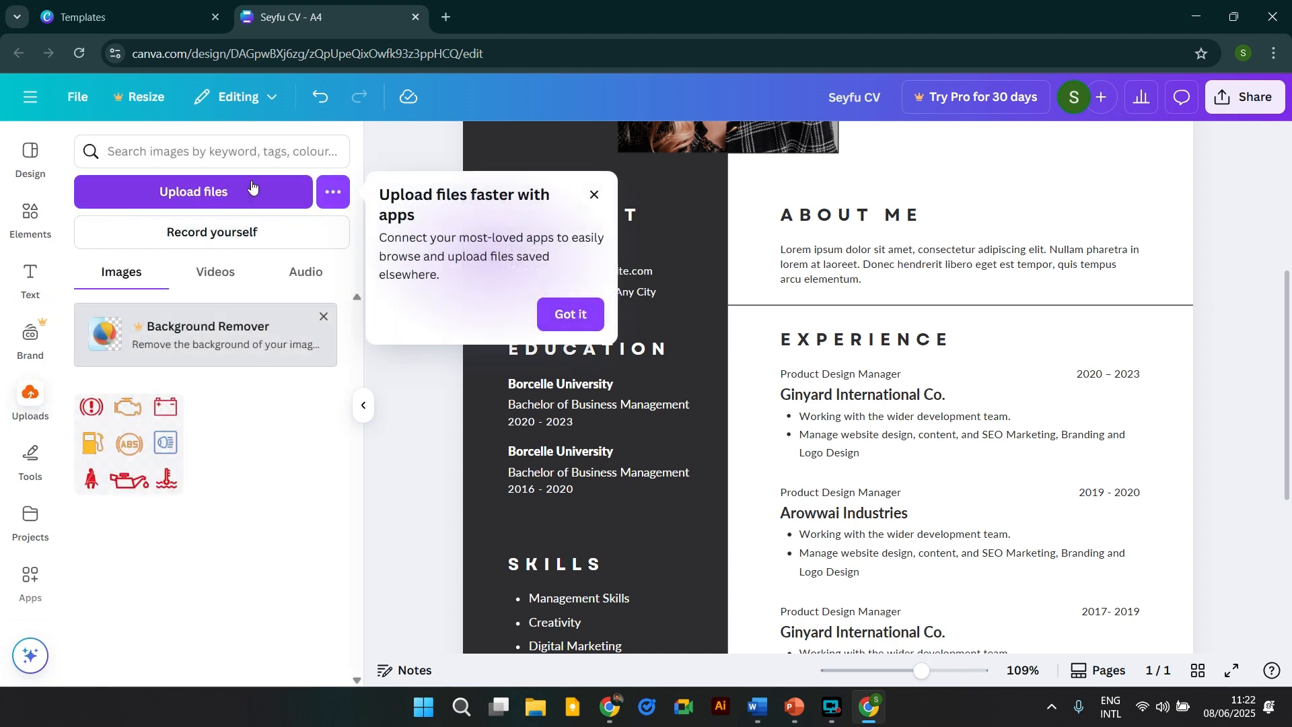
pyautogui.click(591, 197)
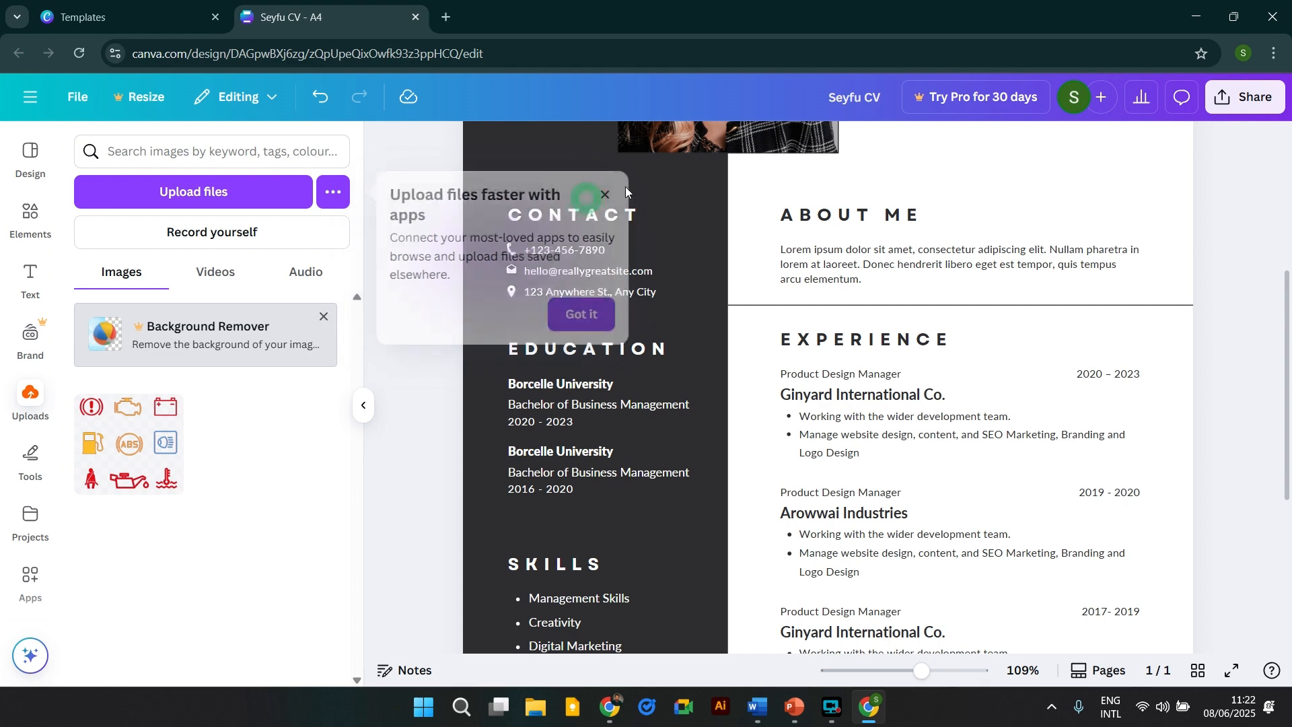
pyautogui.scroll(4, 624, 187)
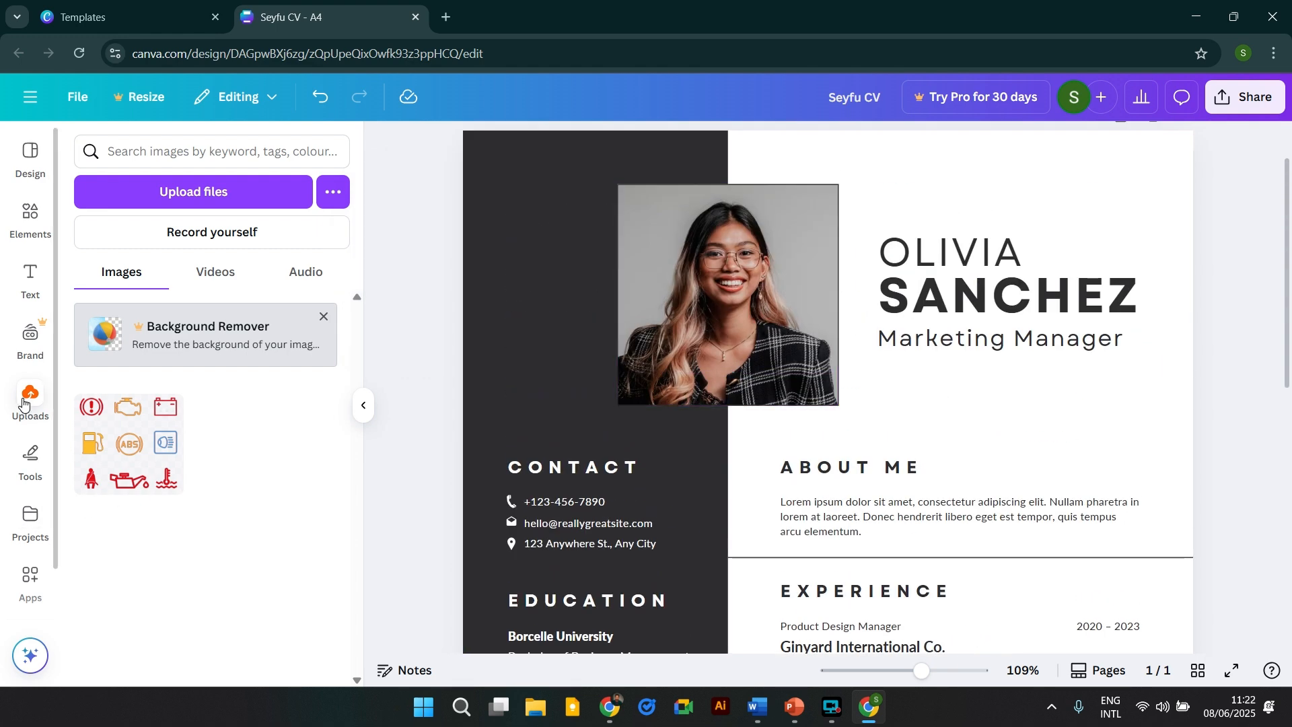
pyautogui.scroll(-1, 31, 521)
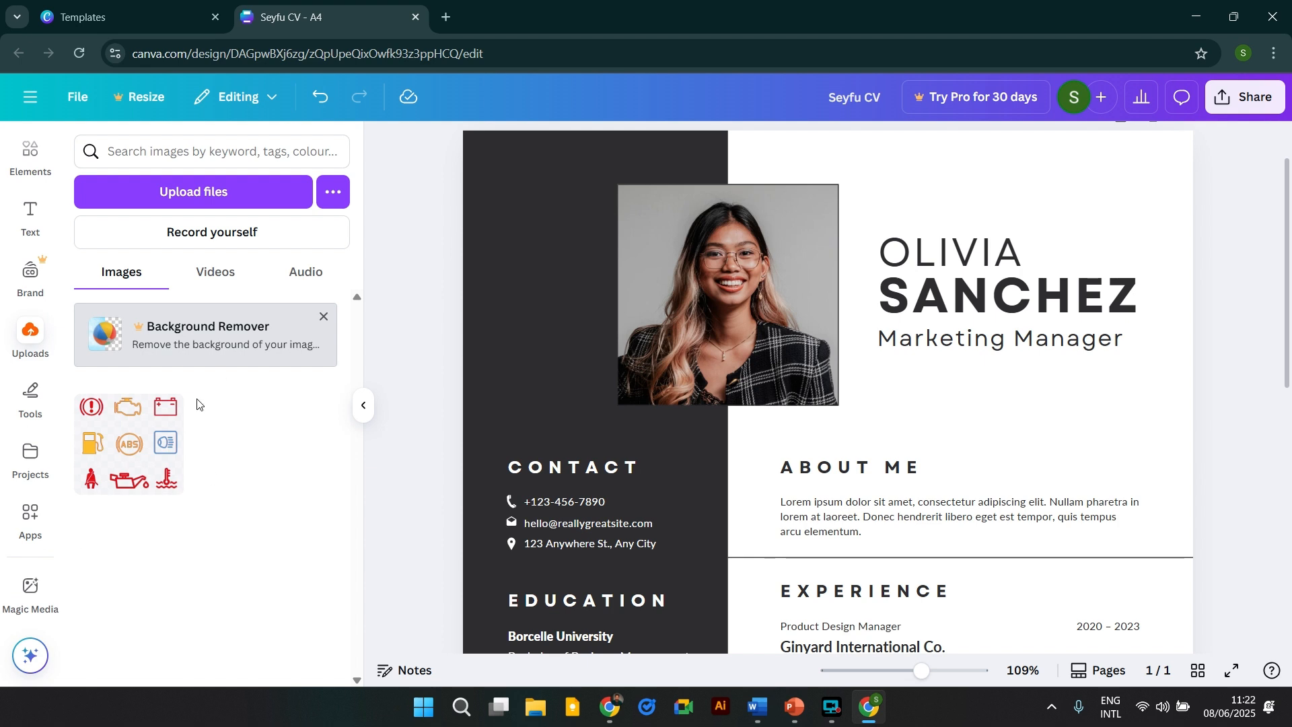
pyautogui.scroll(1, 740, 497)
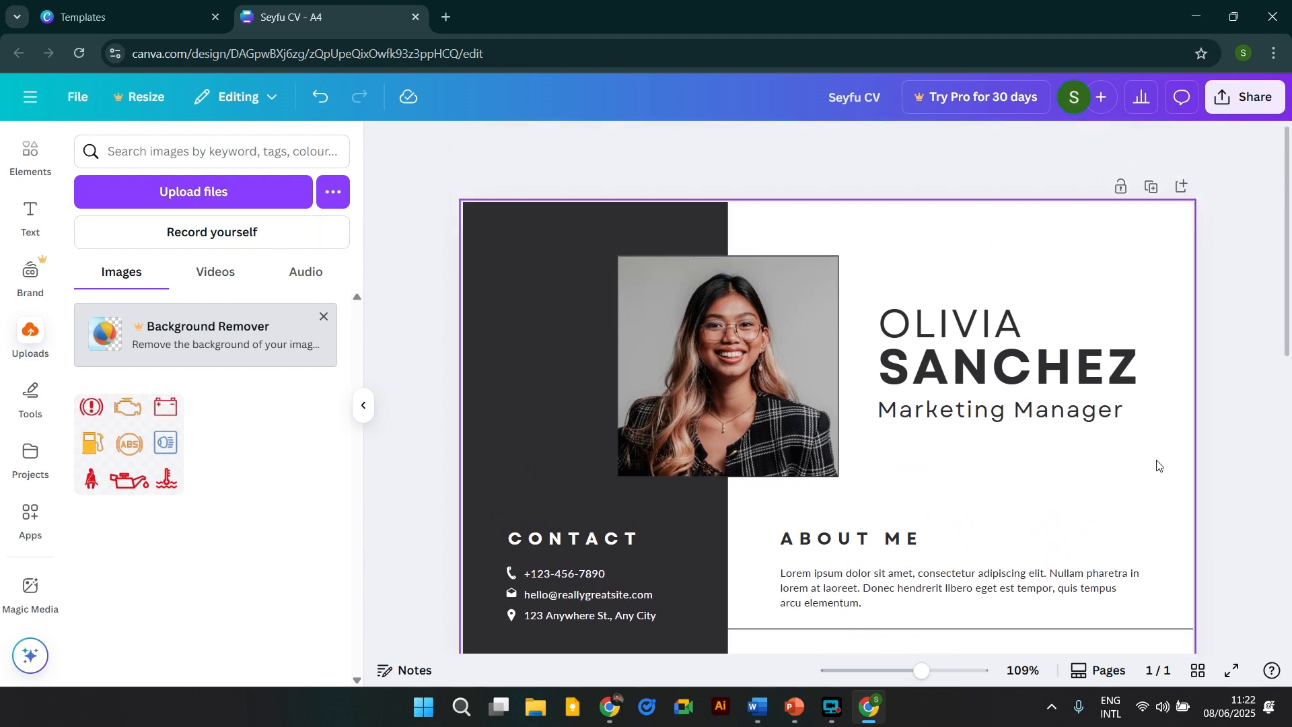
pyautogui.scroll(-1, 948, 531)
pyautogui.scroll(1, 949, 532)
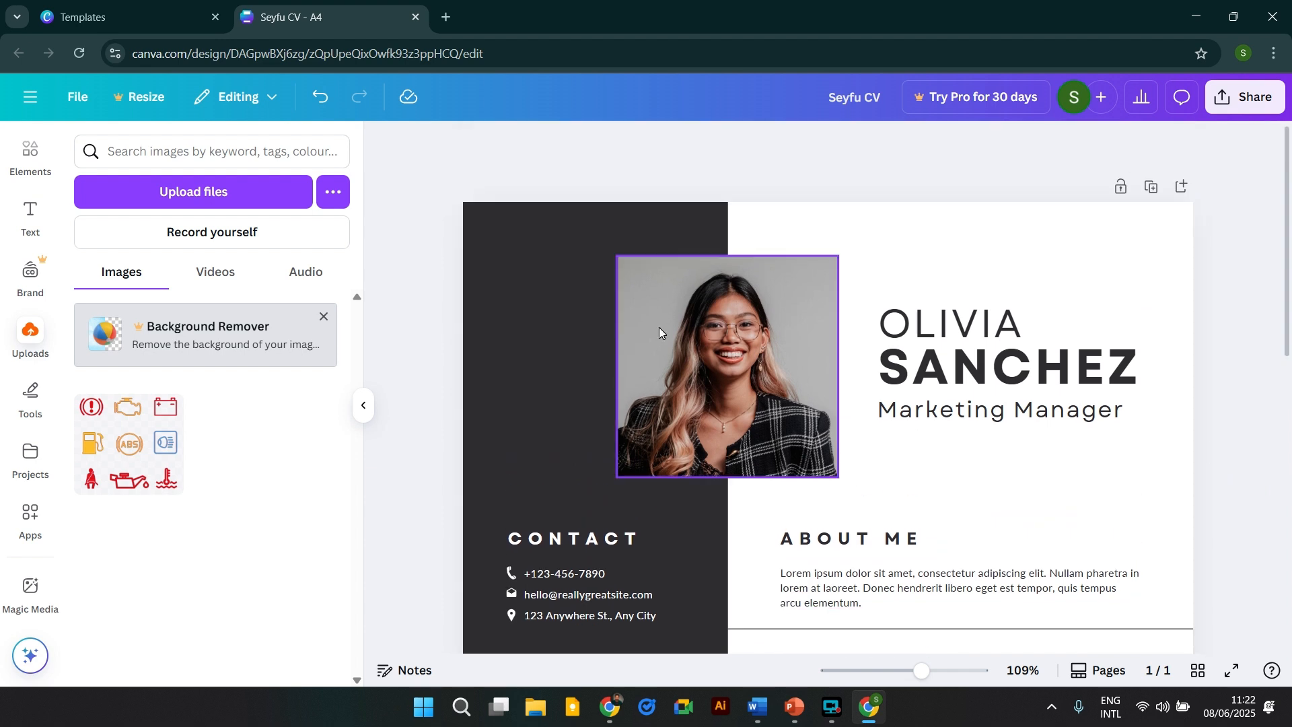
# Replace the placeholder first name OLIVIA with the owner's first name.
pyautogui.click(969, 331)
pyautogui.doubleClick(968, 331)
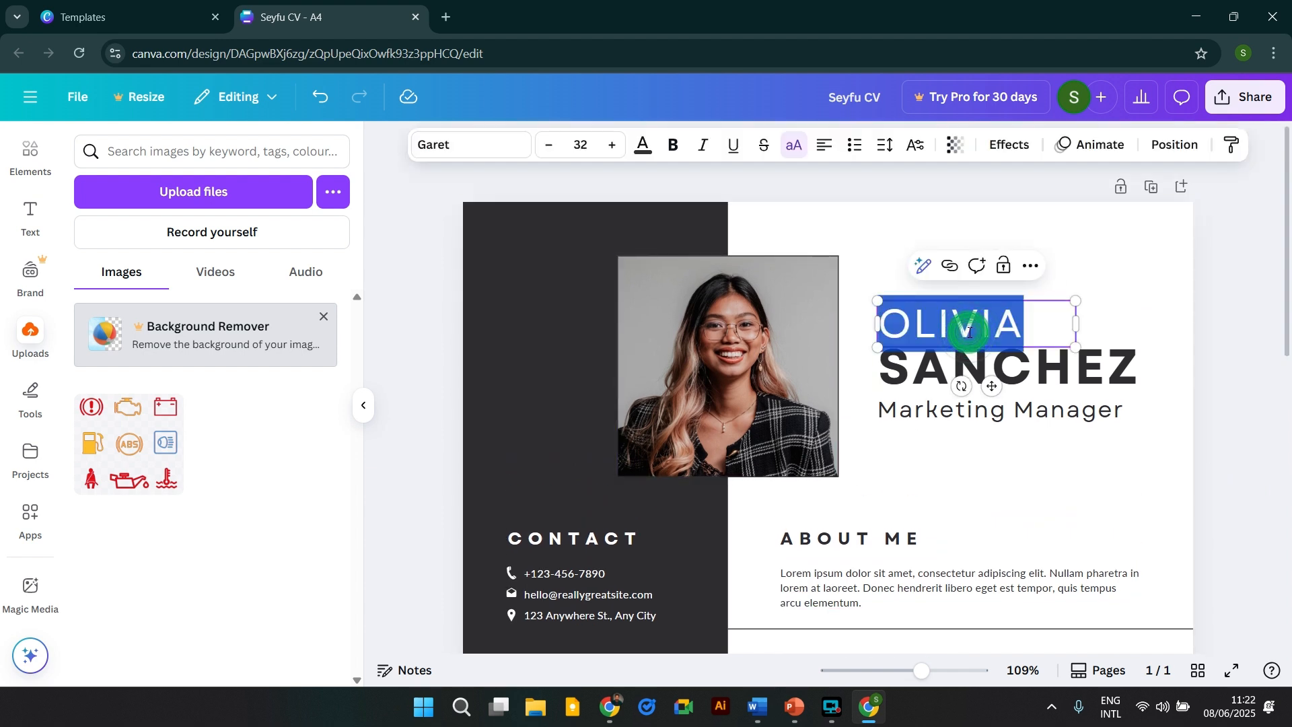
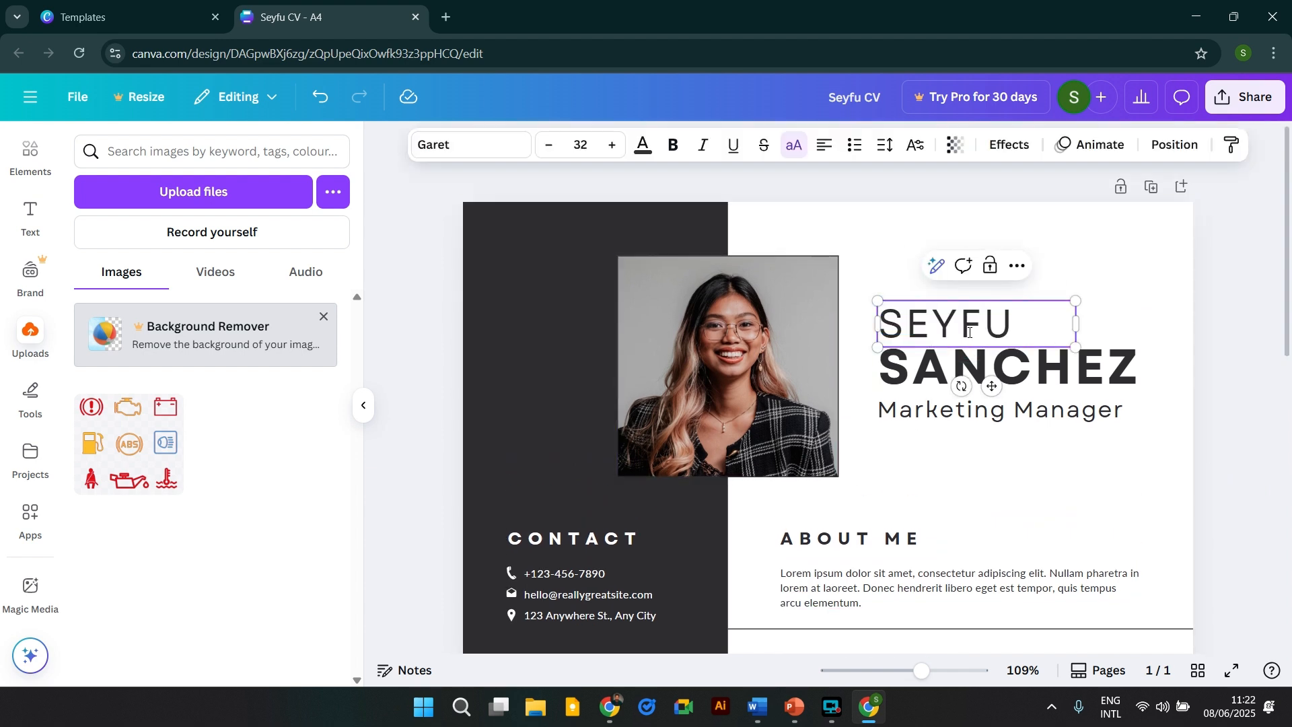
pyautogui.click(1030, 365)
pyautogui.click(1023, 412)
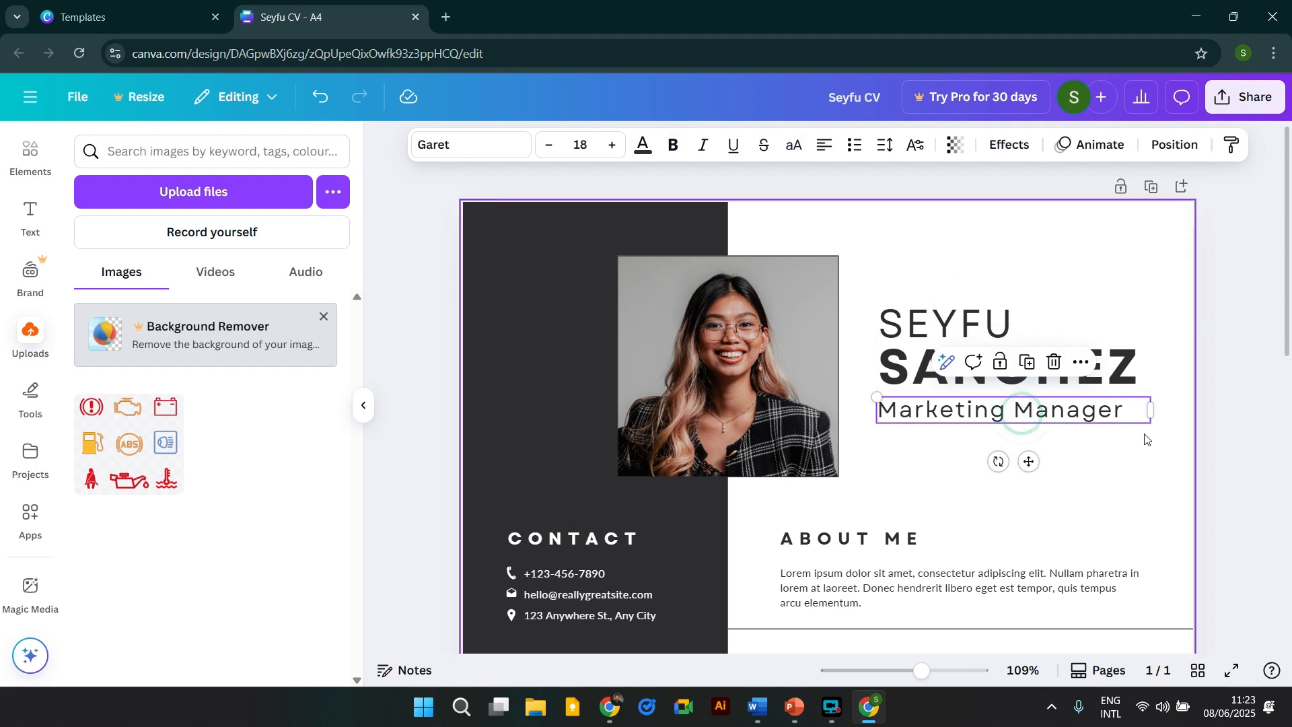
pyautogui.click(1191, 394)
pyautogui.click(1033, 412)
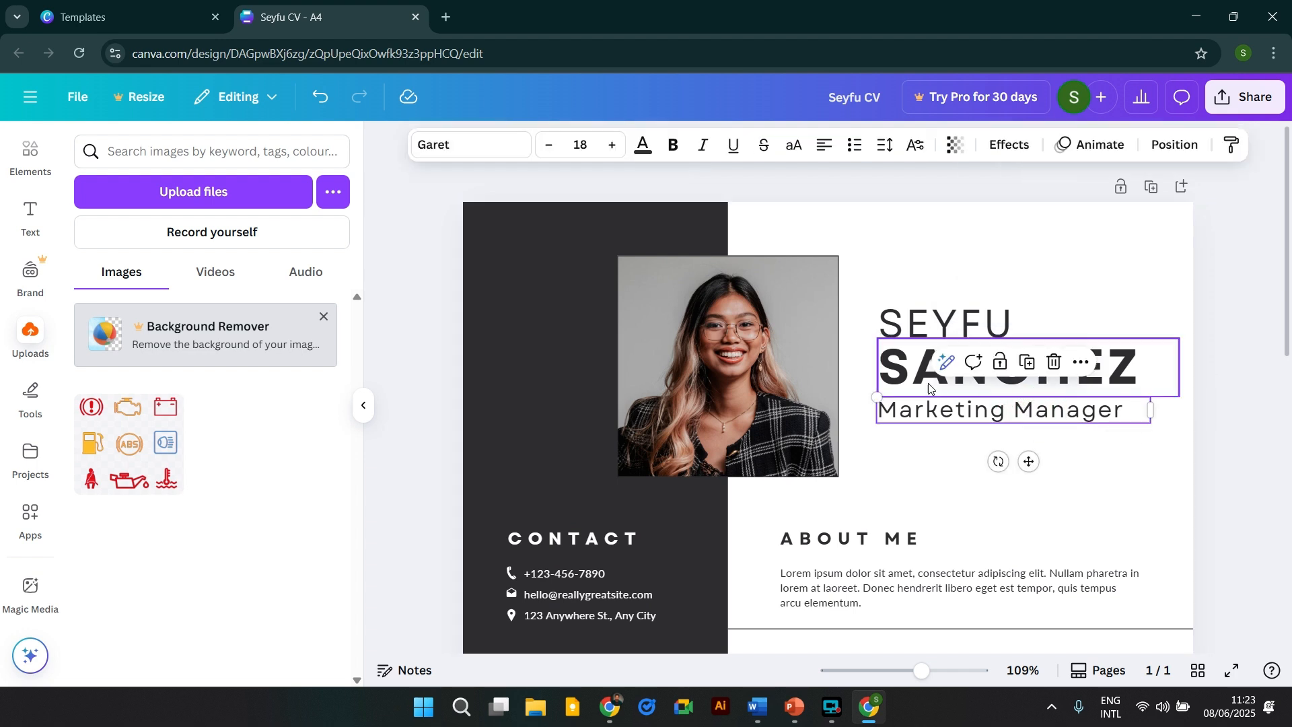
# Delete the SANCHEZ box, add the owner's surname, and widen the heading to one line.
pyautogui.click(909, 374)
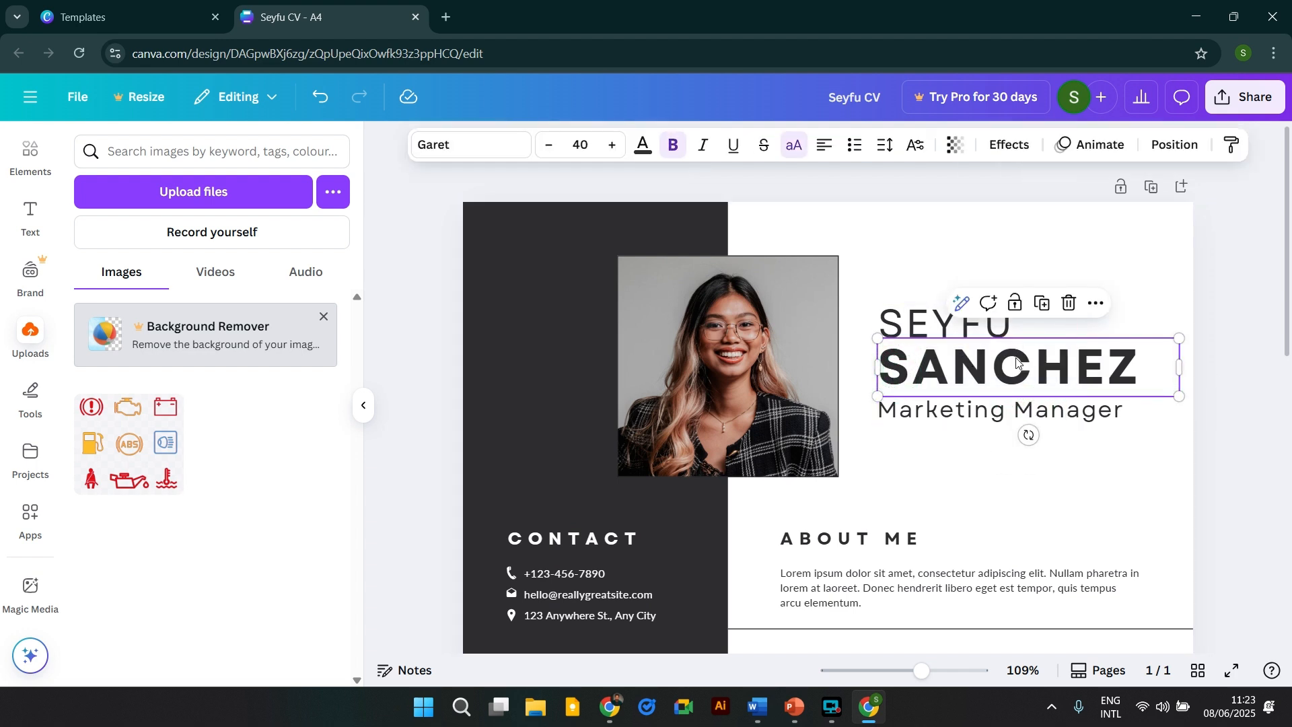
pyautogui.press('Return')
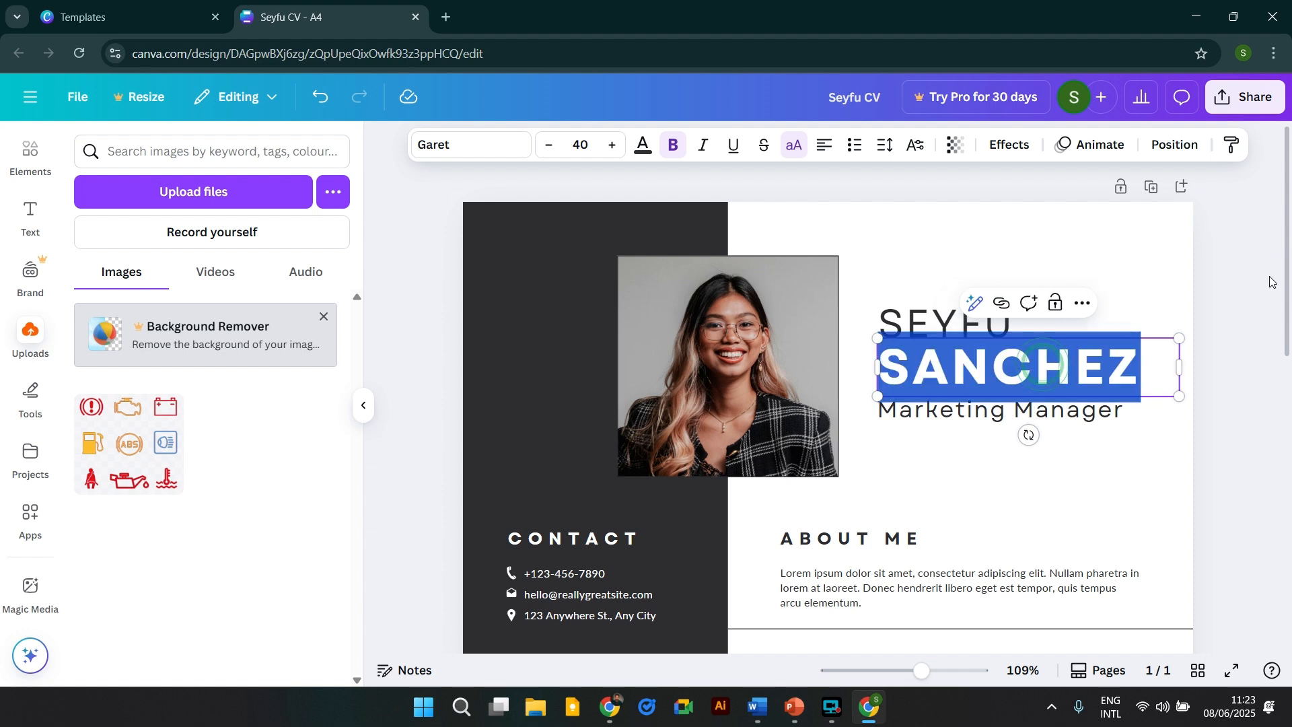
pyautogui.click(1229, 272)
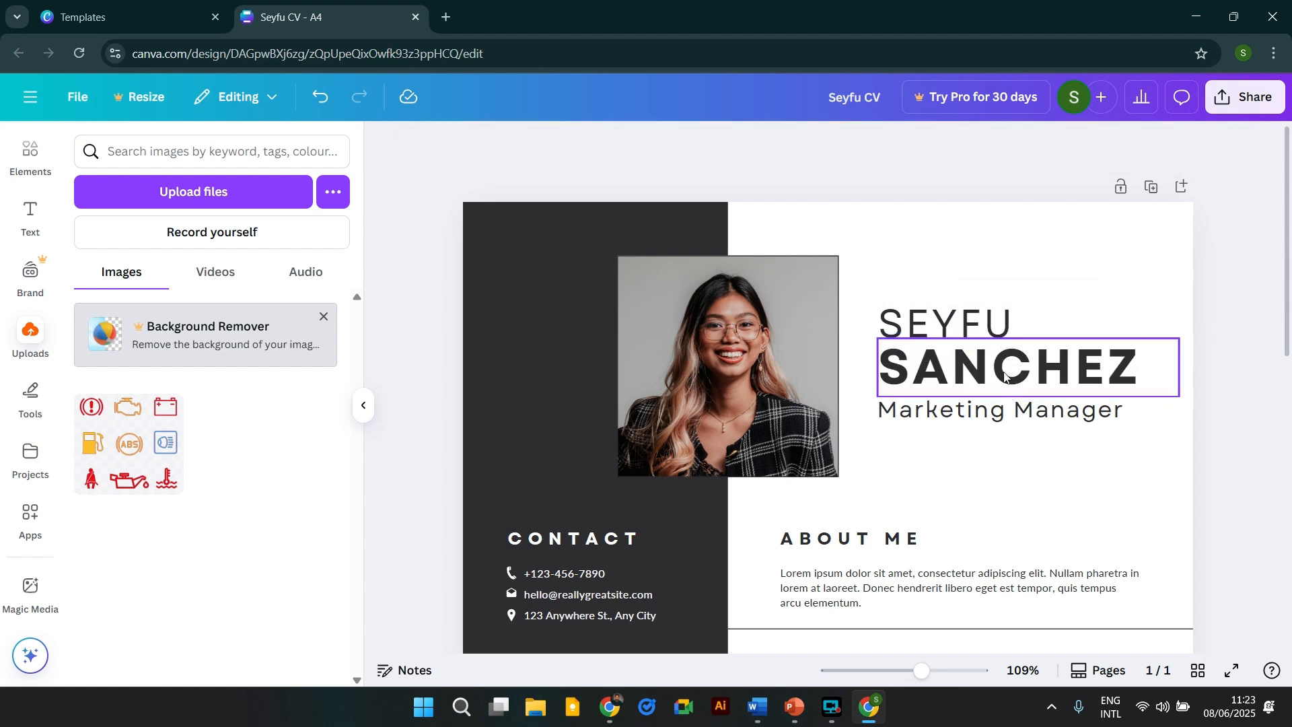
pyautogui.click(1053, 363)
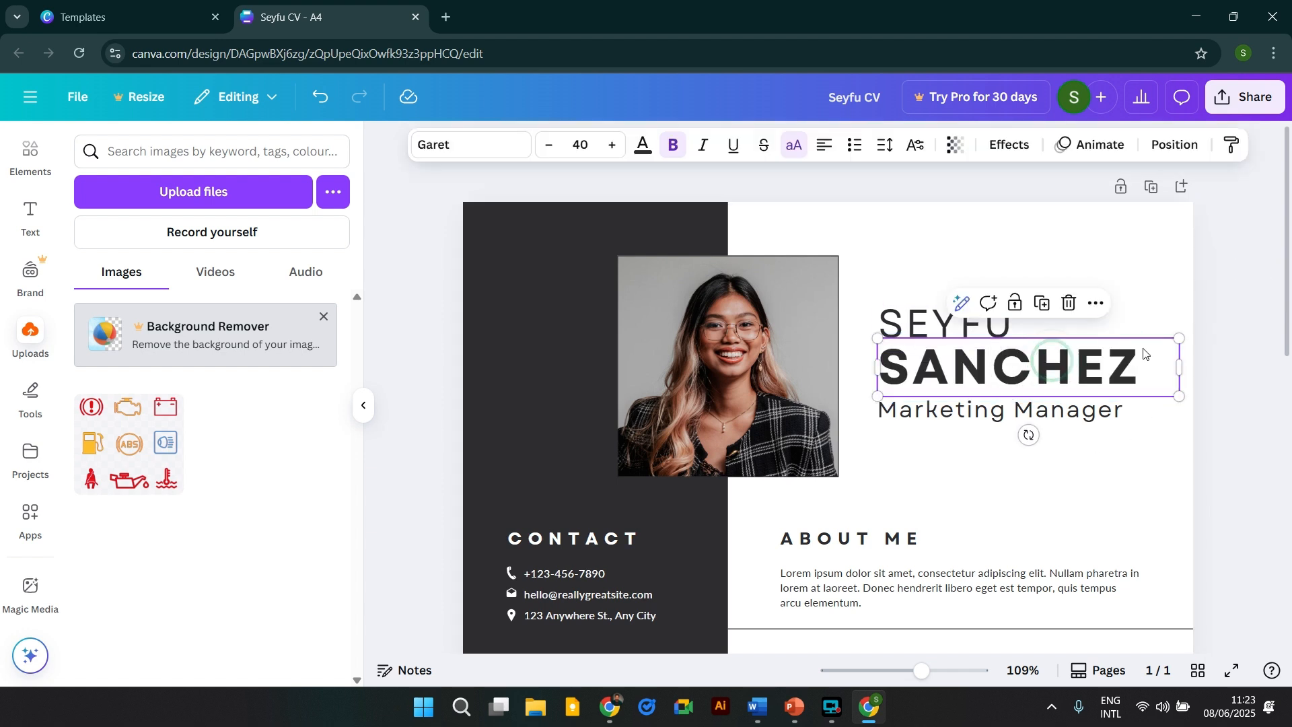
pyautogui.press('Delete')
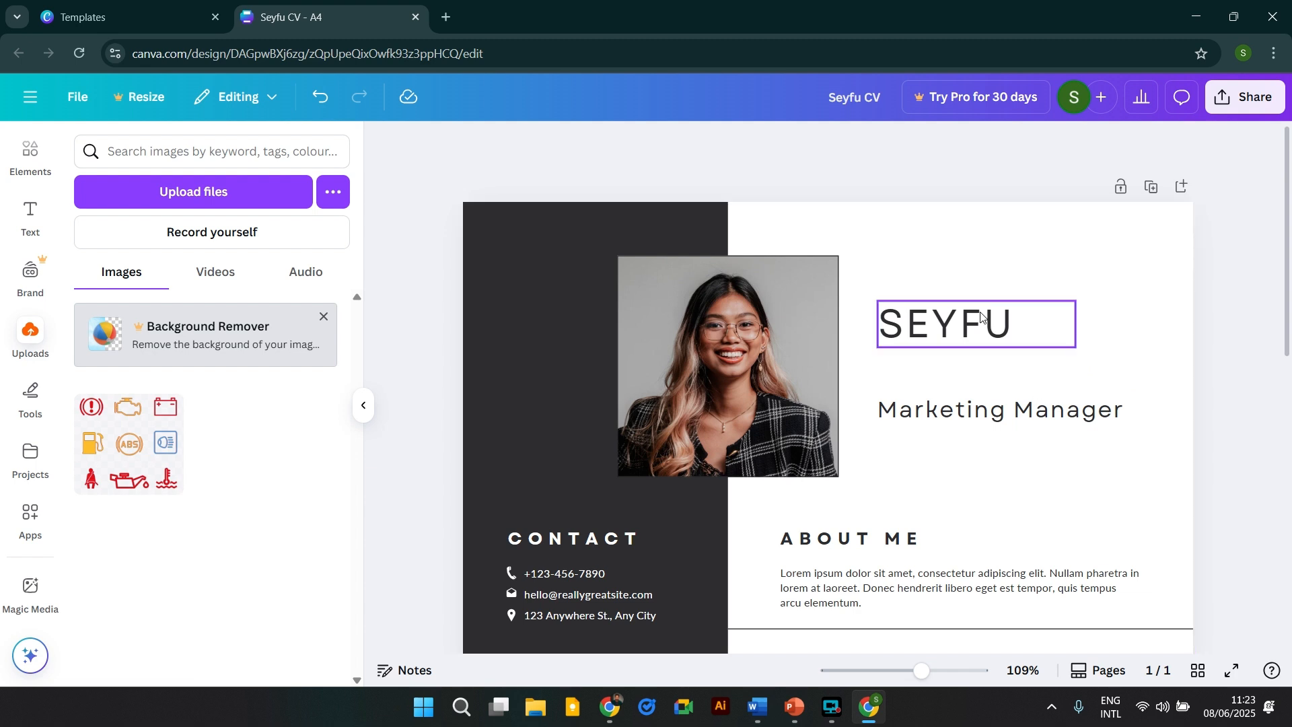
pyautogui.moveTo(979, 319); pyautogui.dragTo(985, 364)
pyautogui.click(1017, 371)
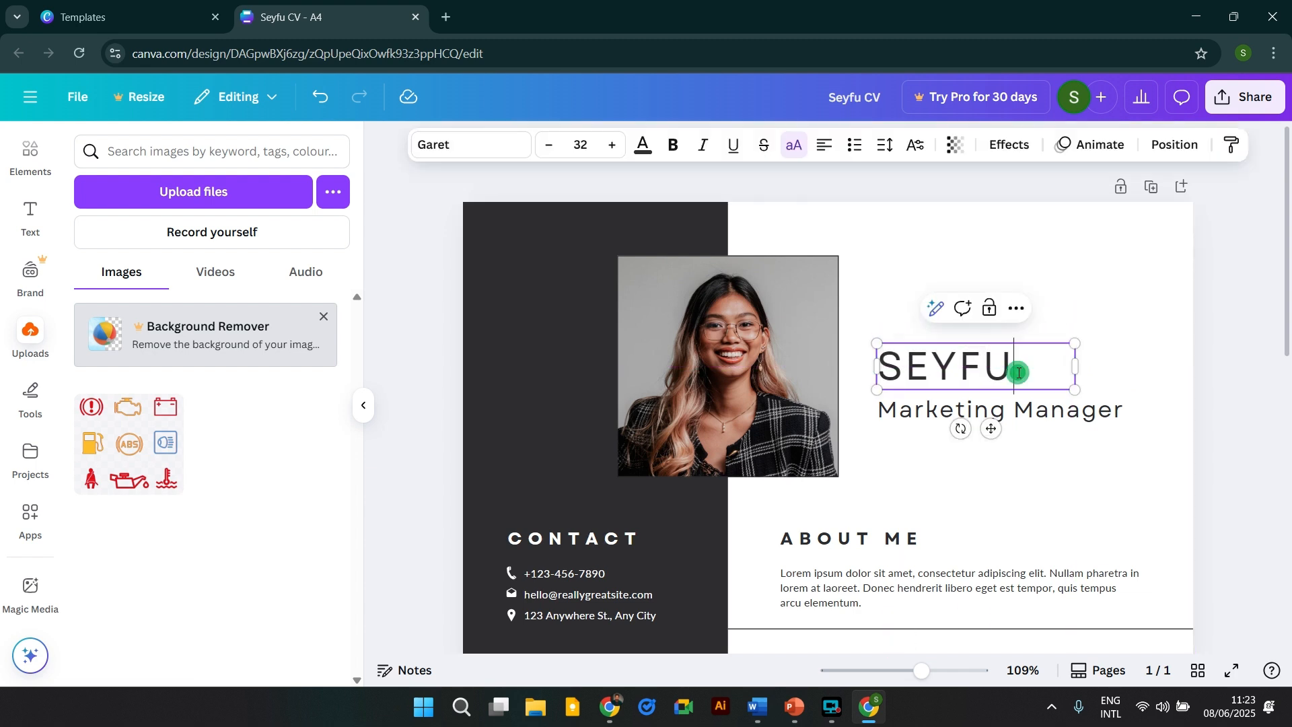
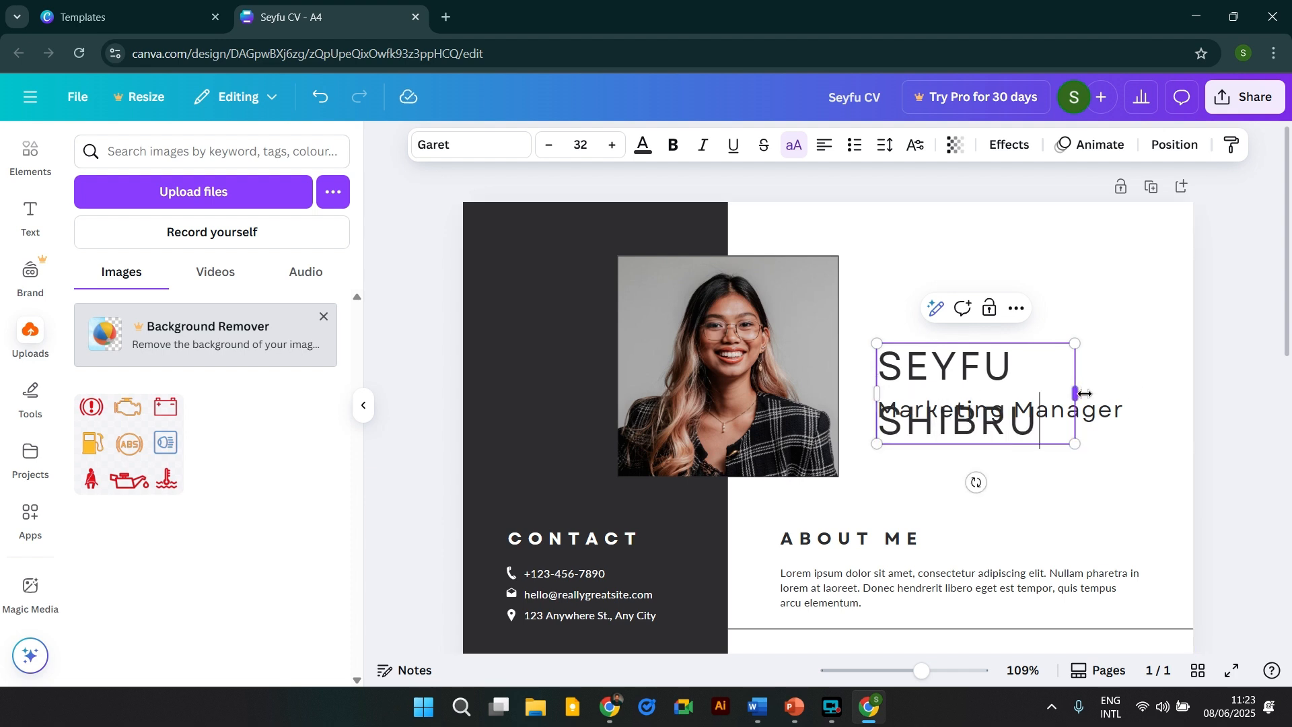
pyautogui.moveTo(1076, 393); pyautogui.dragTo(1152, 378)
pyautogui.click(1240, 390)
pyautogui.click(1139, 368)
# Move the Marketing Manager job title up directly beneath the name.
pyautogui.click(1153, 395)
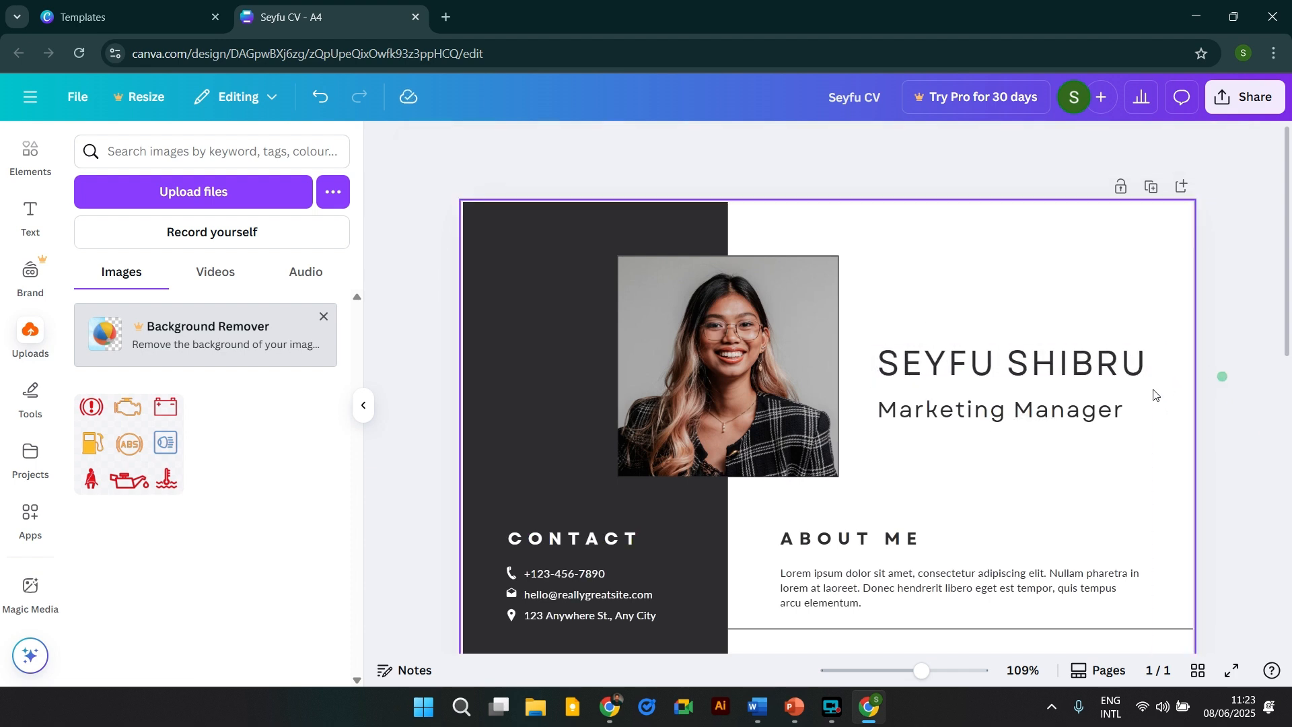
pyautogui.click(1049, 421)
pyautogui.moveTo(1040, 411); pyautogui.dragTo(1039, 400)
pyautogui.click(1213, 366)
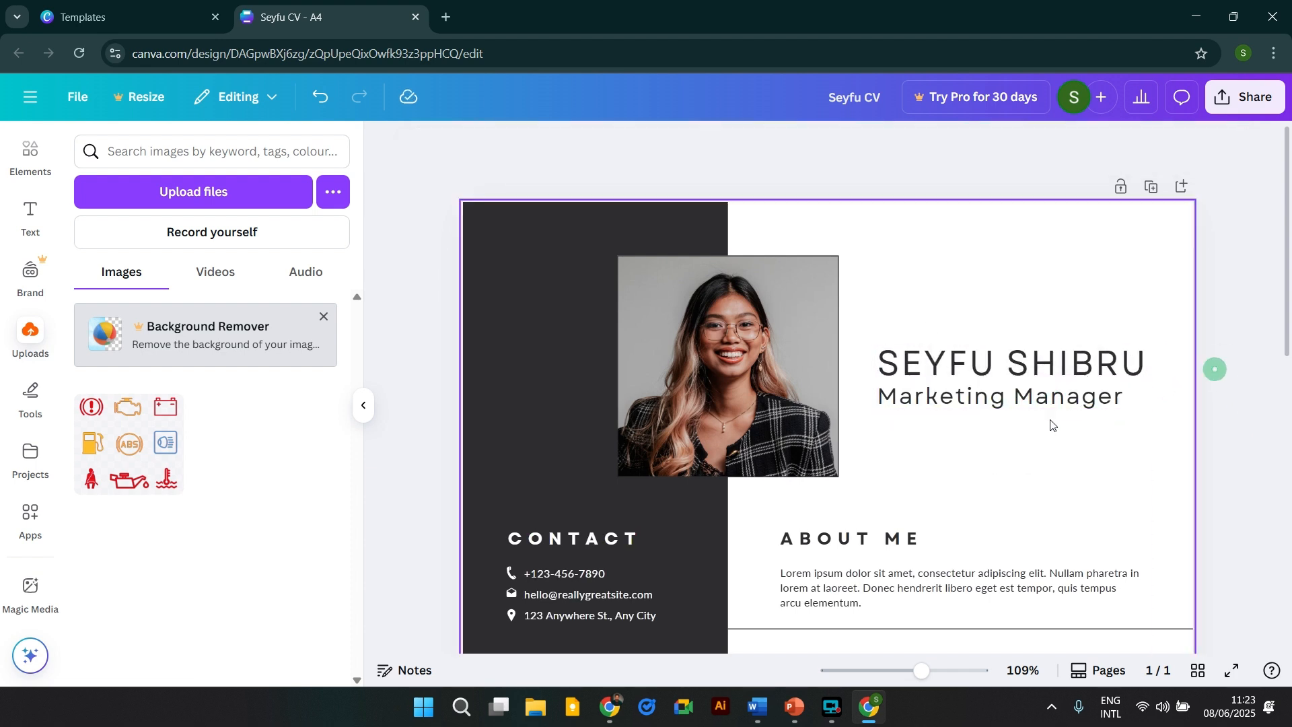
pyautogui.click(977, 408)
# Inspect the job title, phone number and email lines of the contact section.
pyautogui.doubleClick(972, 401)
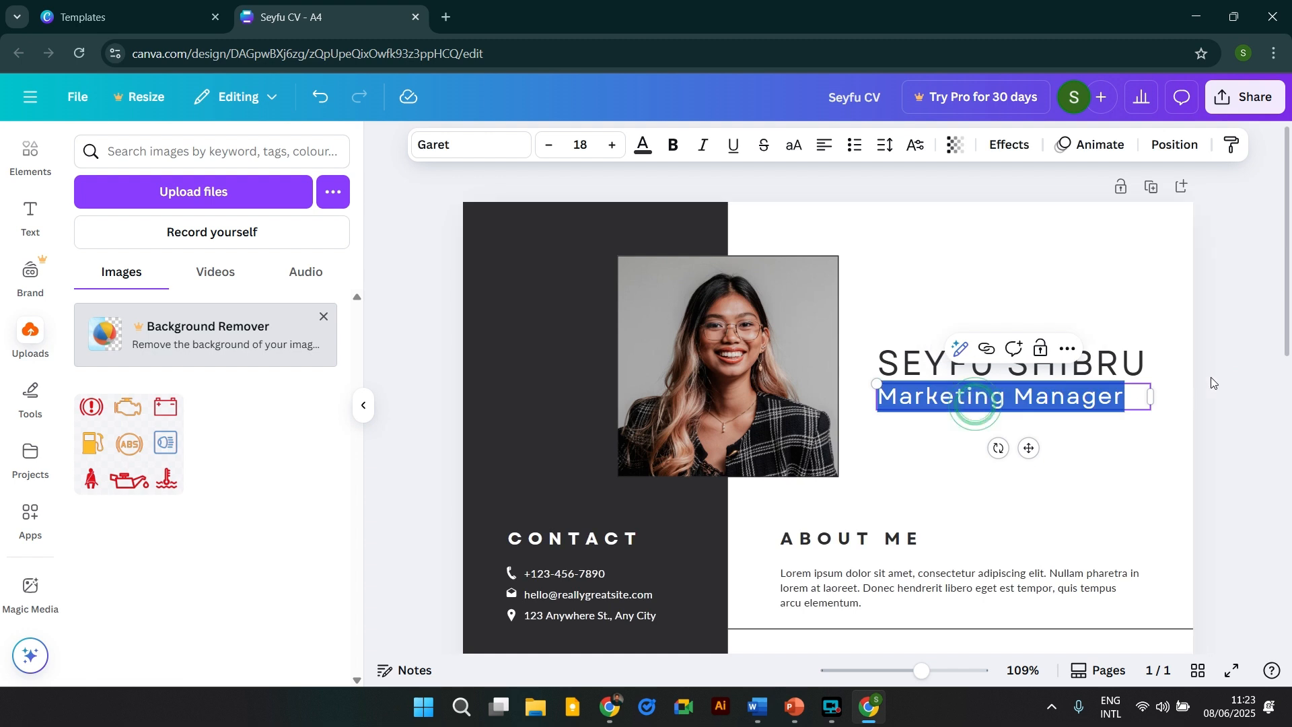
pyautogui.press('Escape')
pyautogui.press('Escape')
pyautogui.scroll(-1, 1007, 386)
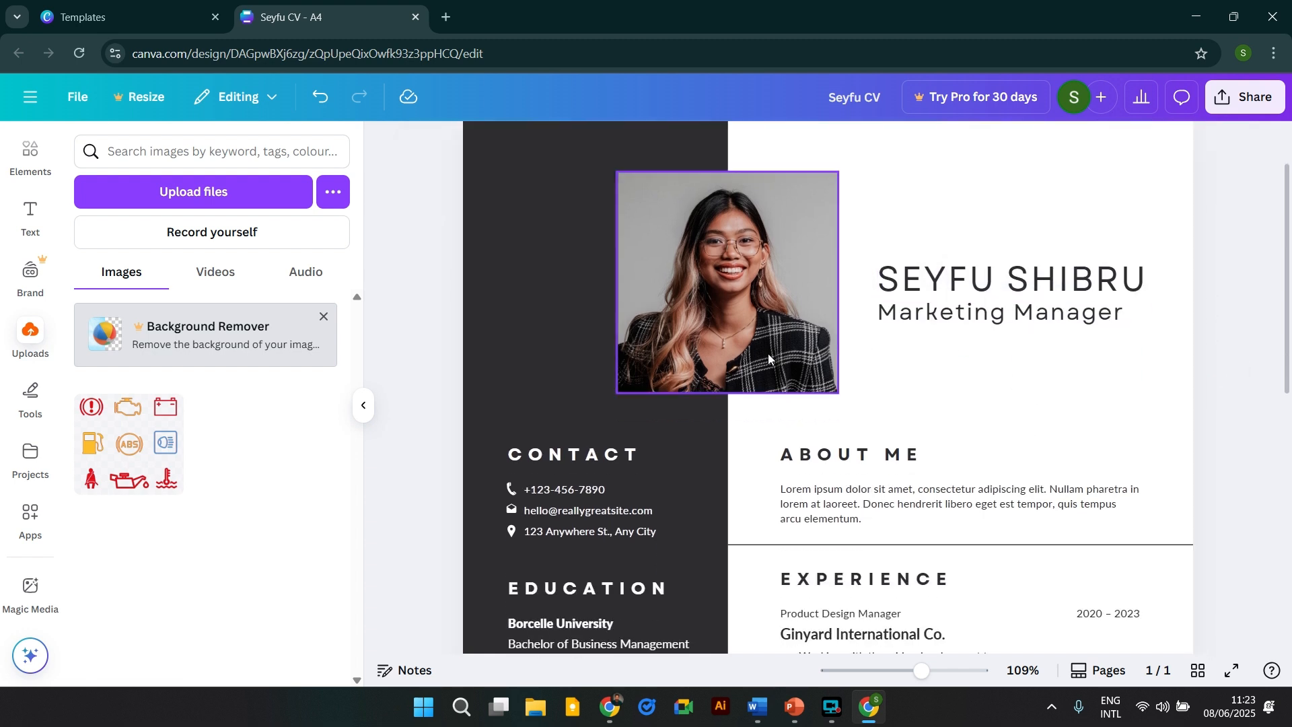
pyautogui.scroll(-1, 802, 341)
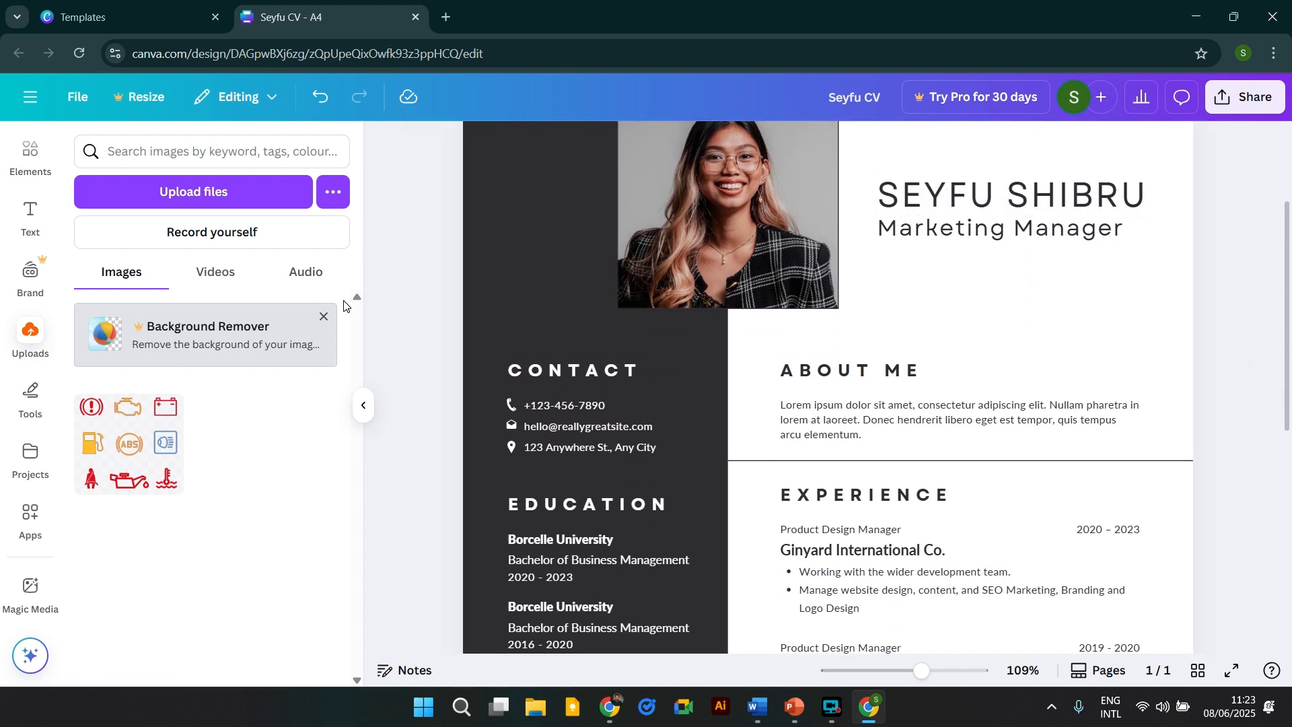
pyautogui.doubleClick(559, 406)
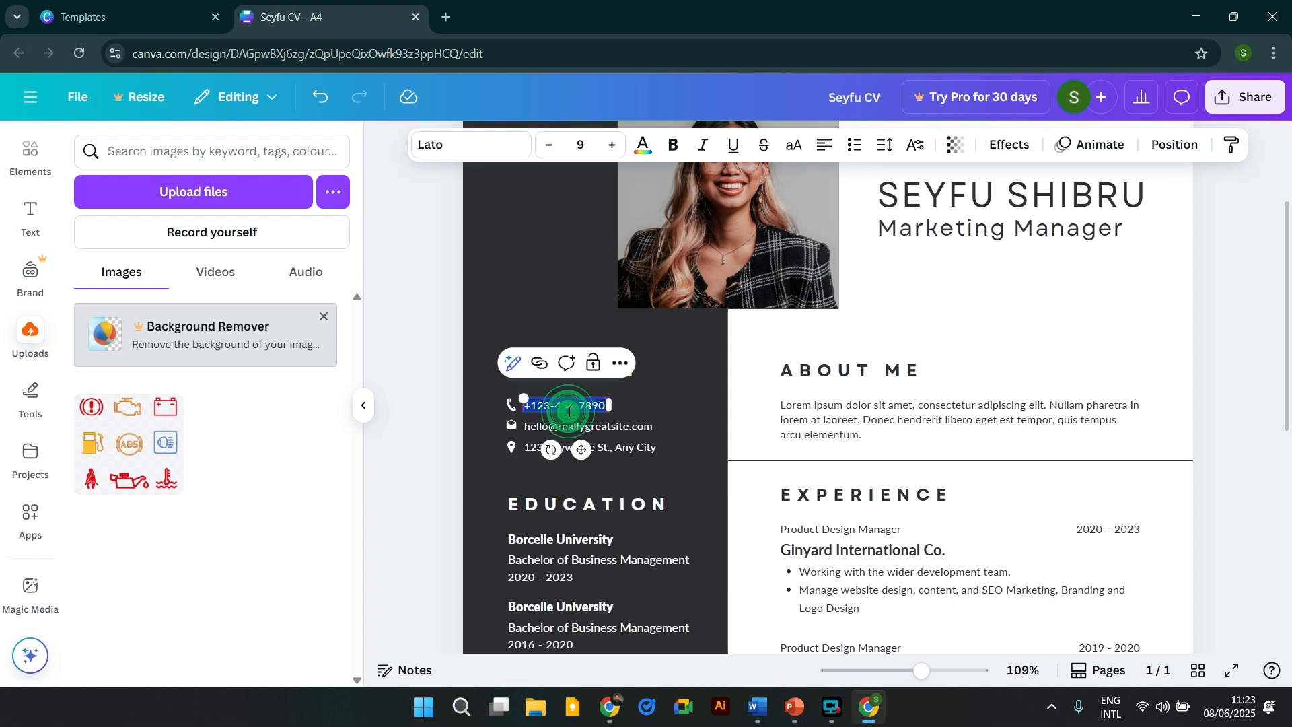
pyautogui.click(656, 403)
pyautogui.doubleClick(591, 406)
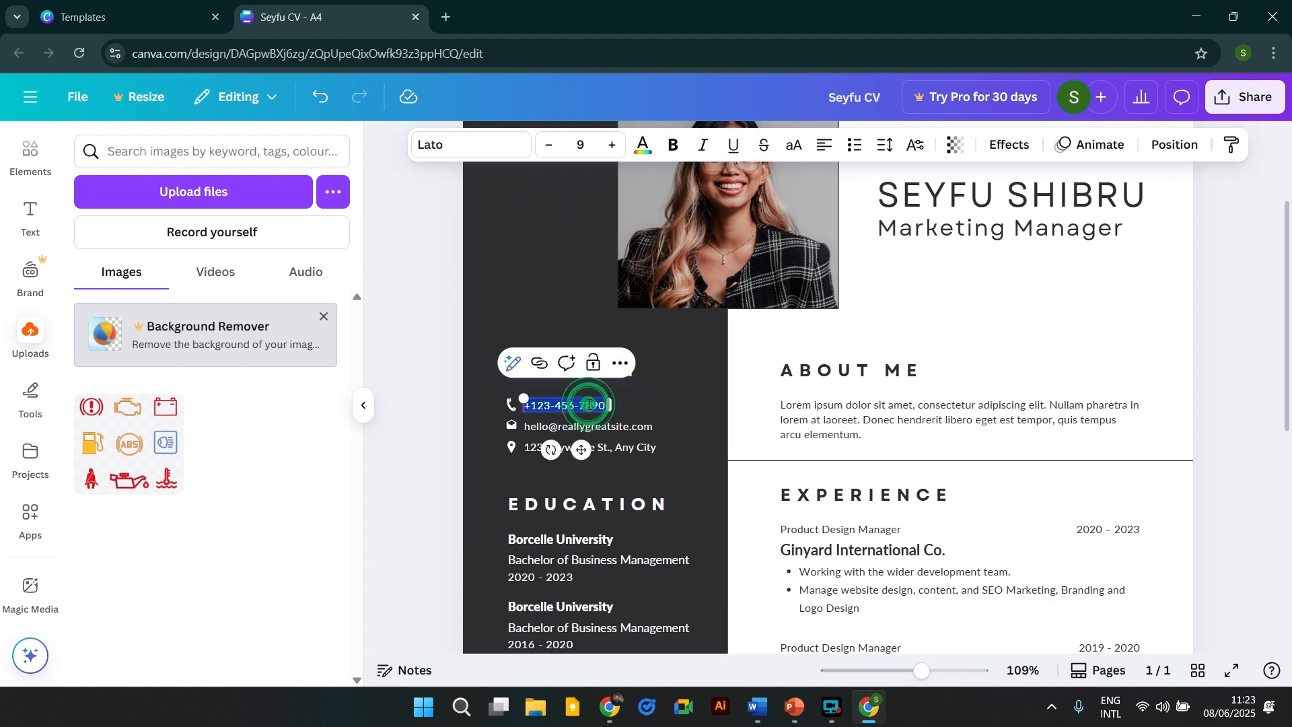
pyautogui.click(599, 432)
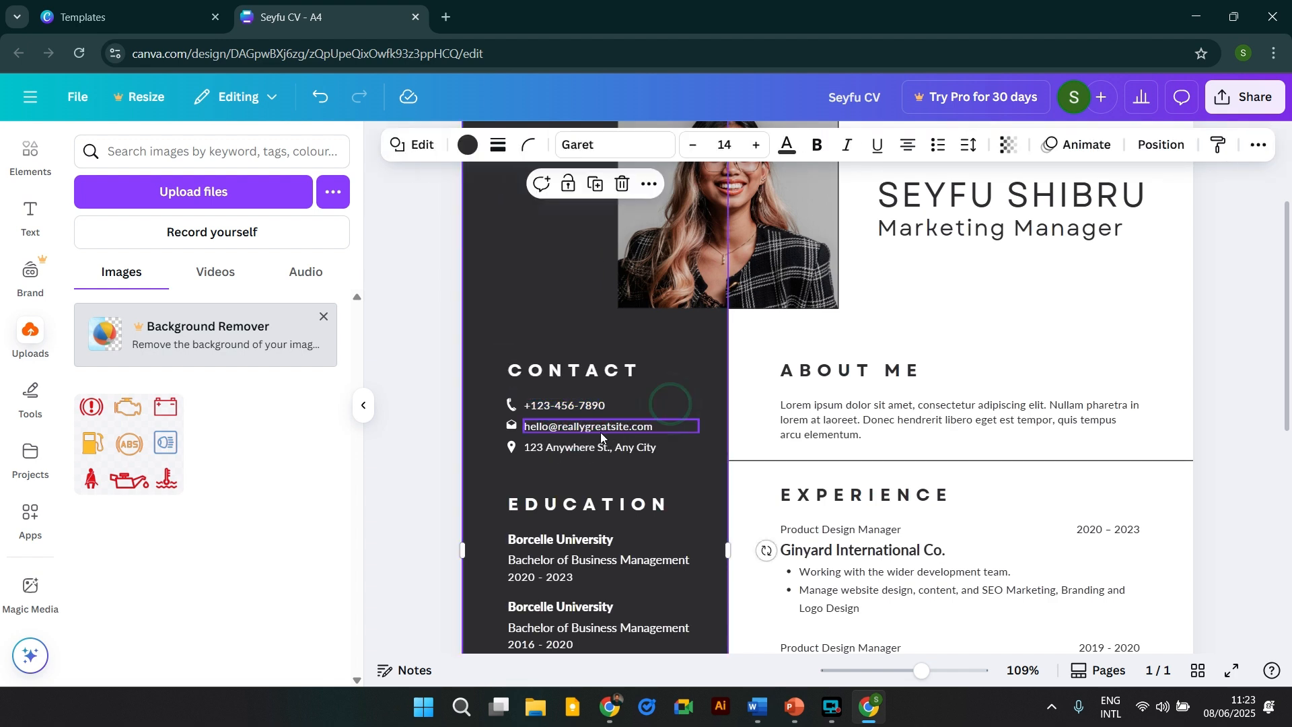
pyautogui.click(600, 433)
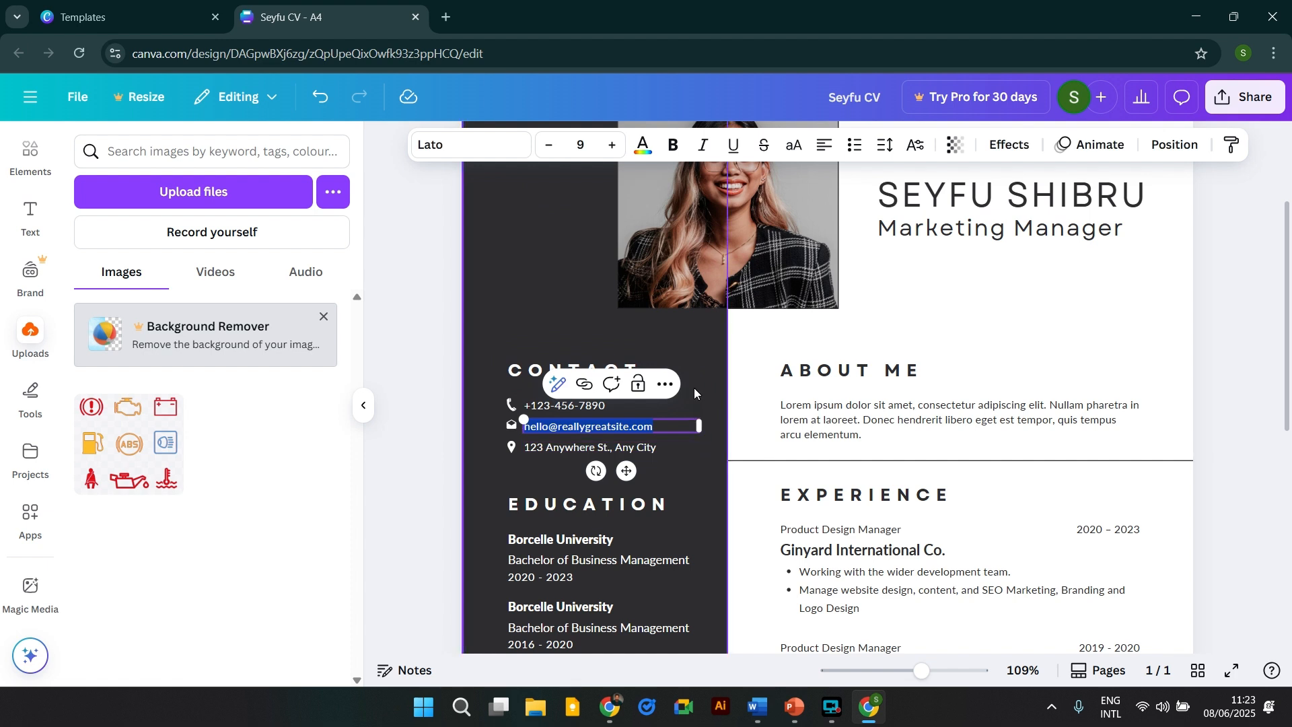
pyautogui.click(694, 391)
# Replace the placeholder street address with the owner's city and country.
pyautogui.doubleClick(604, 446)
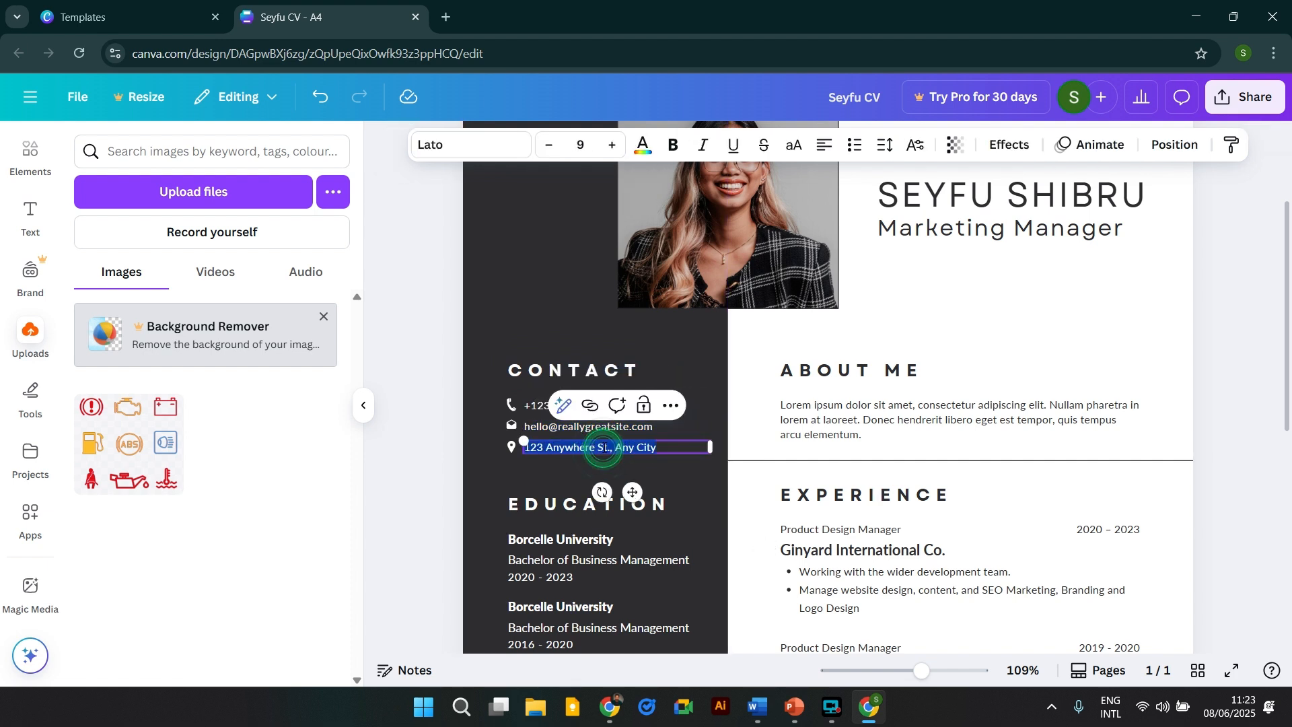
pyautogui.write('Addis Abeba, Ethiopia')
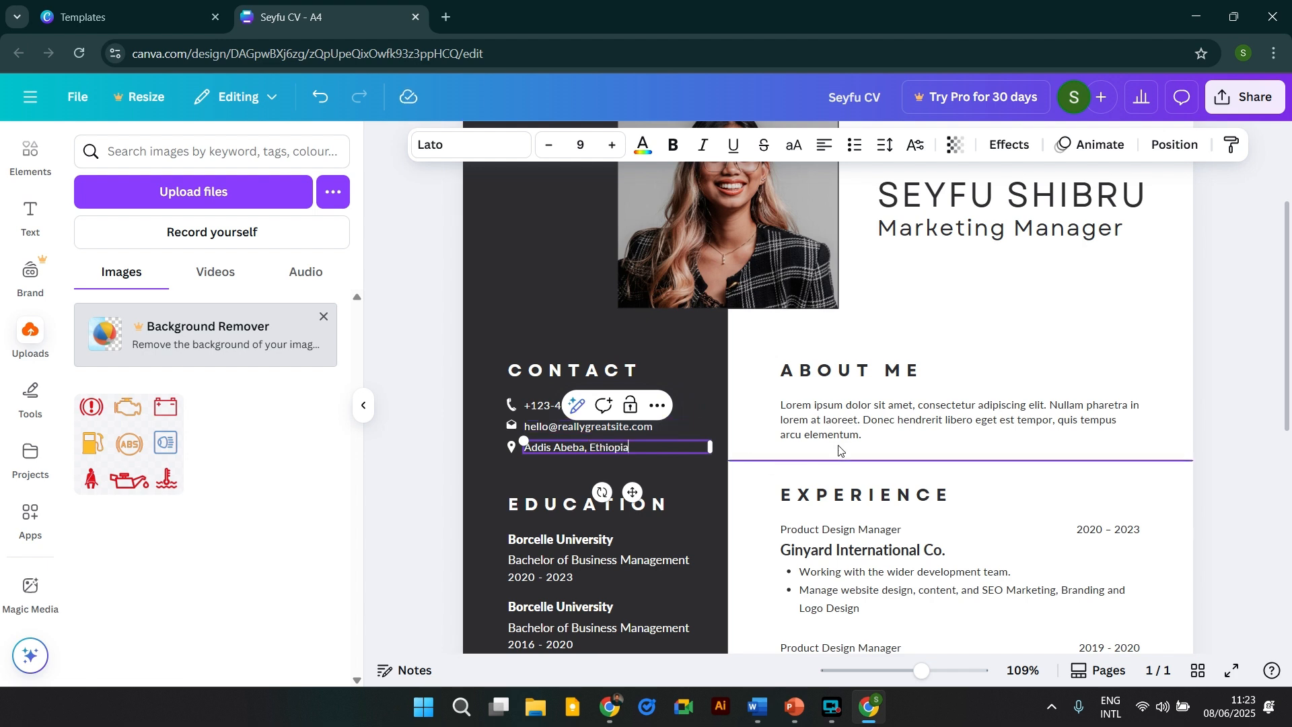
pyautogui.click(834, 438)
pyautogui.scroll(-1, 594, 469)
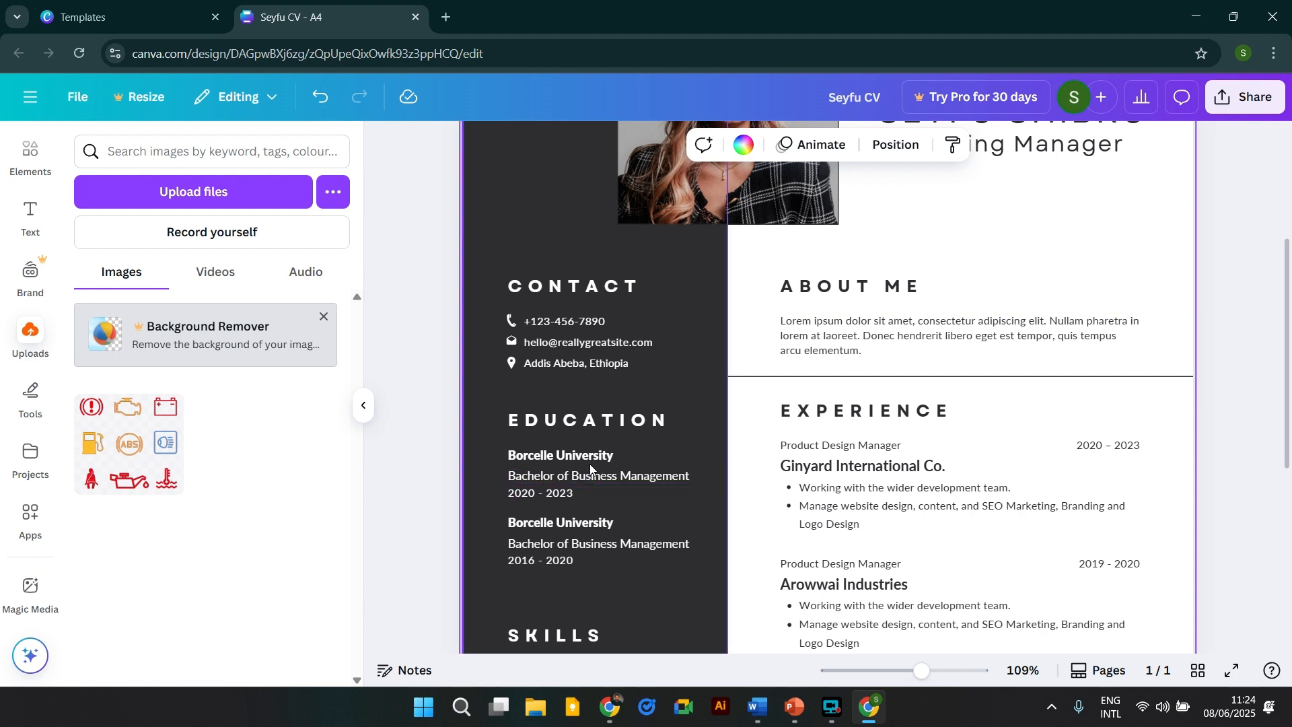
pyautogui.scroll(-1, 617, 471)
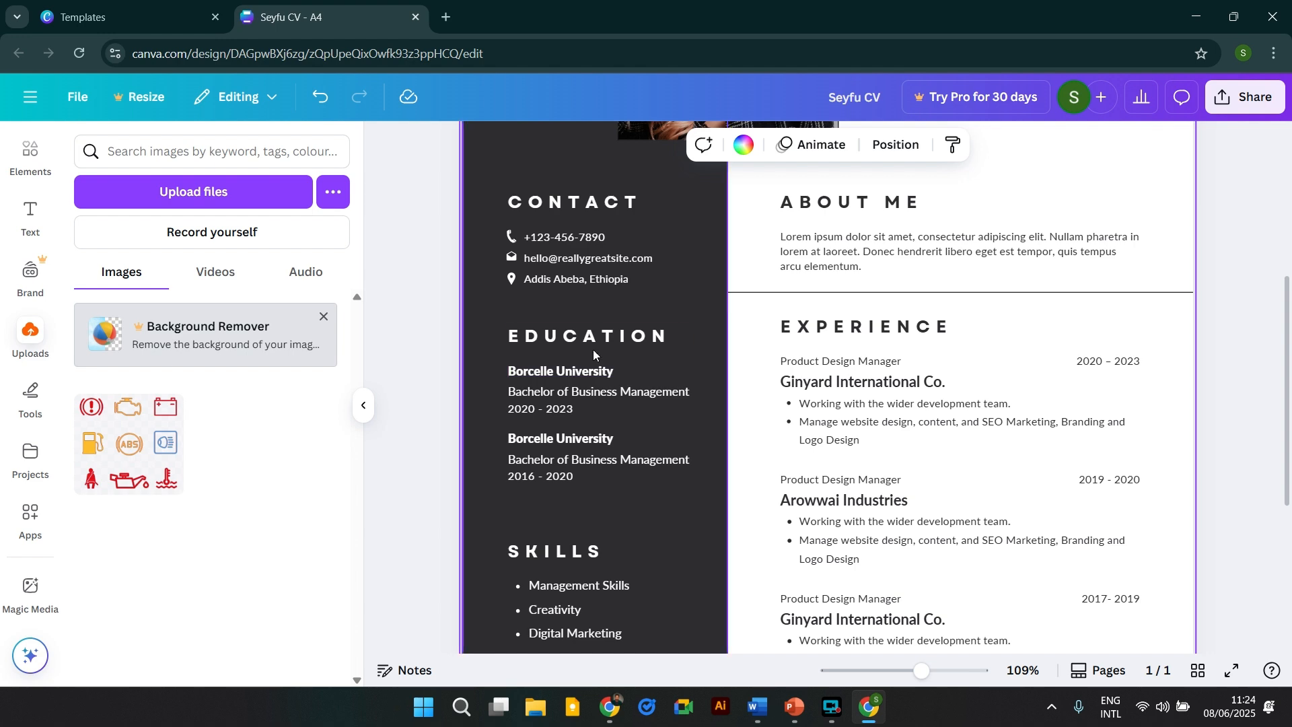
pyautogui.scroll(-3, 625, 580)
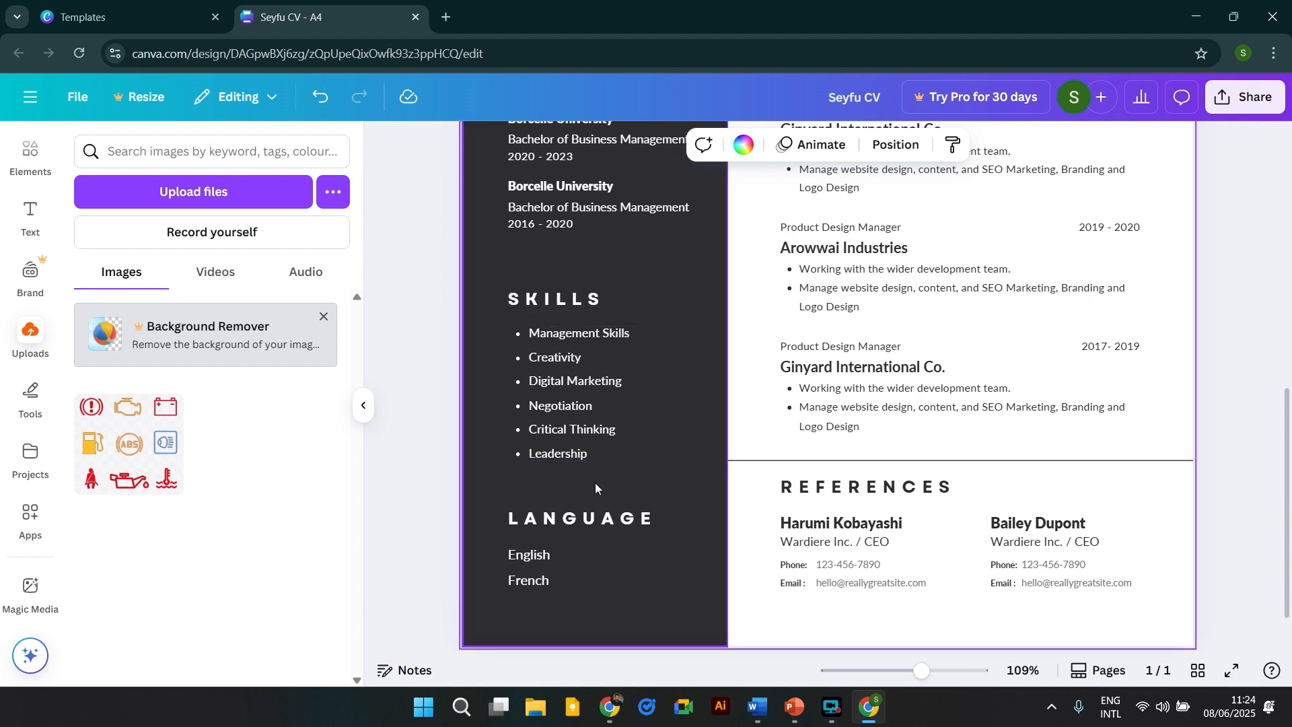
pyautogui.scroll(-2, 868, 464)
pyautogui.scroll(10, 929, 486)
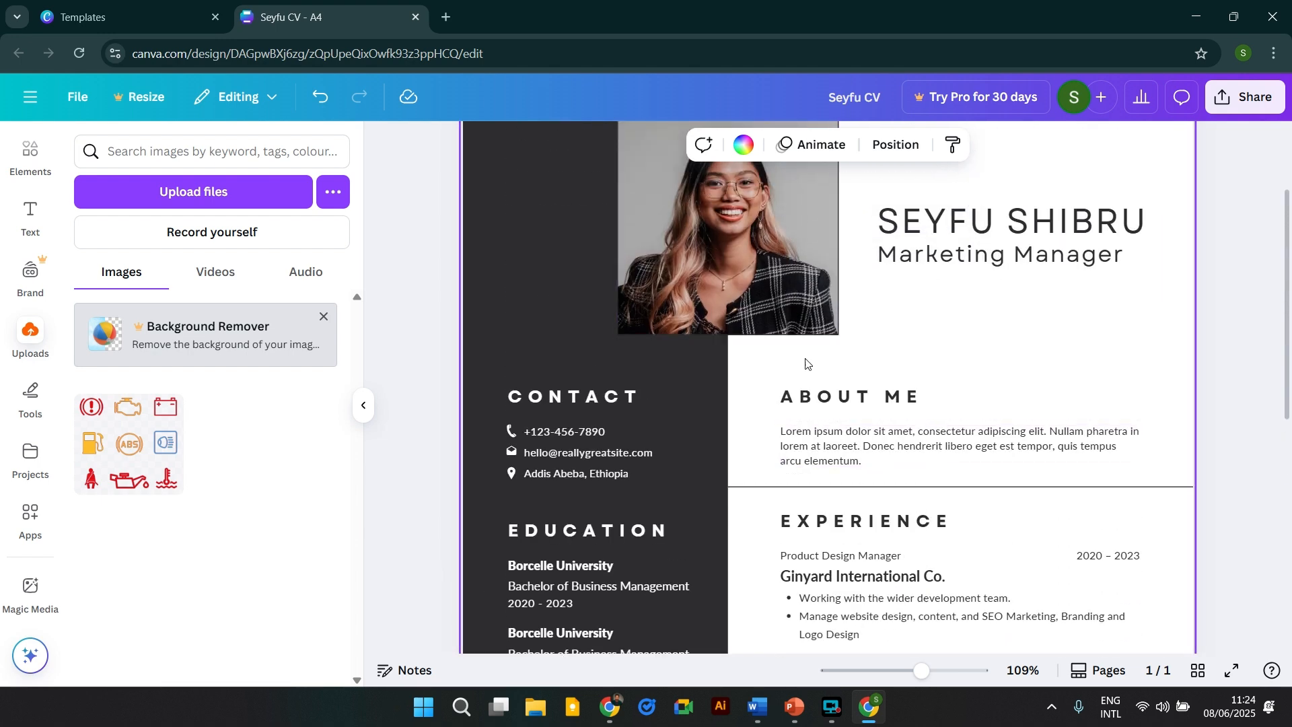
pyautogui.scroll(-2, 868, 444)
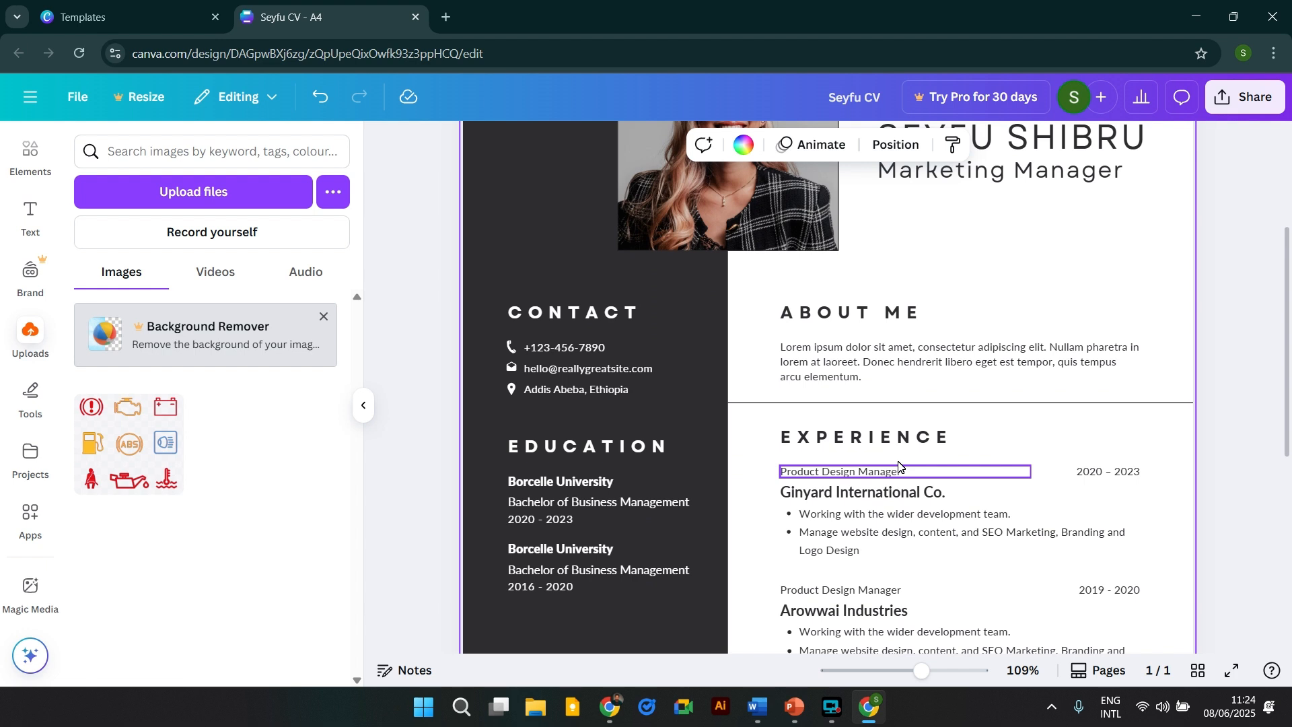
# Open ChatGPT in a new tab via a Google search, then return to the CV tab.
pyautogui.click(447, 17)
pyautogui.click(423, 53)
pyautogui.write('cha')
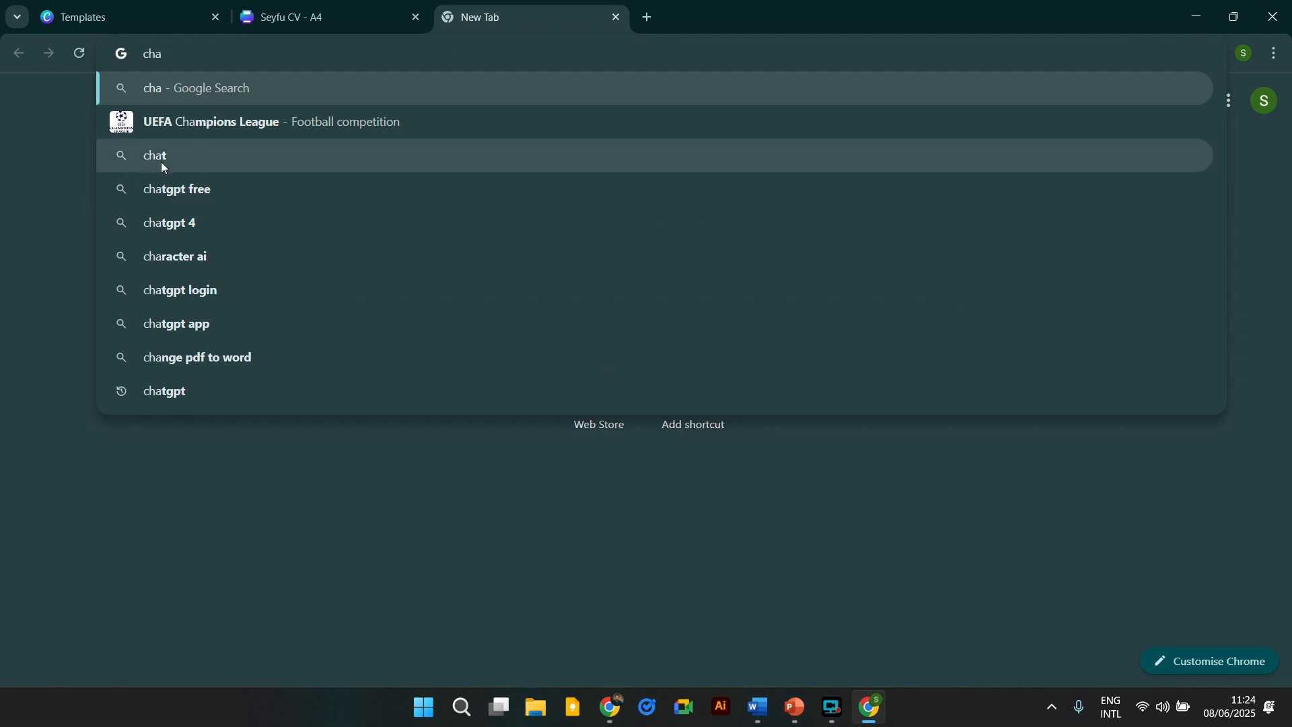
pyautogui.click(163, 157)
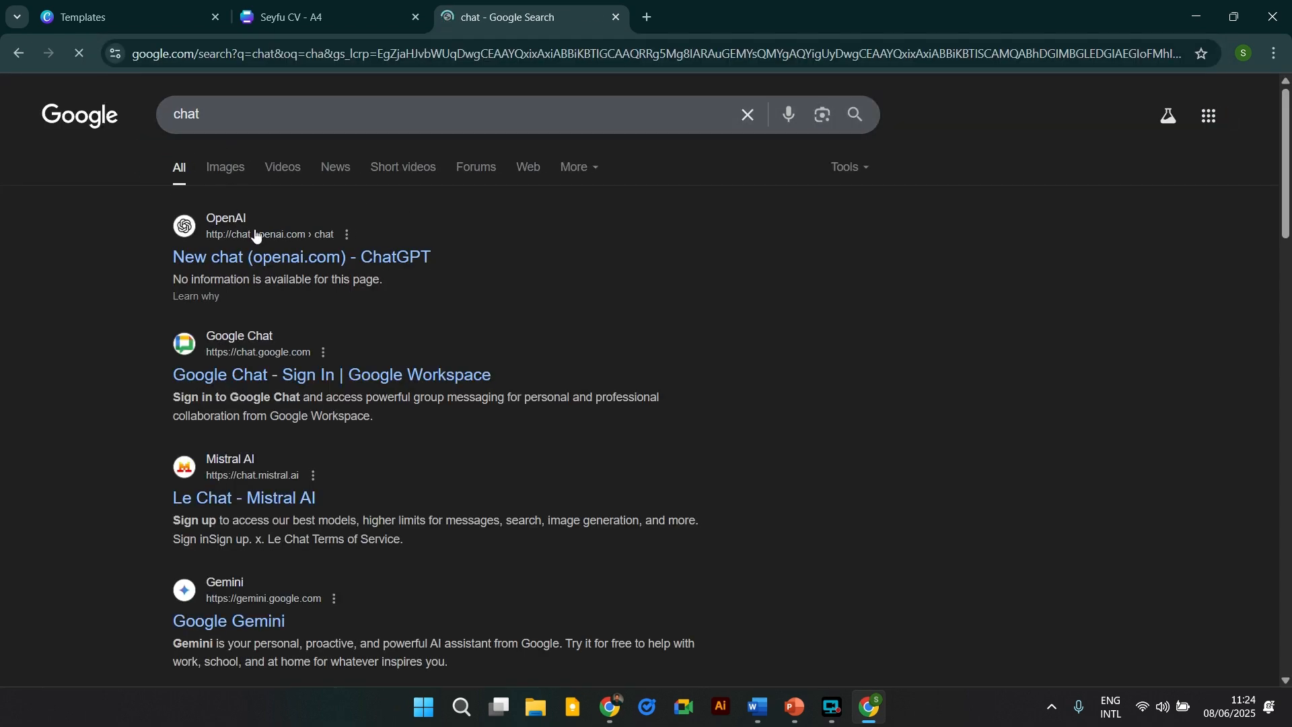
pyautogui.click(261, 261)
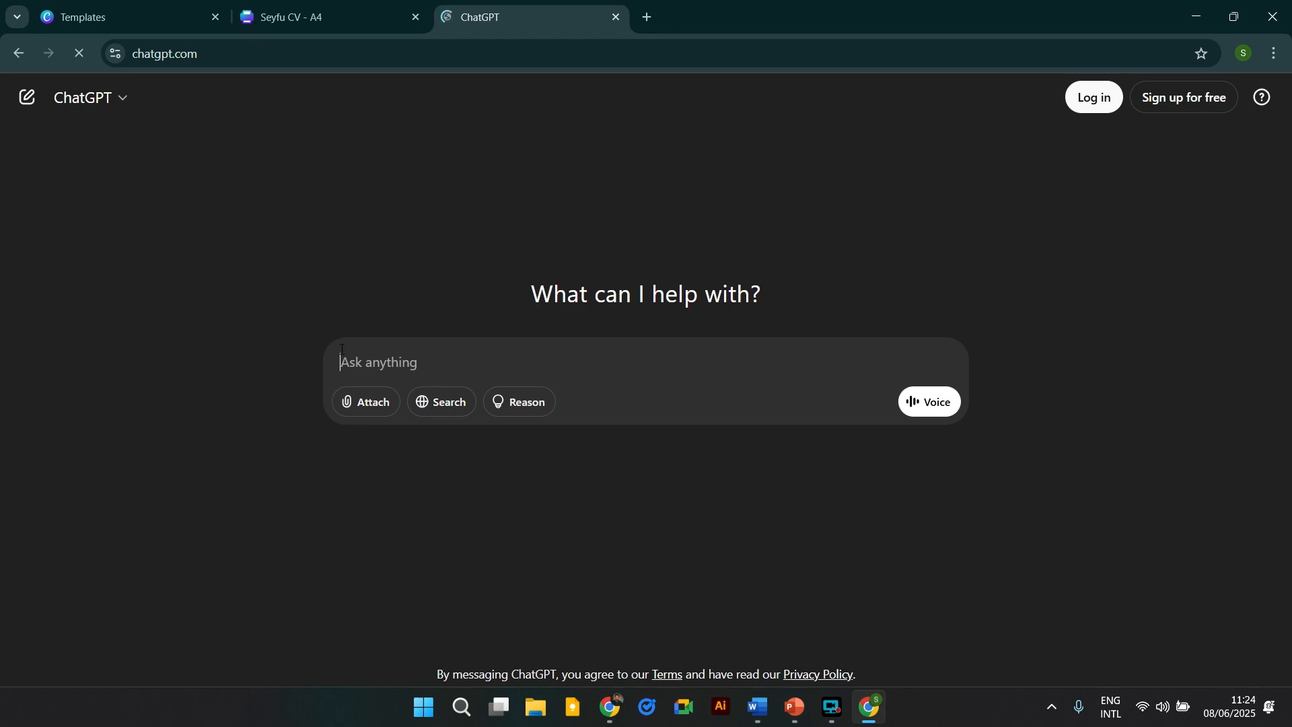
pyautogui.click(342, 356)
pyautogui.click(397, 13)
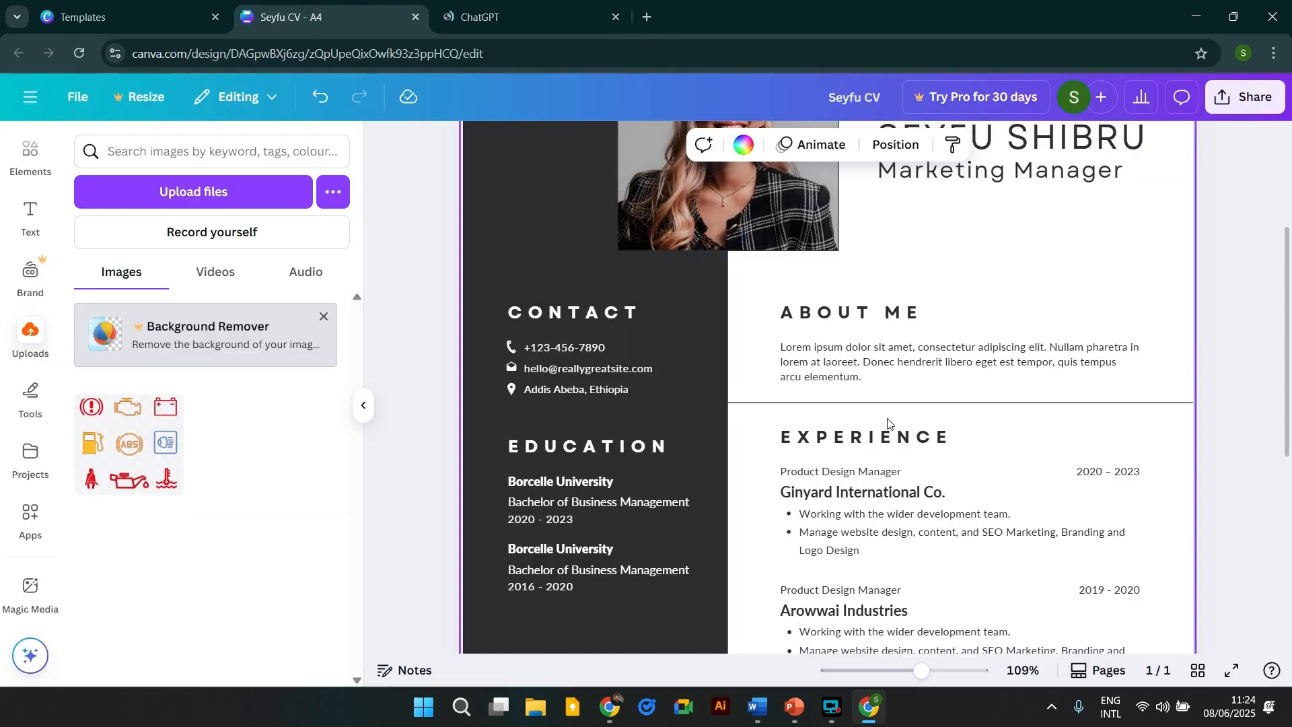
# Zoom out to about 41% and snip a screenshot of the CV page with Win+Shift+S.
pyautogui.moveTo(921, 671); pyautogui.dragTo(894, 675)
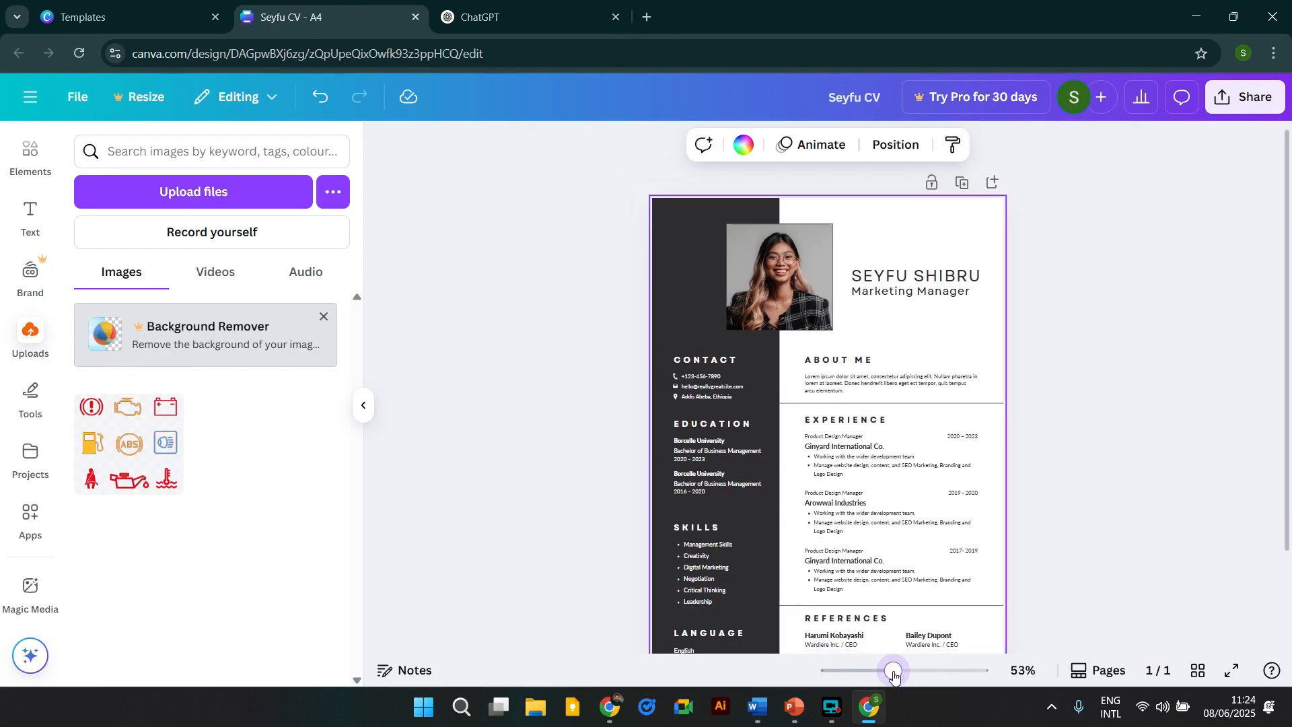
pyautogui.scroll(-3, 1061, 496)
pyautogui.click(1100, 478)
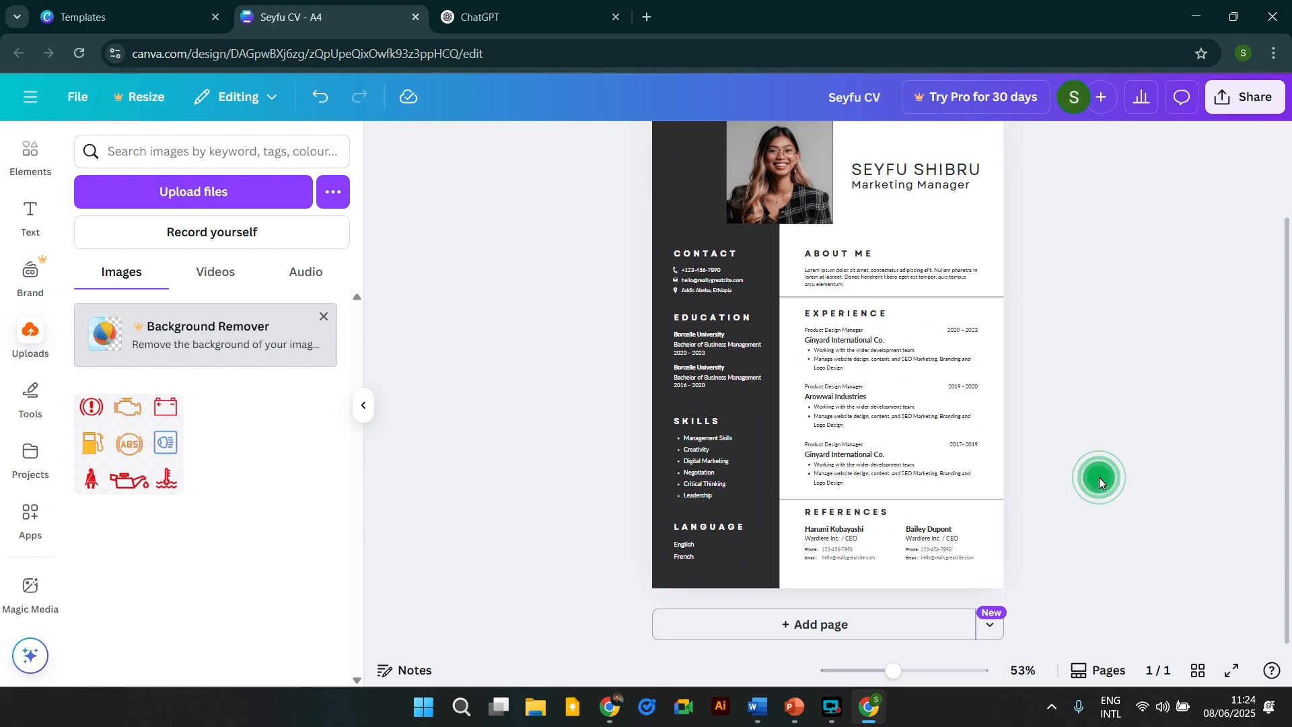
pyautogui.scroll(2, 1099, 479)
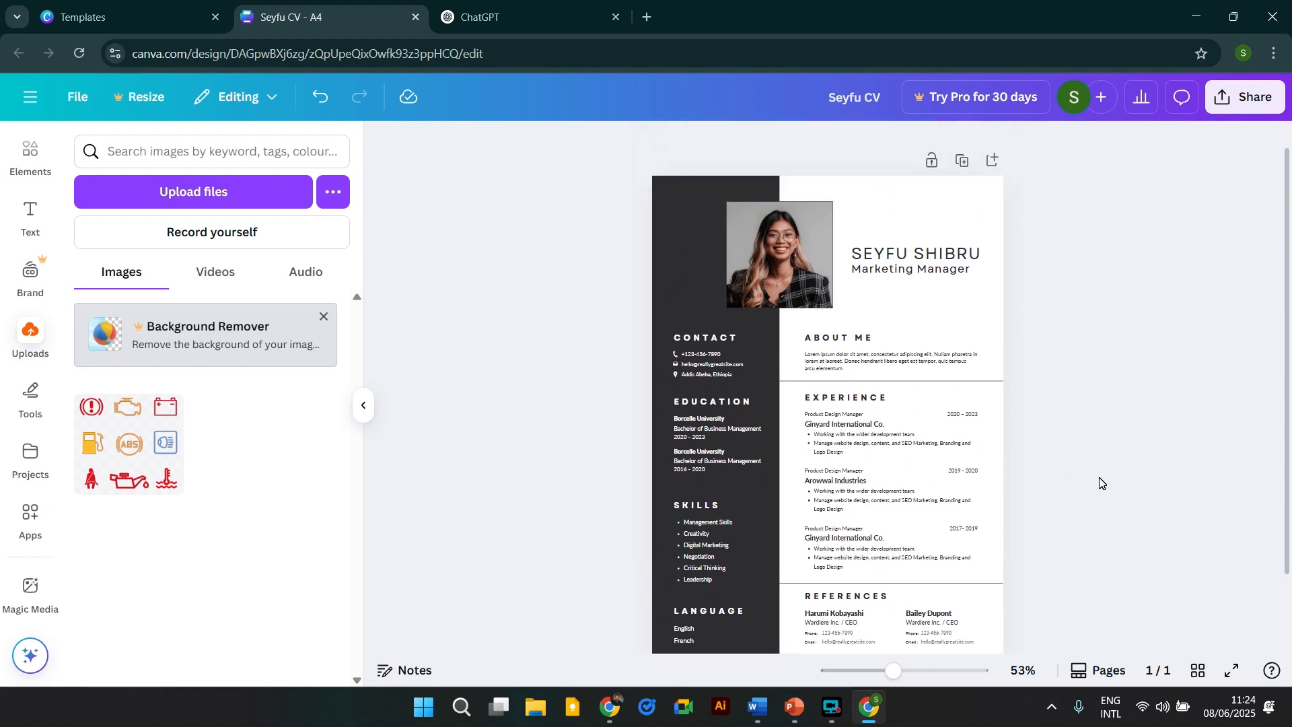
pyautogui.scroll(-2, 1100, 482)
pyautogui.moveTo(894, 672); pyautogui.dragTo(884, 672)
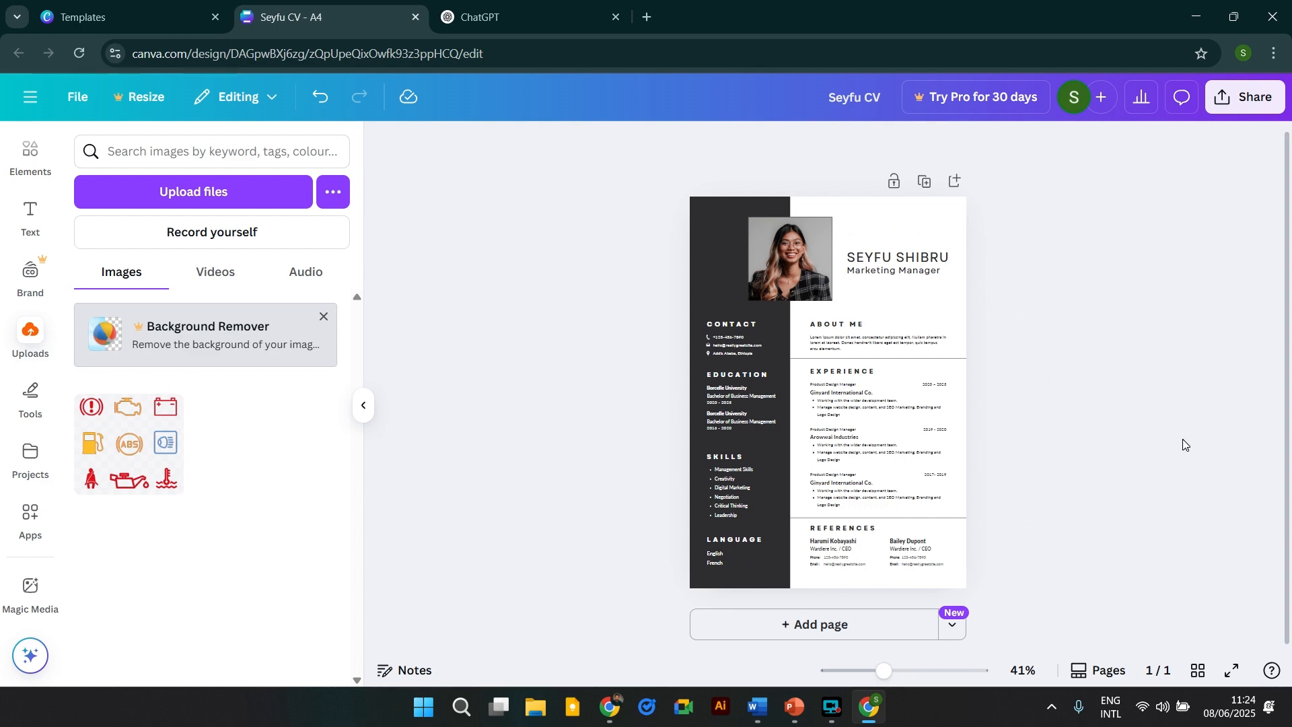
pyautogui.press('super+shift+s')
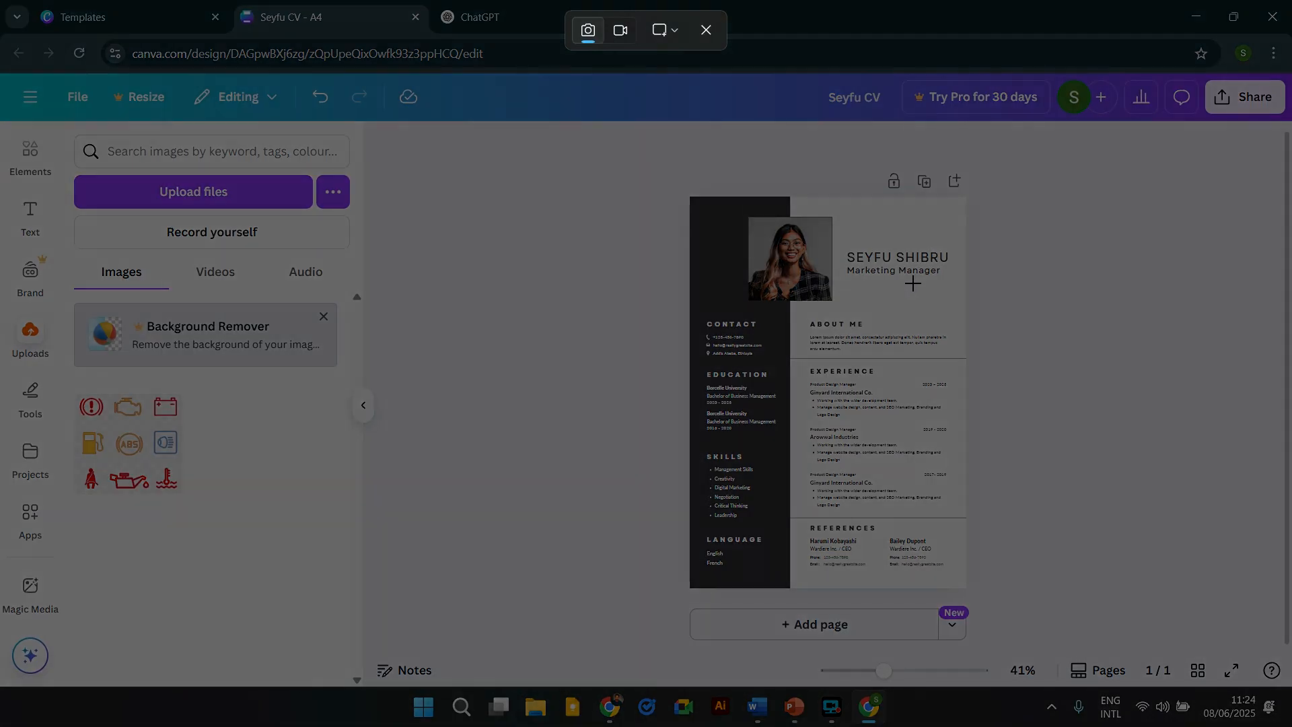
pyautogui.moveTo(684, 198); pyautogui.dragTo(965, 588)
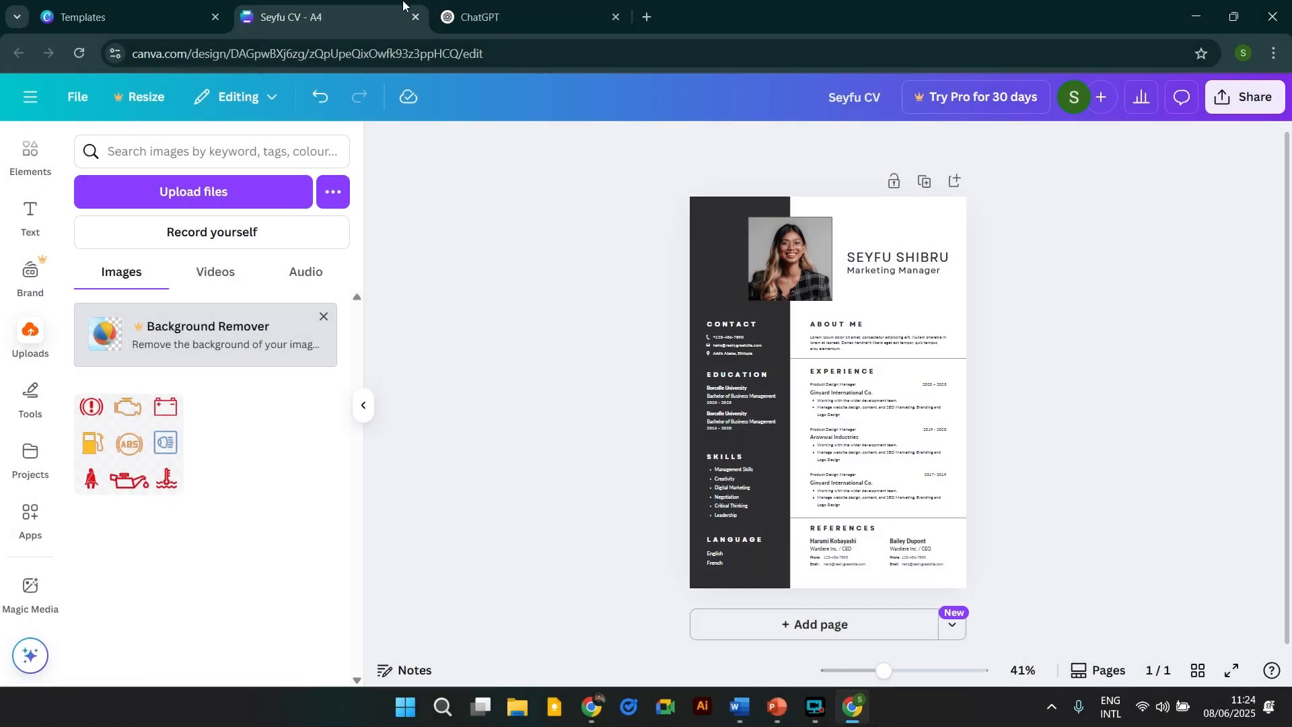
# Try pasting the CV screenshot into the ChatGPT message box.
pyautogui.click(479, 15)
pyautogui.click(463, 361)
pyautogui.hotkey('ctrl', 'v')
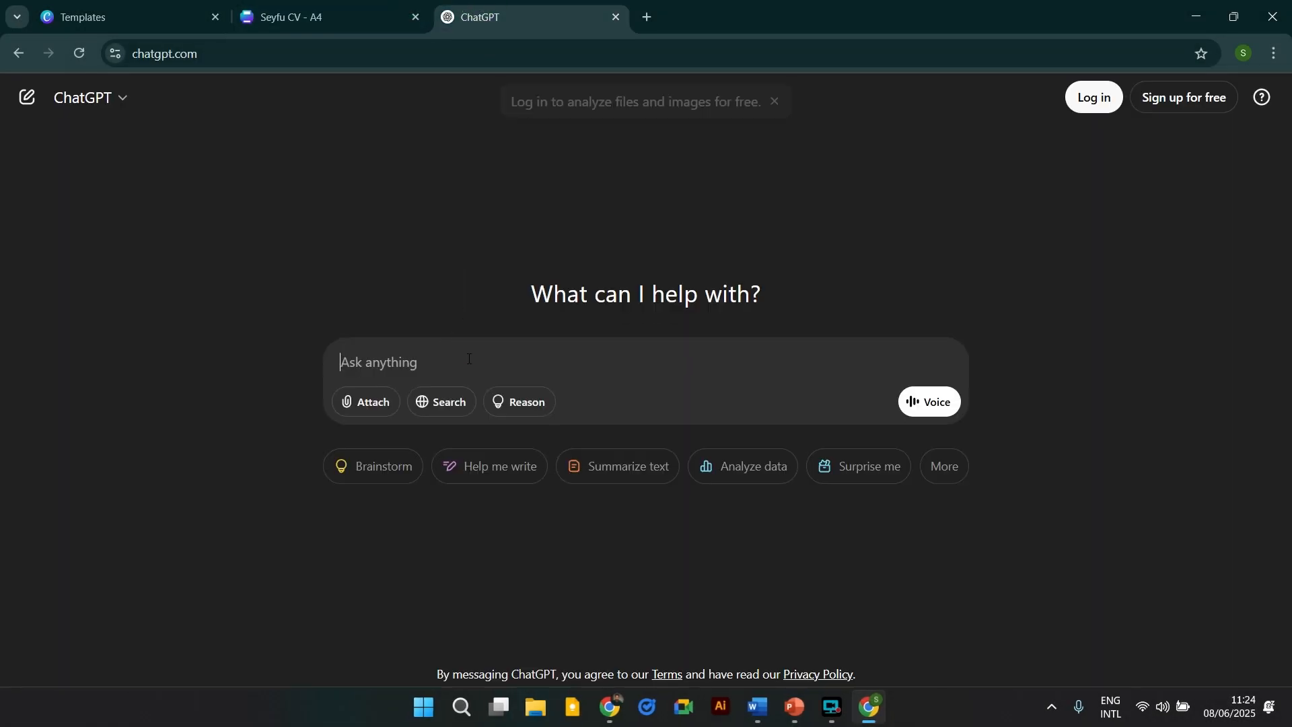
pyautogui.click(406, 361)
pyautogui.hotkey('ctrl', 'v')
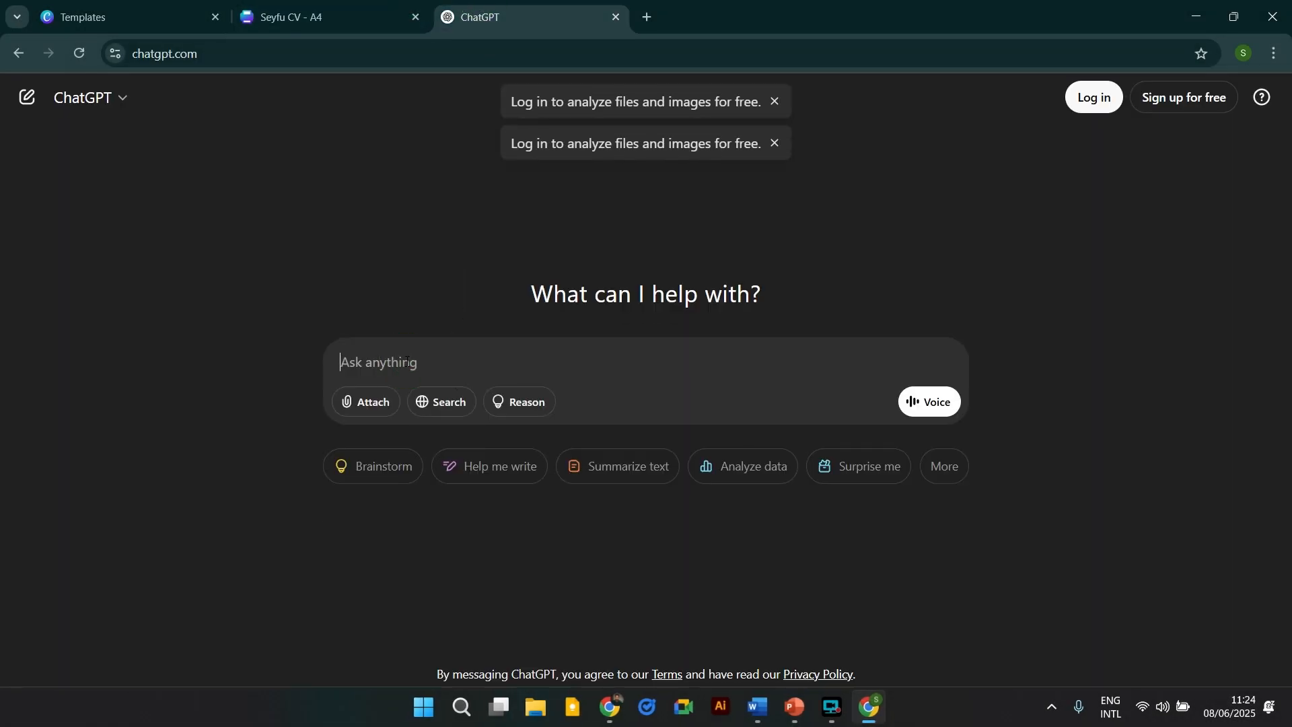
# Dismiss the login reminder and sign in to ChatGPT with a Google account.
pyautogui.click(773, 102)
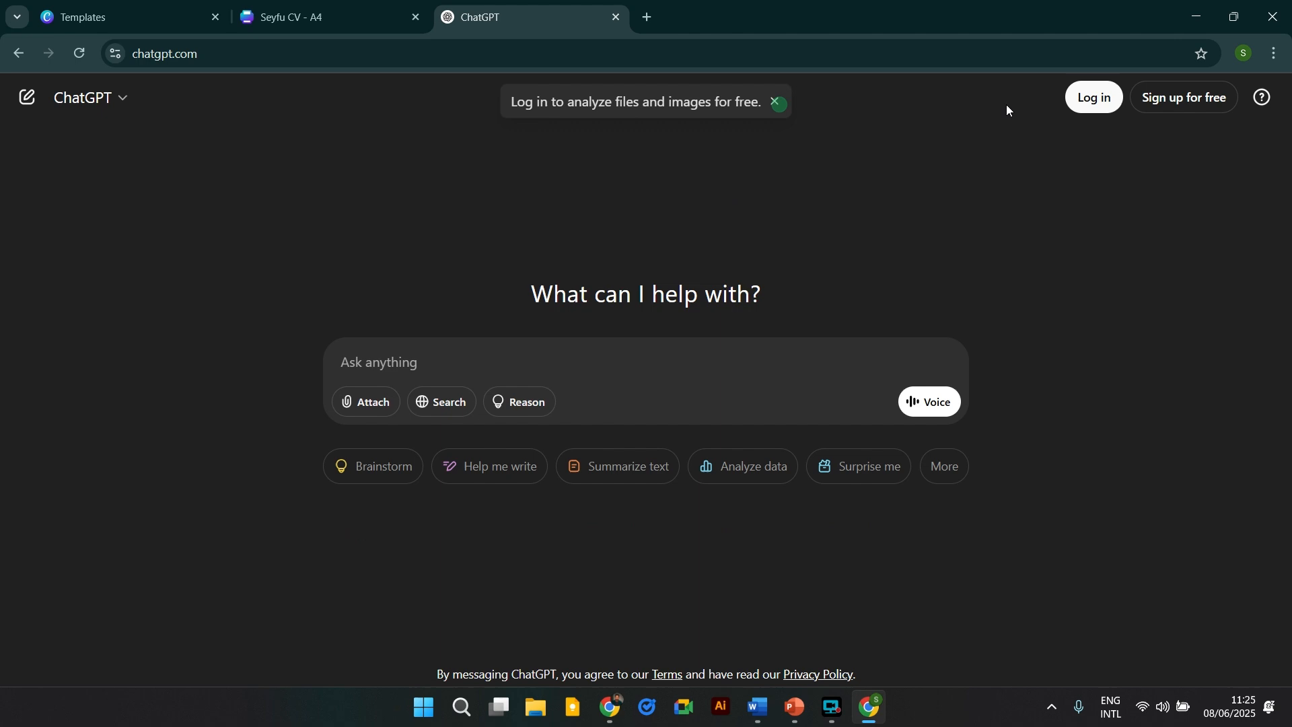
pyautogui.click(1097, 99)
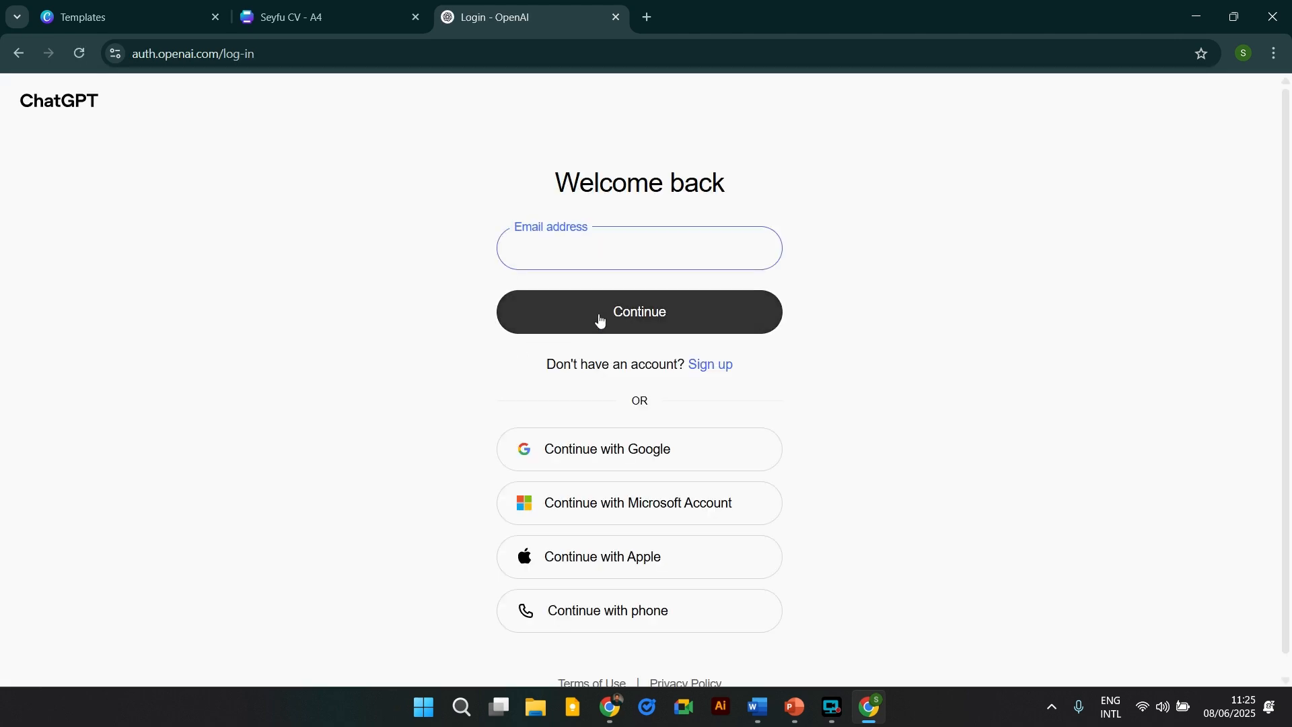
pyautogui.click(581, 442)
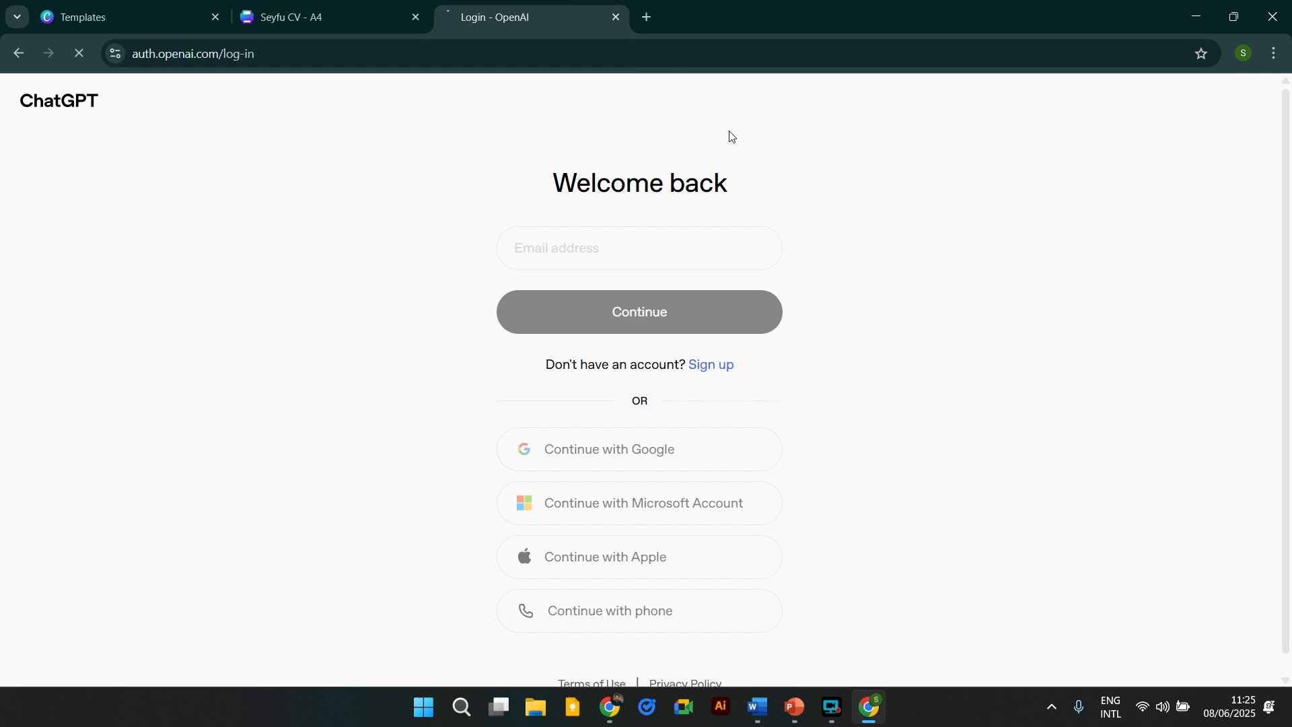
pyautogui.click(379, 23)
pyautogui.click(524, 17)
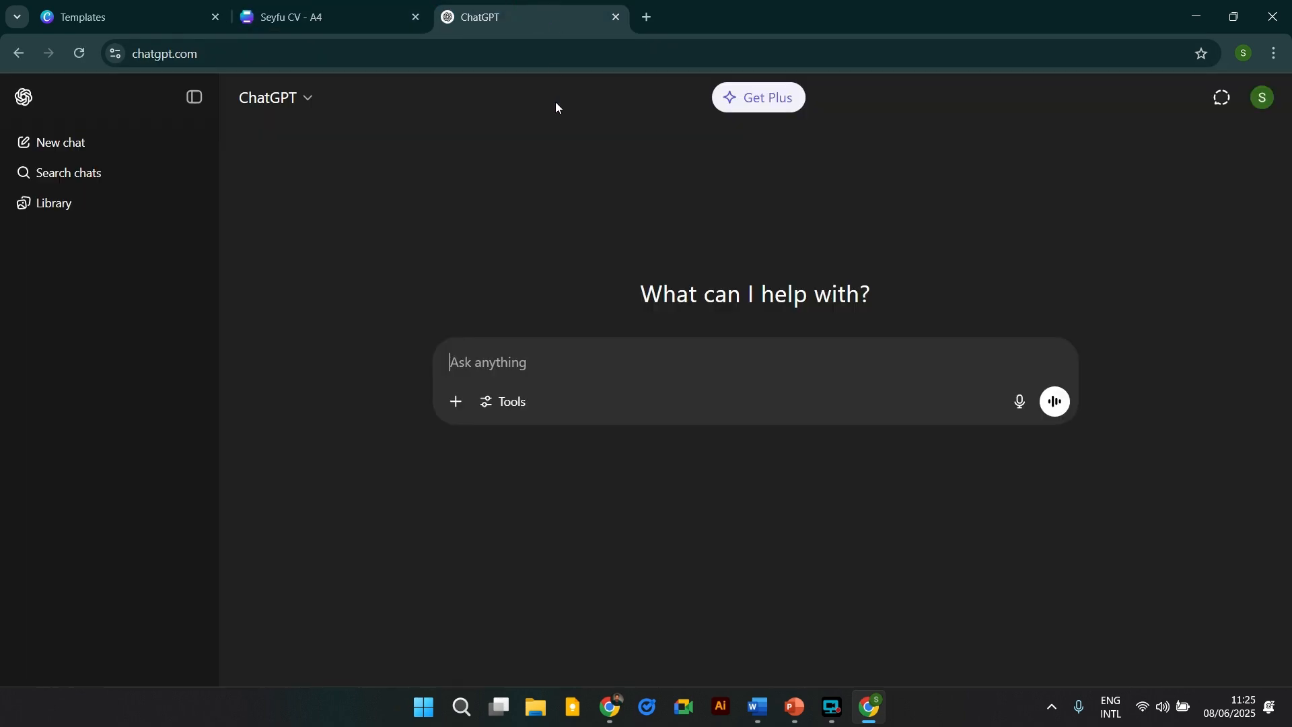
# Paste the CV screenshot into the signed-in ChatGPT prompt box.
pyautogui.click(337, 3)
pyautogui.click(522, 7)
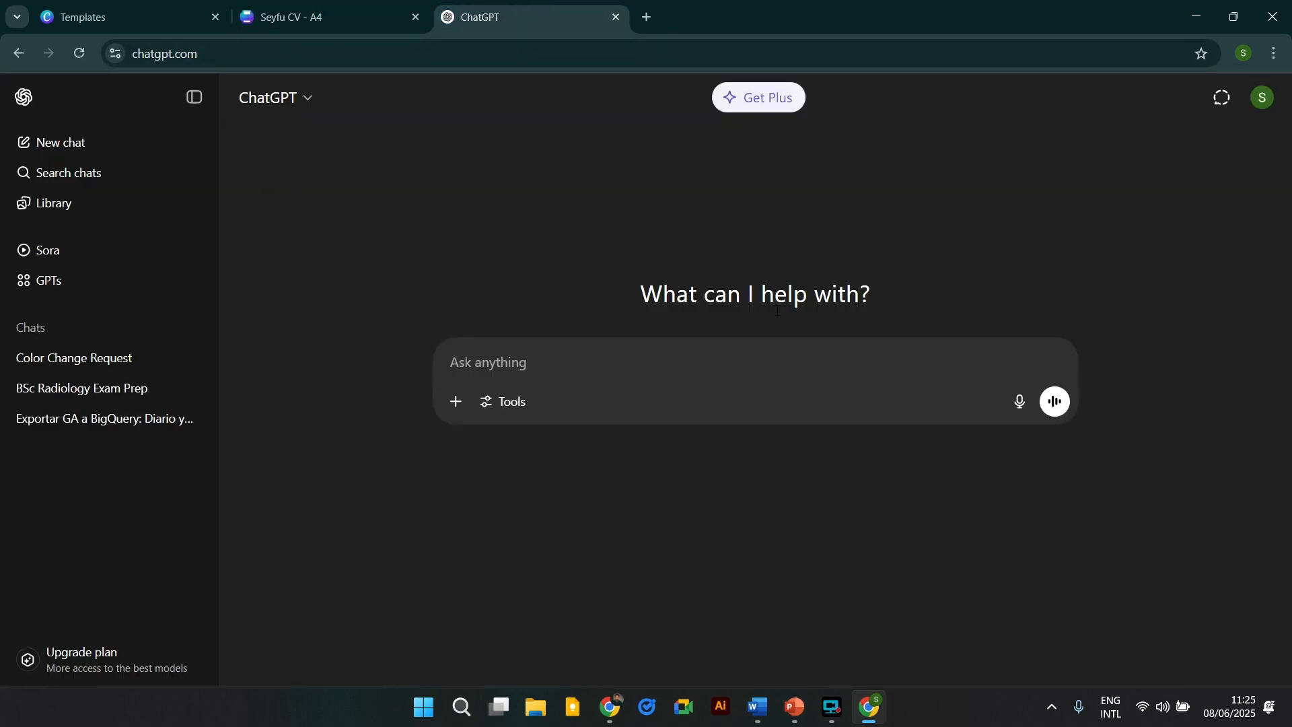
pyautogui.click(479, 364)
pyautogui.hotkey('ctrl', 'v')
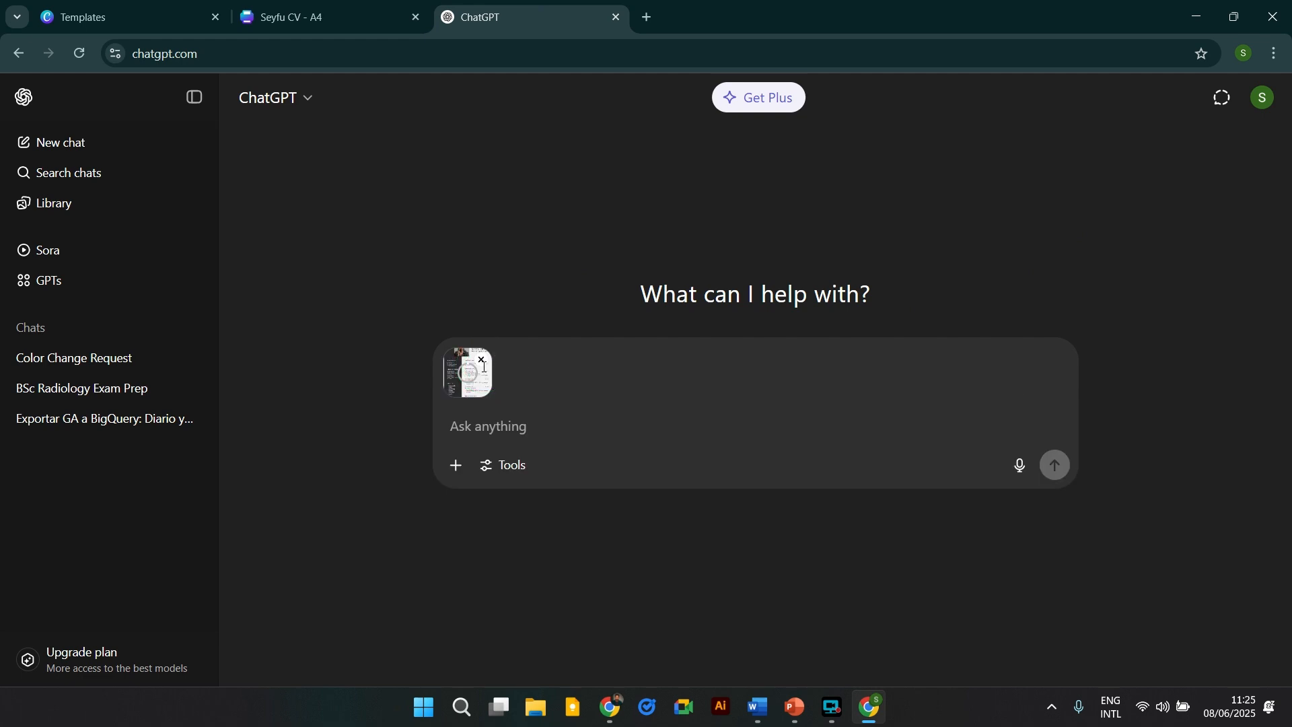
# Ask ChatGPT to remake the CV for a web developer and scroll its reply.
pyautogui.click(460, 422)
pyautogui.write('gi')
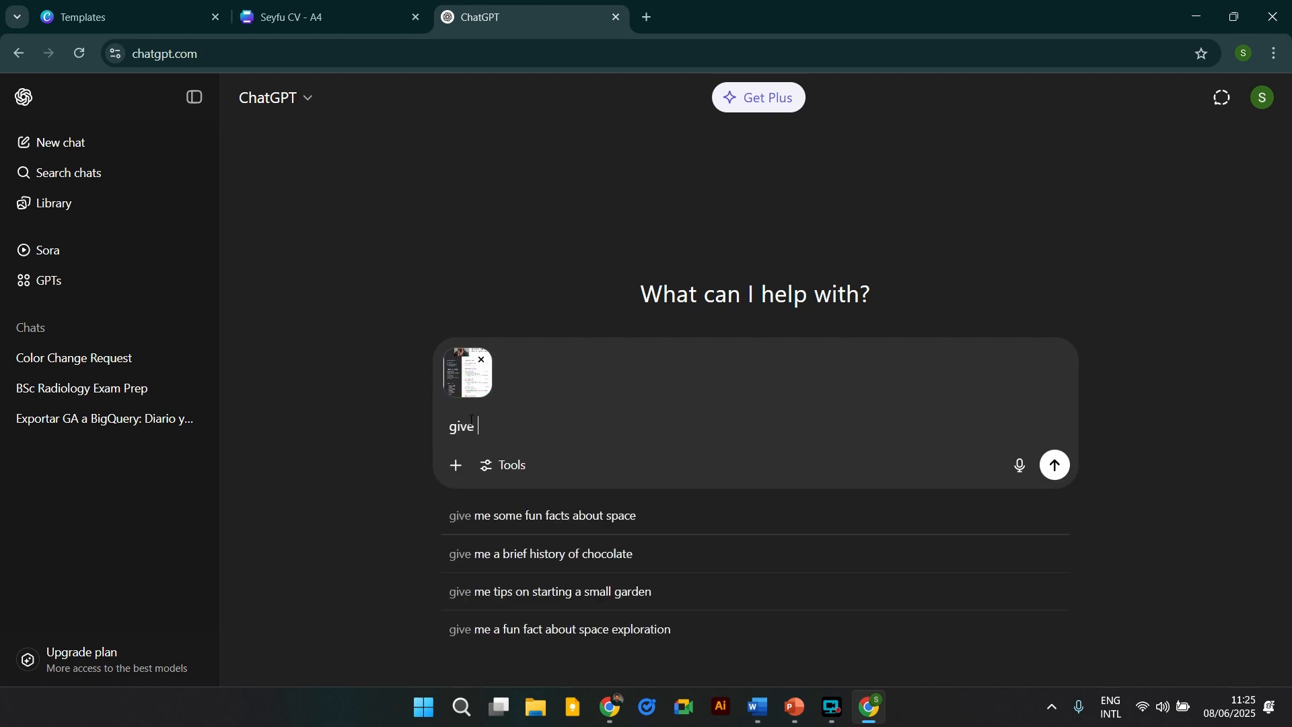
pyautogui.write('ve')
pyautogui.press('BackSpace')
pyautogui.press('BackSpace')
pyautogui.press('BackSpace')
pyautogui.press('BackSpace')
pyautogui.write('re make this cv for Web develop')
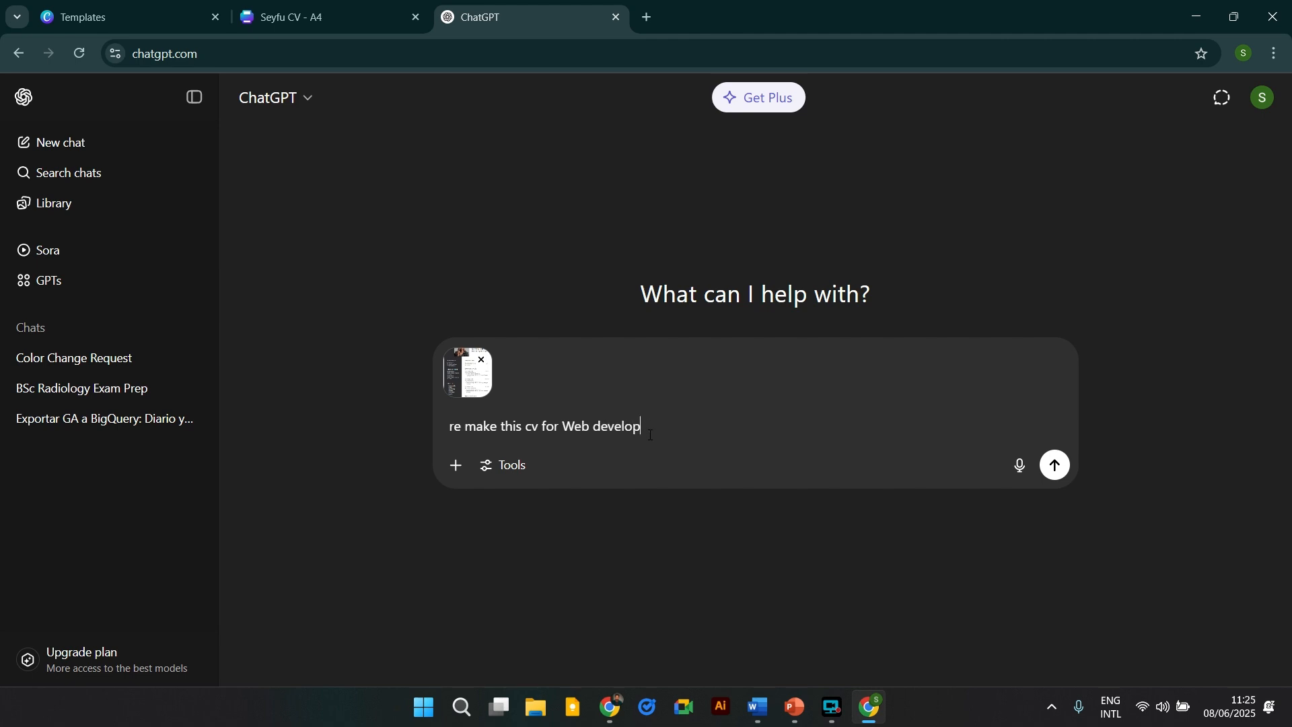
pyautogui.press('Return')
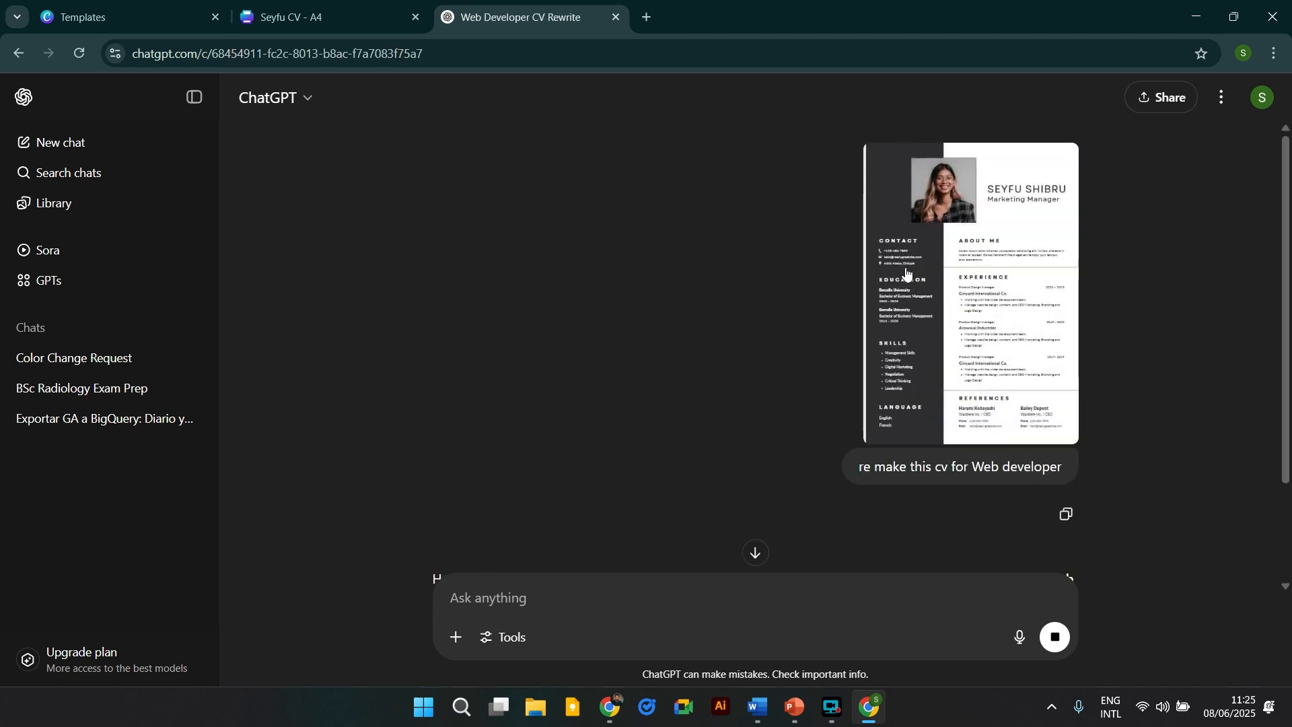
pyautogui.scroll(-5, 931, 348)
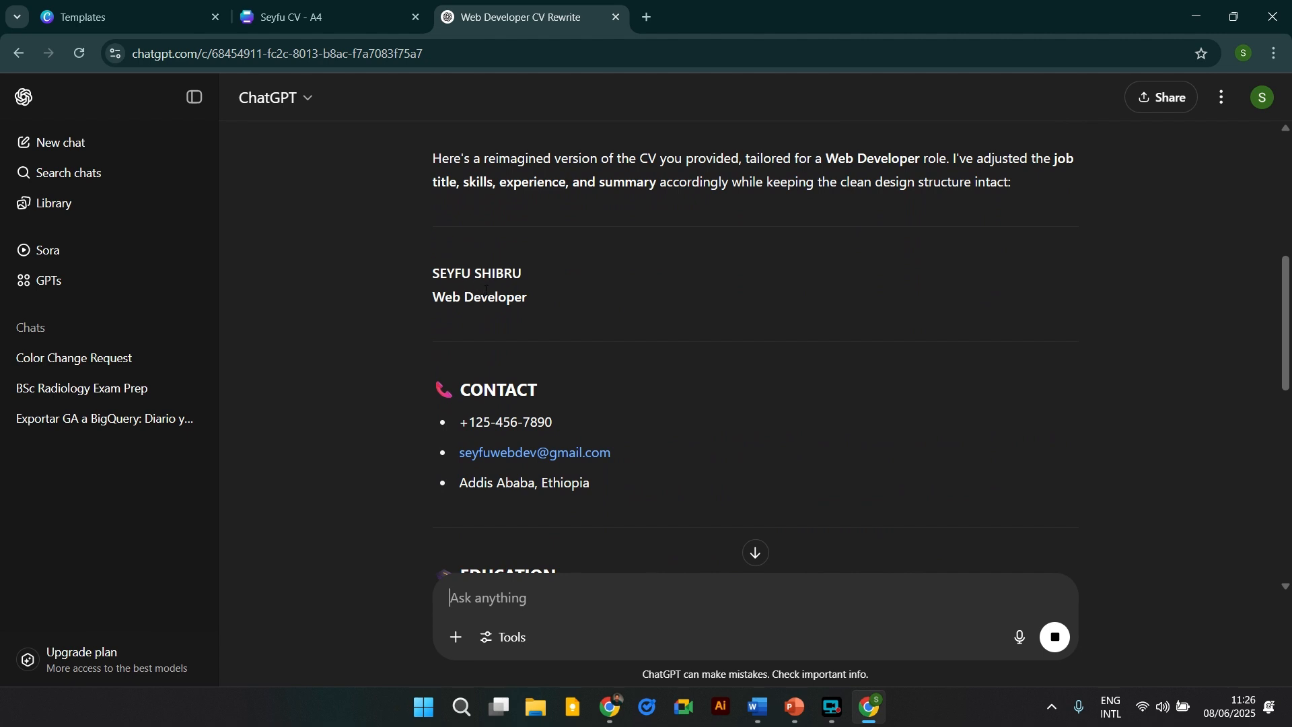
pyautogui.scroll(-1, 484, 276)
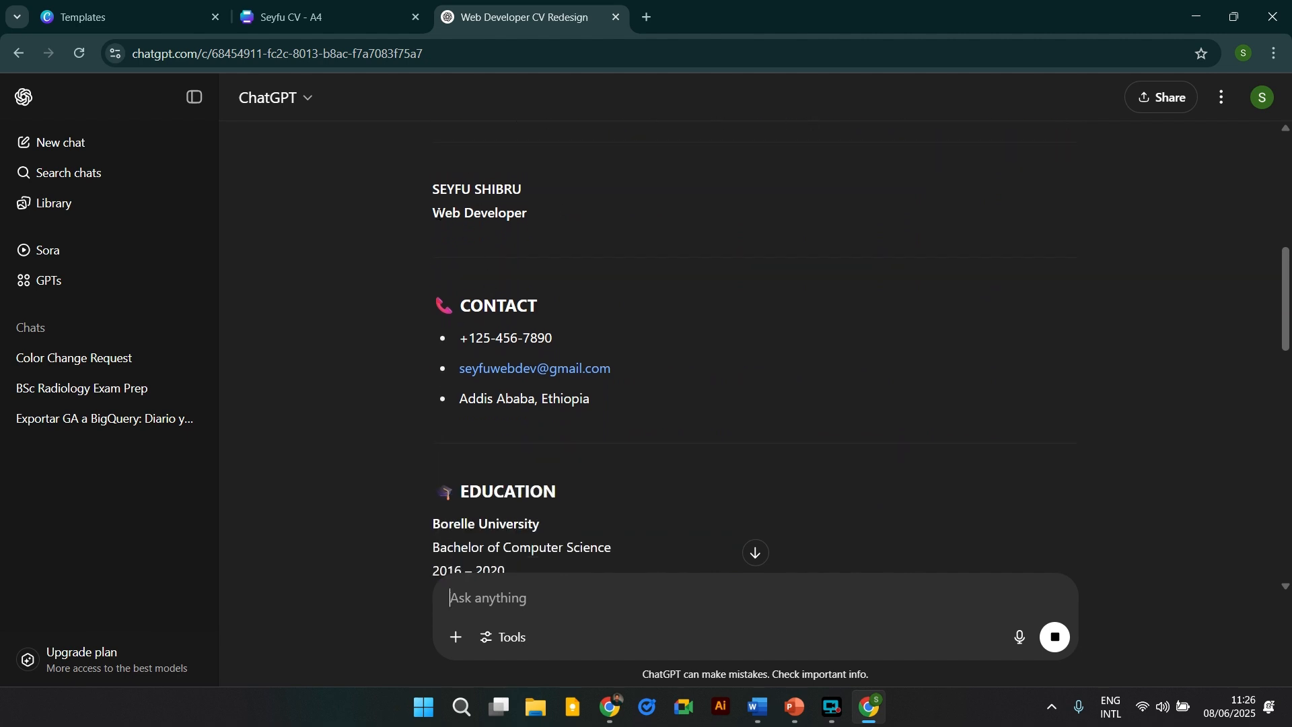
# Replace the 'Marketing Manager' job title with 'Web Developer' copied from ChatGPT.
pyautogui.moveTo(433, 213); pyautogui.dragTo(508, 215)
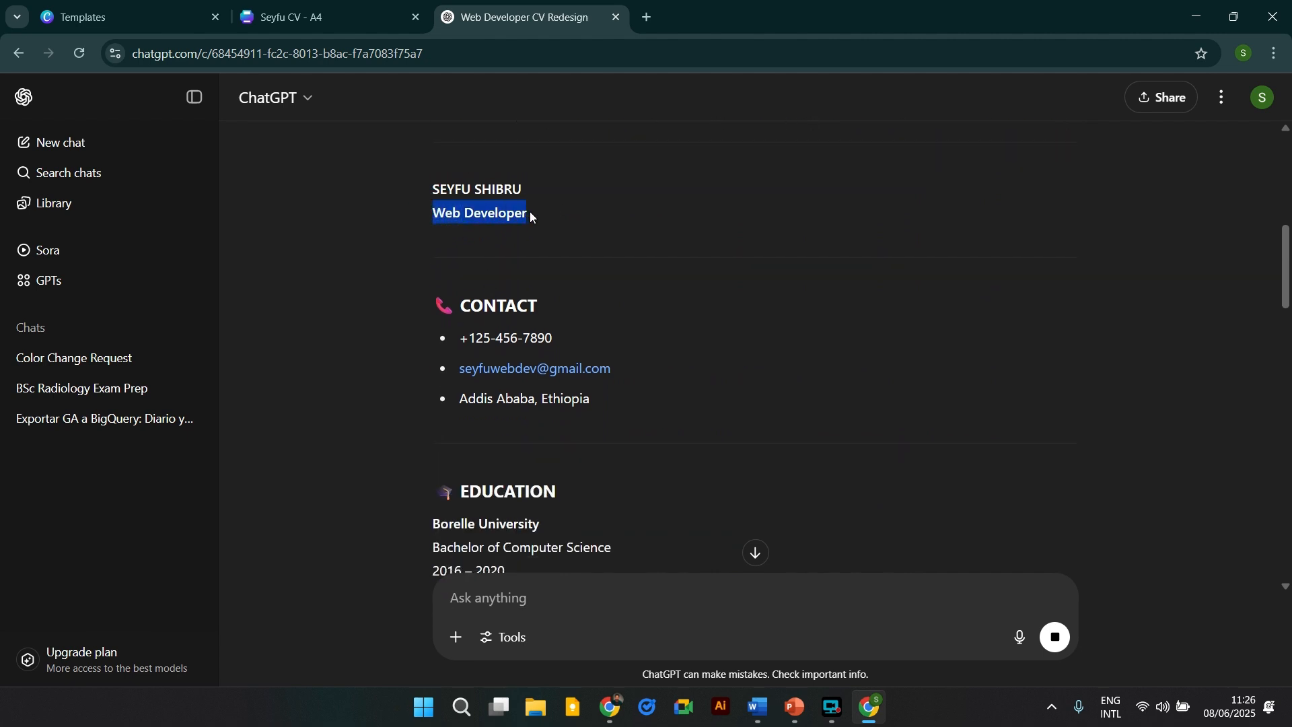
pyautogui.click(367, 9)
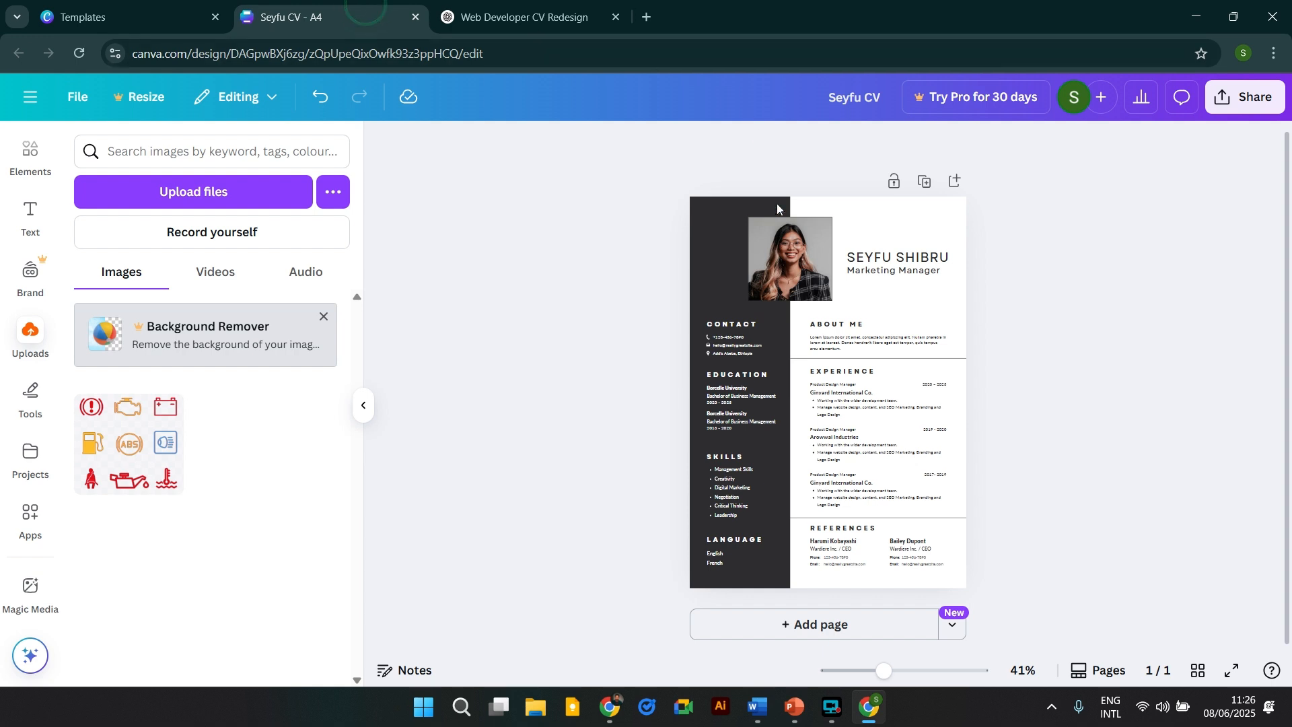
pyautogui.doubleClick(897, 272)
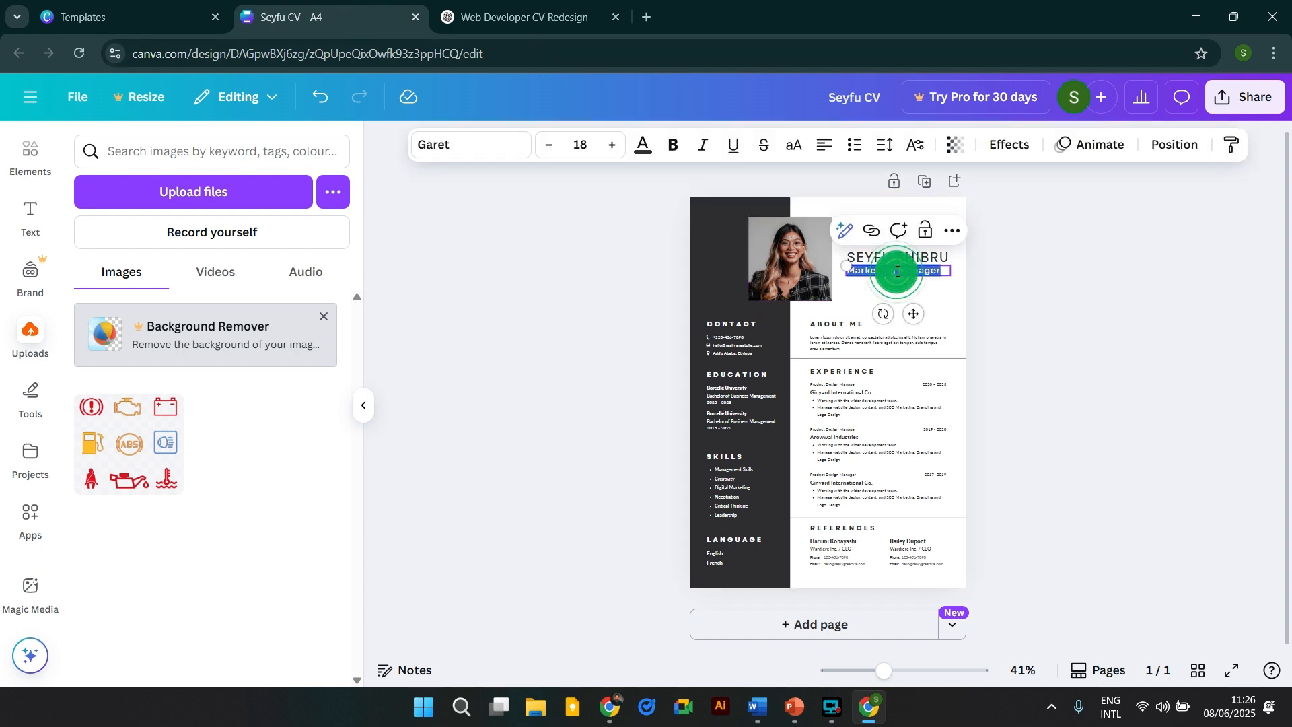
pyautogui.write('Web Developer')
pyautogui.click(1084, 321)
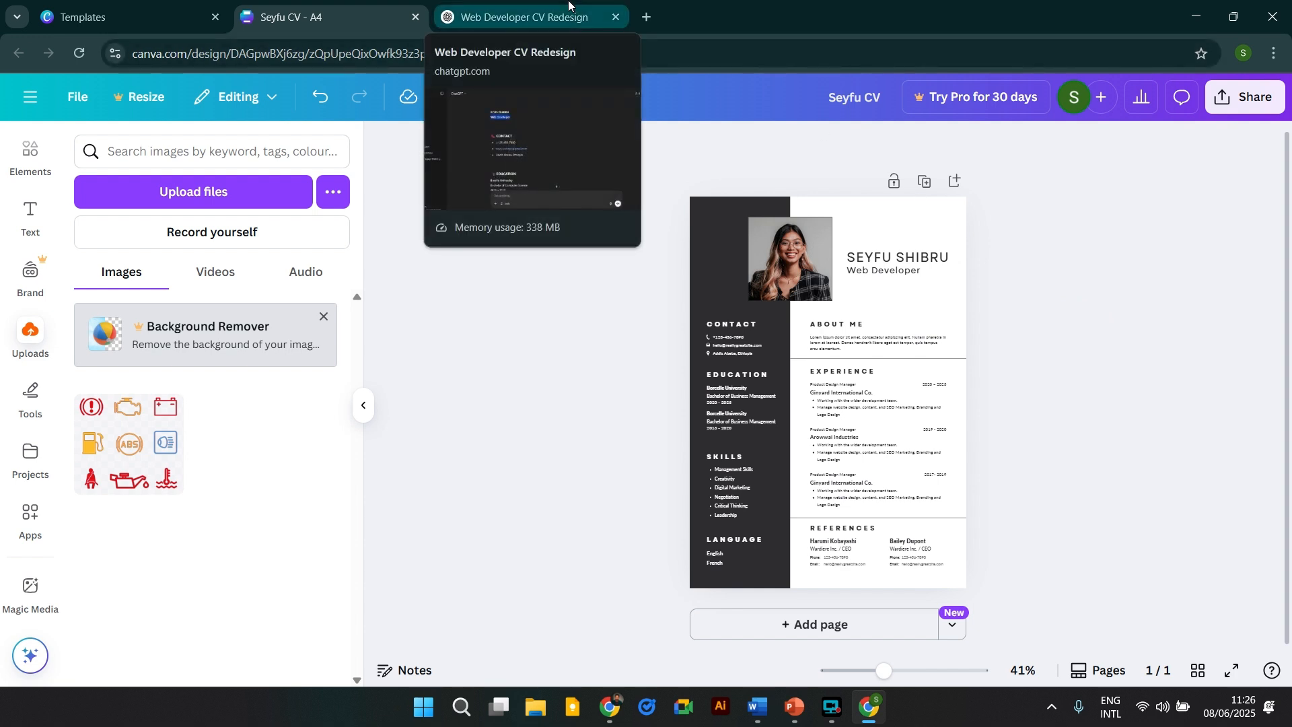
# Scroll through ChatGPT's rewritten CV to review the front-end experience section.
pyautogui.click(501, 4)
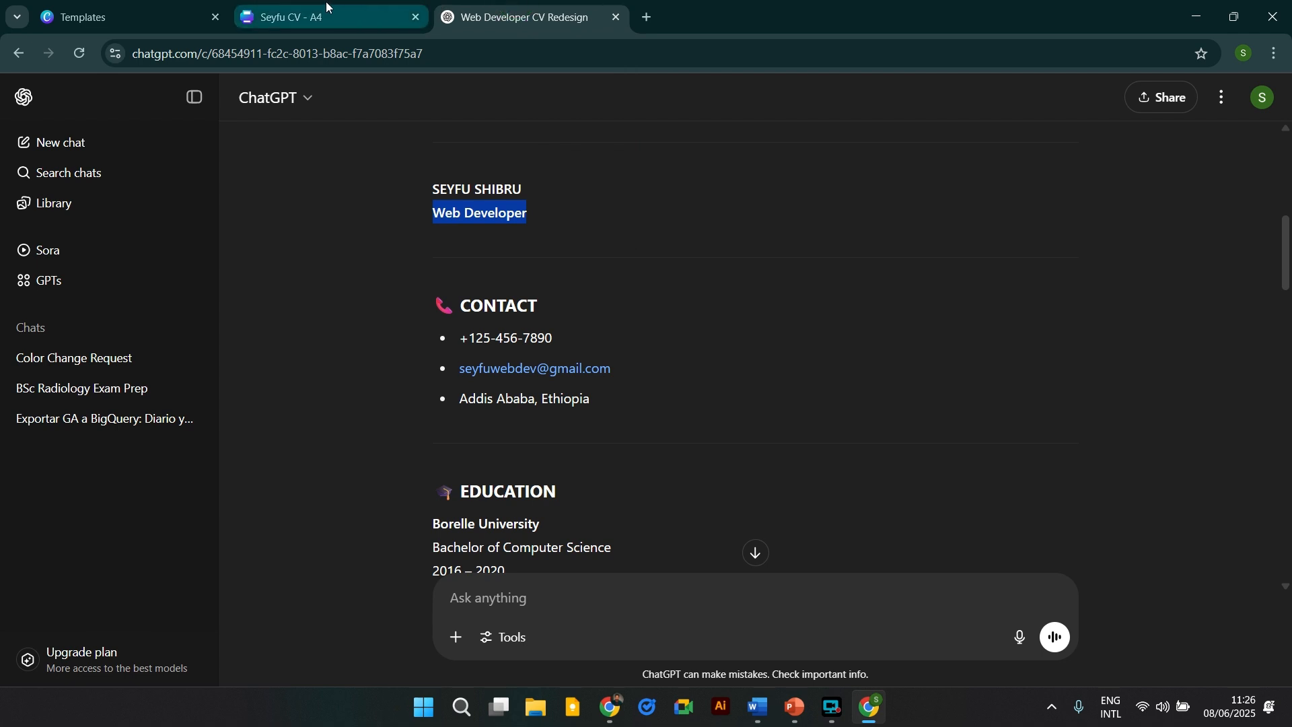
pyautogui.scroll(-3, 449, 258)
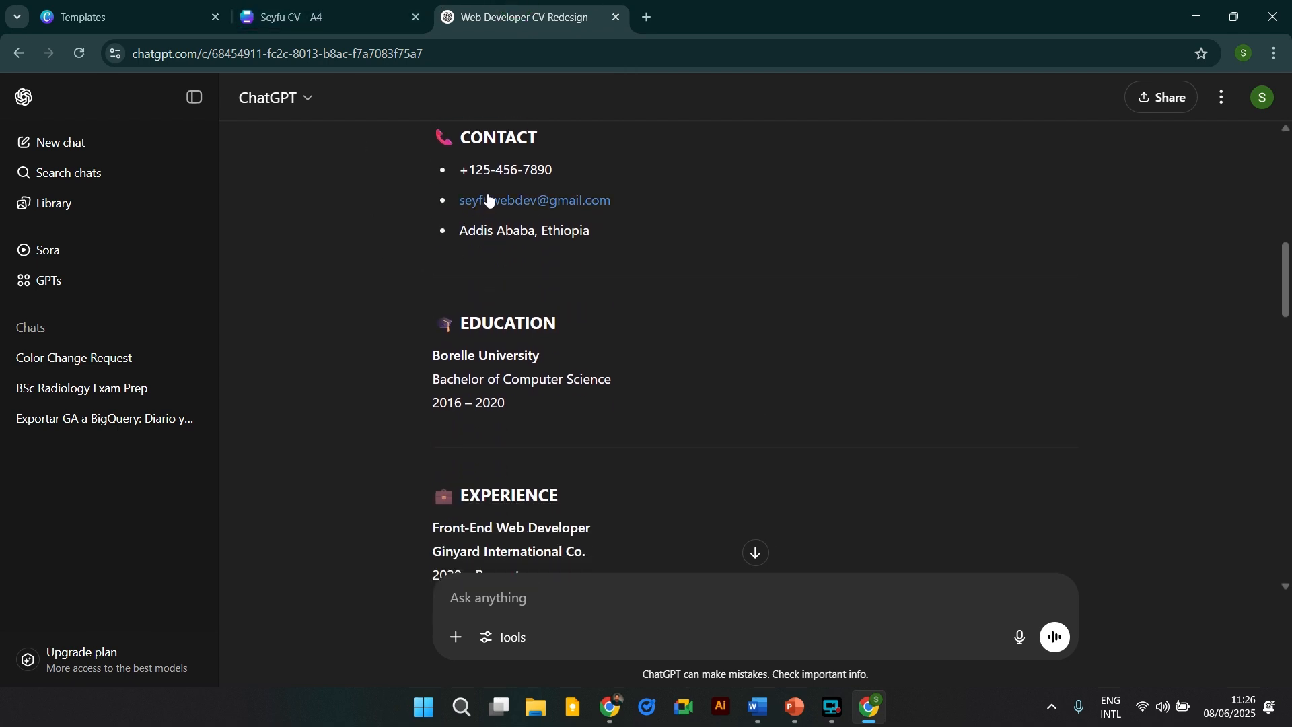
pyautogui.scroll(-1, 493, 223)
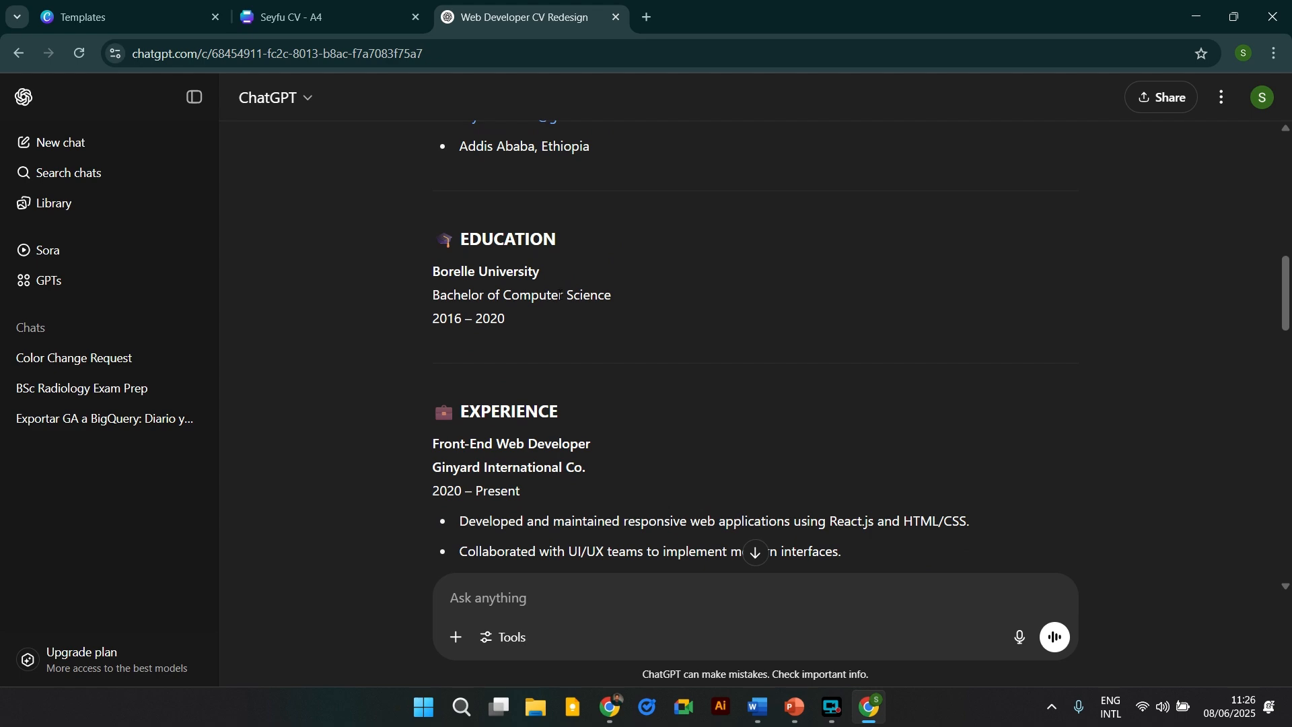
pyautogui.scroll(-2, 567, 310)
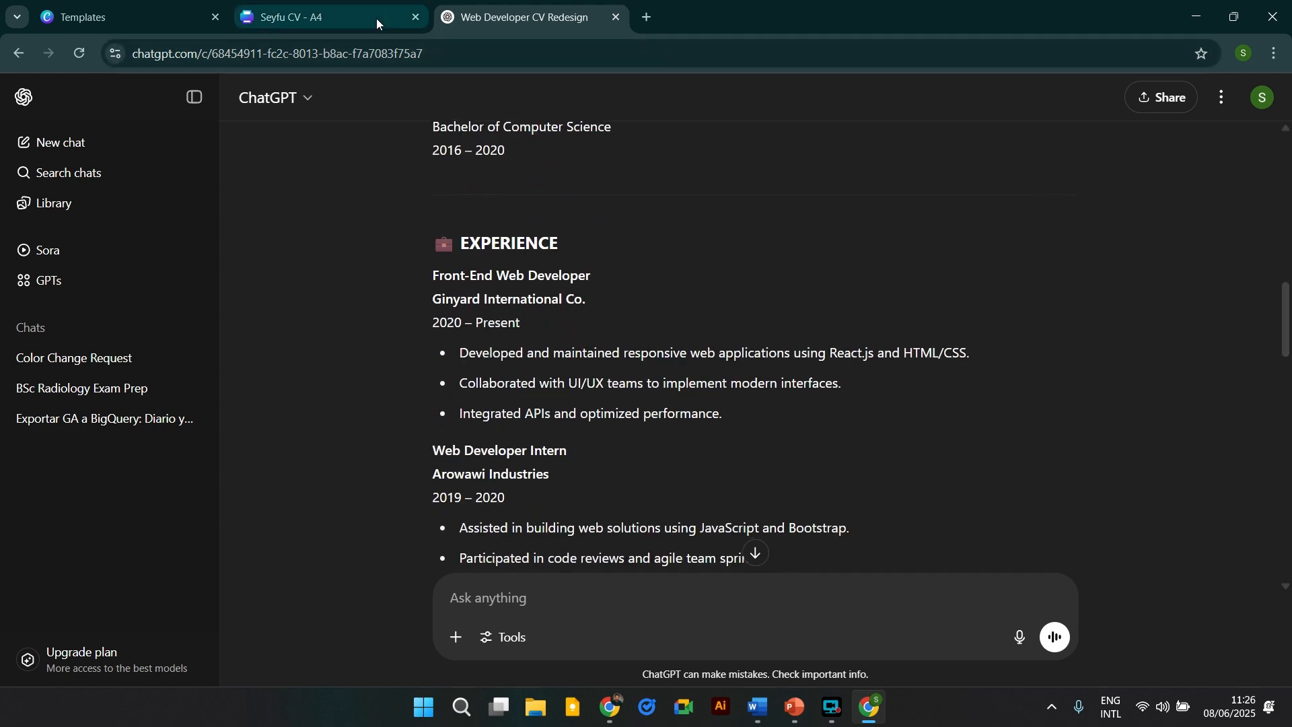
pyautogui.click(330, 18)
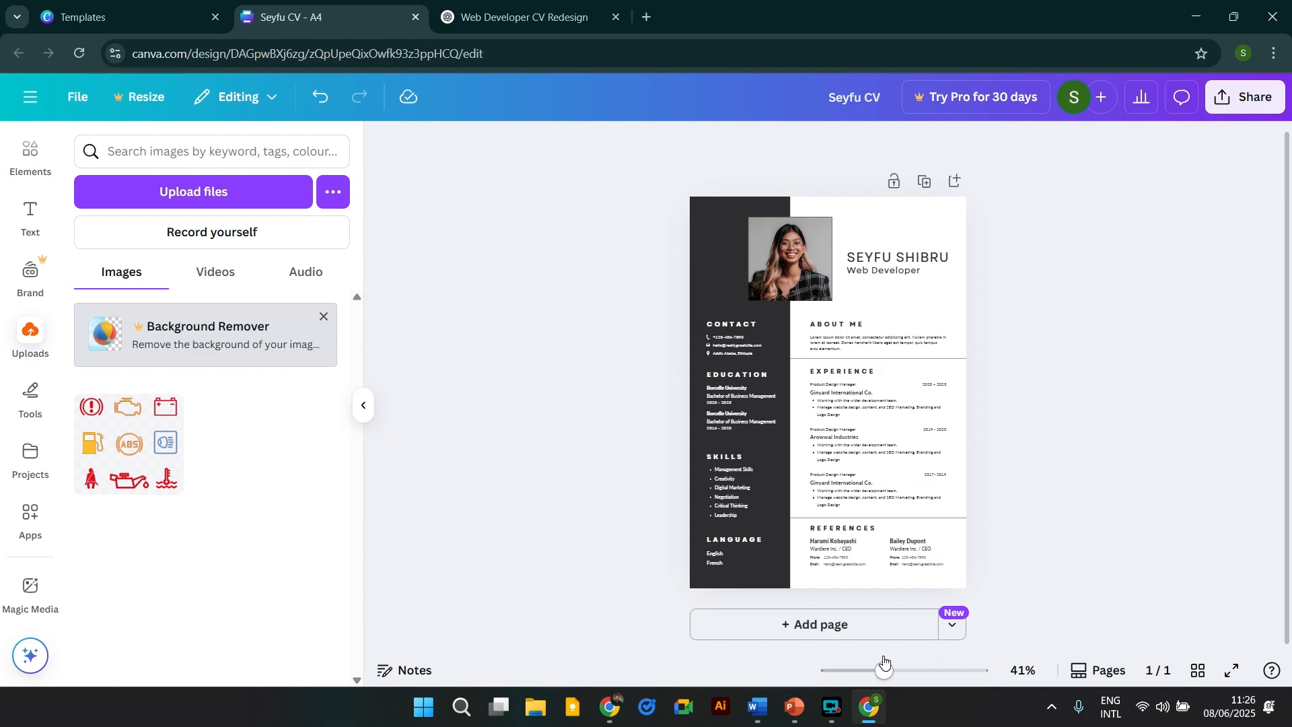
# Zoom to 99% and replace the first Experience bullets with ChatGPT's three Front-End bullets.
pyautogui.moveTo(884, 663); pyautogui.dragTo(917, 667)
pyautogui.scroll(-1, 849, 338)
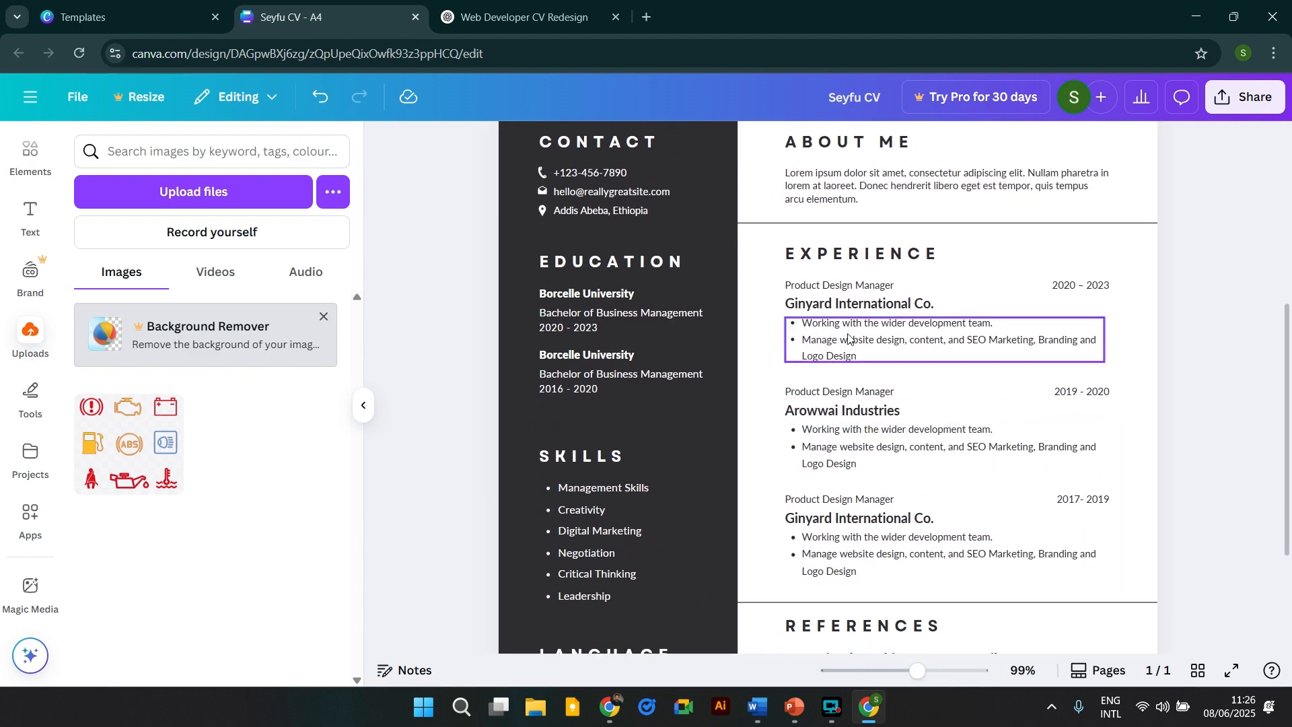
pyautogui.scroll(3, 854, 256)
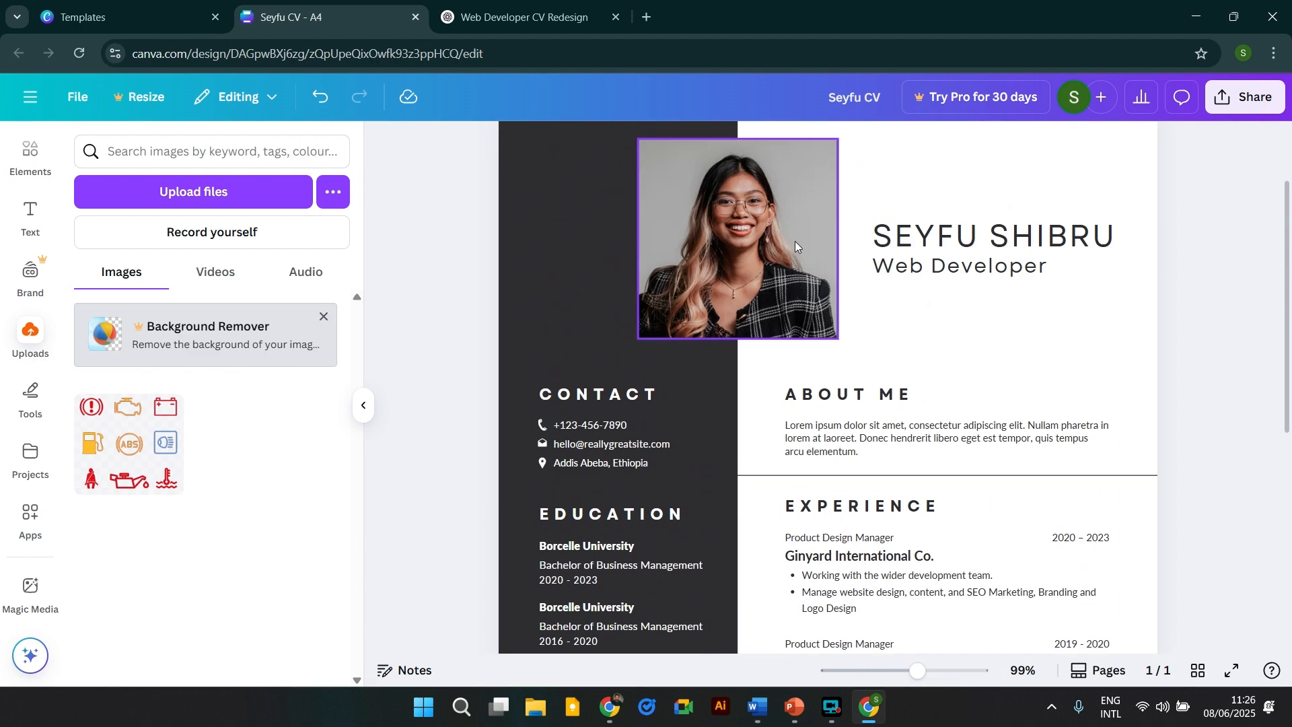
pyautogui.scroll(-3, 795, 242)
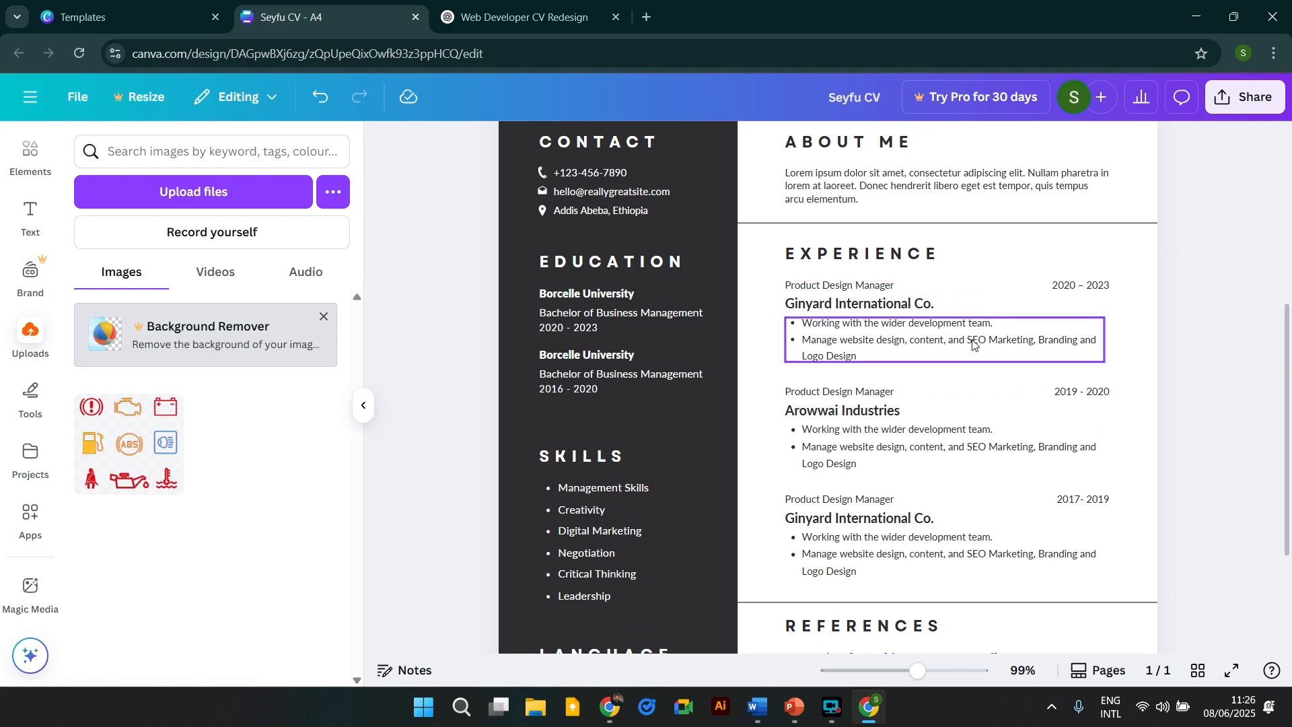
pyautogui.click(525, 17)
pyautogui.scroll(-1, 517, 368)
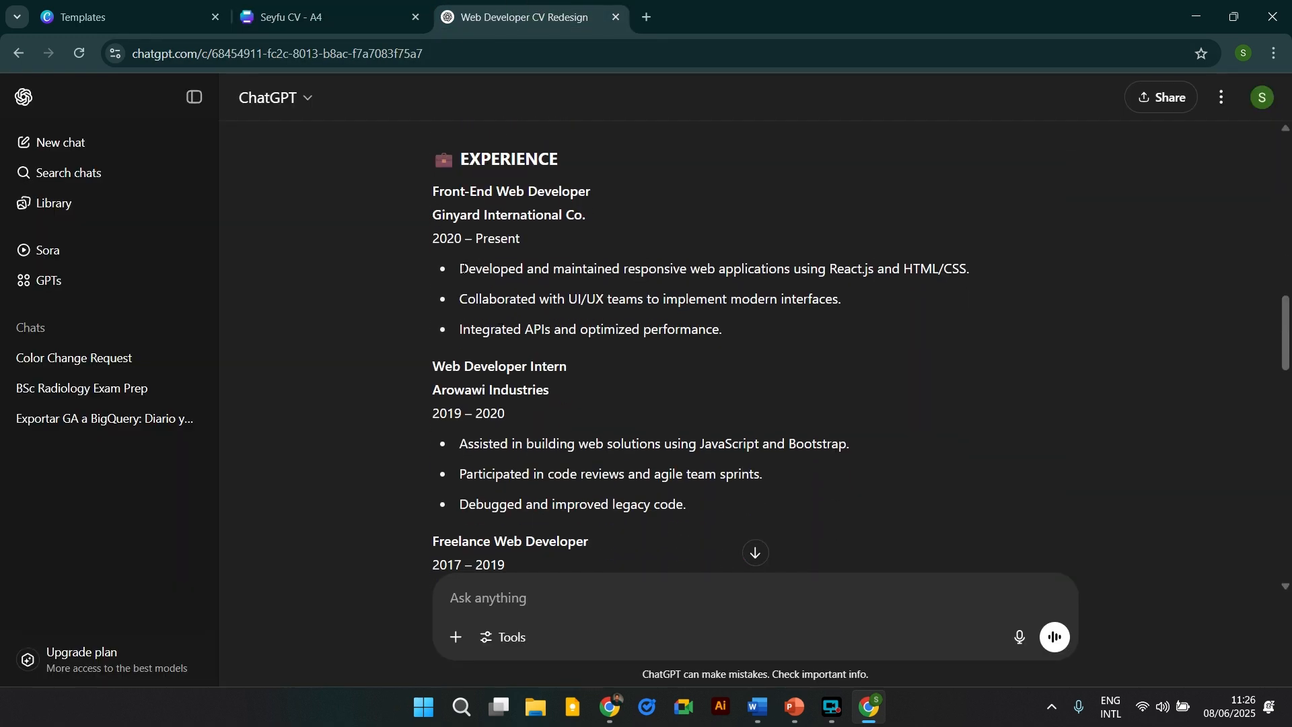
pyautogui.moveTo(460, 269); pyautogui.dragTo(730, 330)
pyautogui.hotkey('ctrl', 'c')
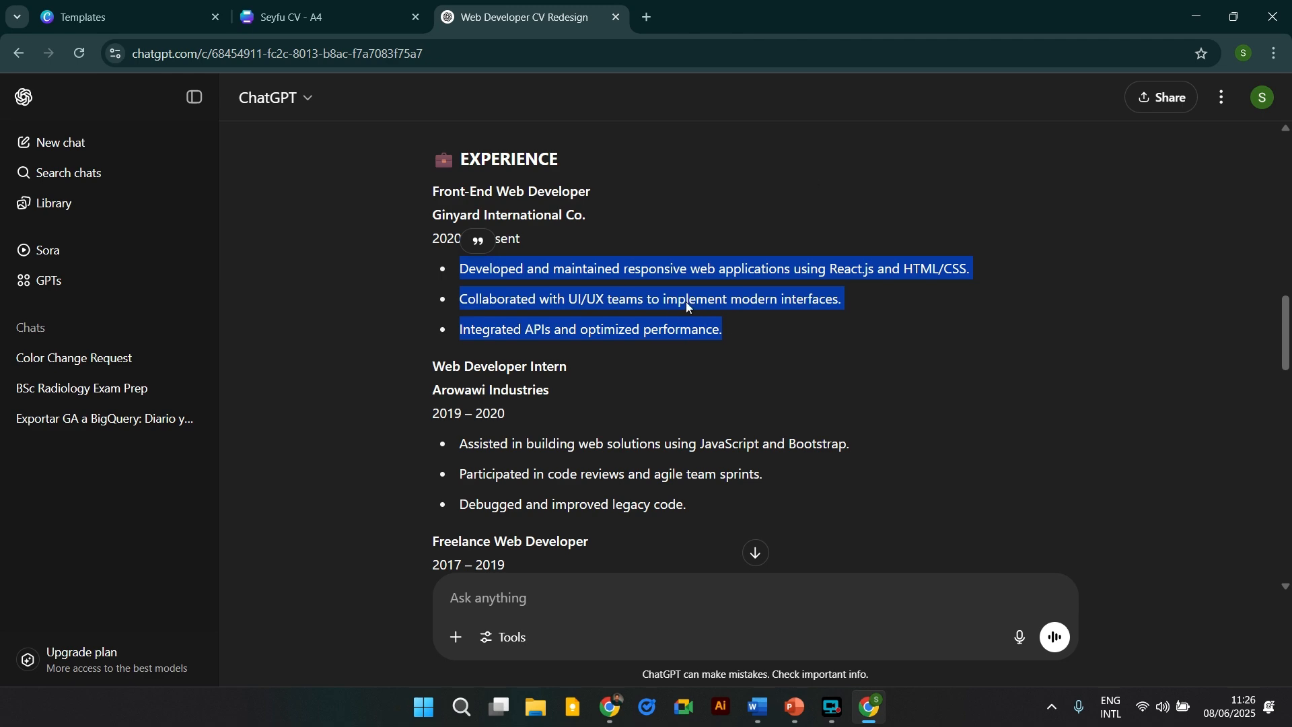
pyautogui.click(374, 12)
pyautogui.tripleClick(926, 339)
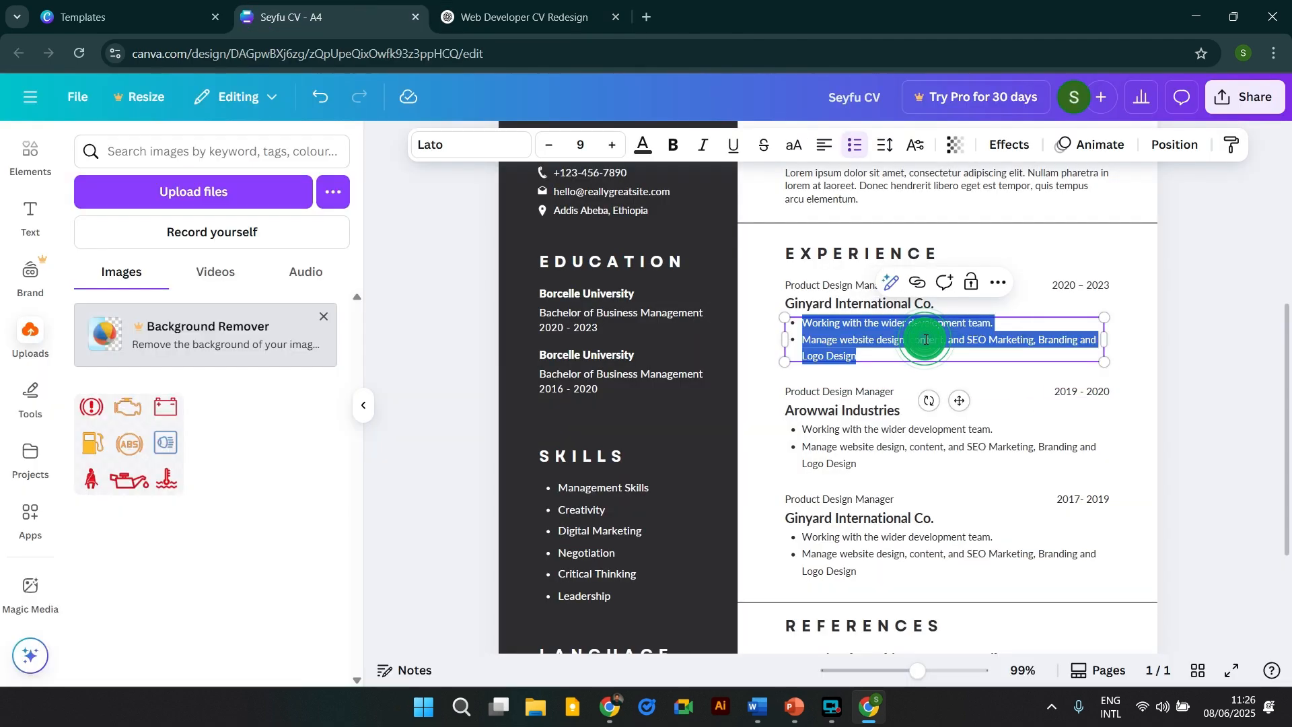
pyautogui.hotkey('ctrl', 'v')
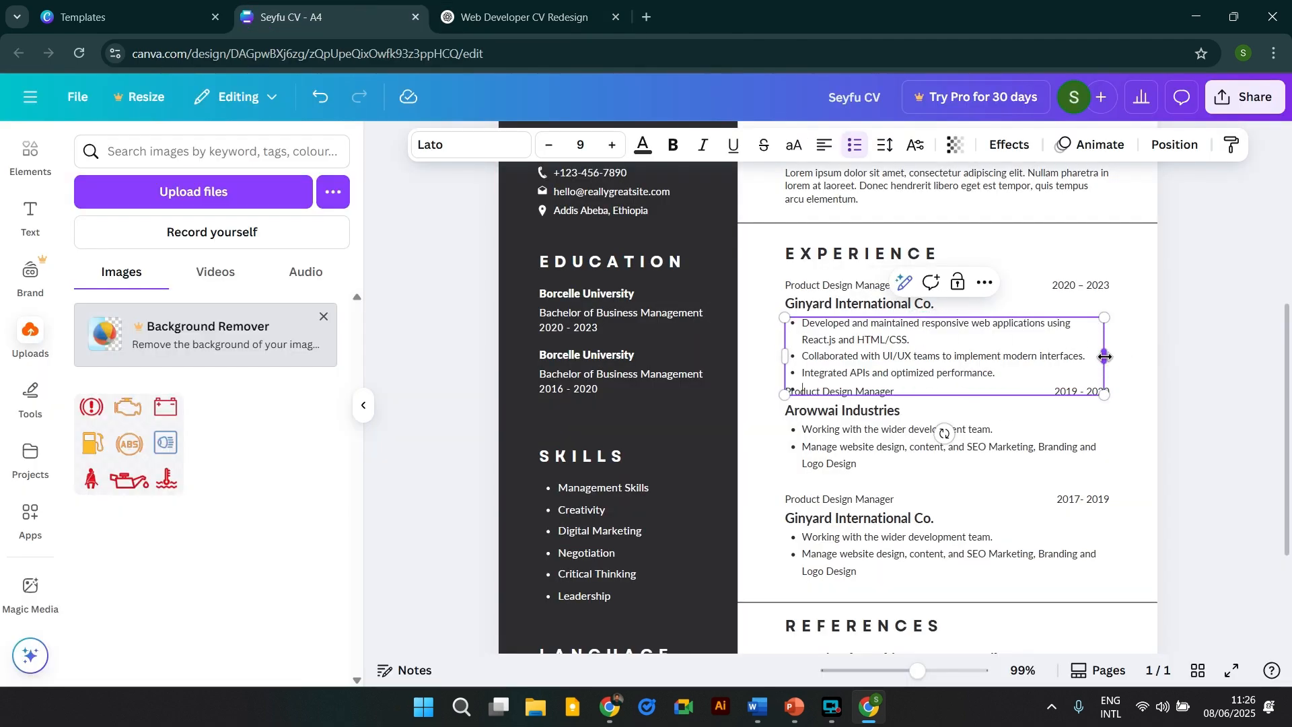
# Widen the first Experience bullet box and shrink its text from 9 to 8.
pyautogui.moveTo(1105, 357); pyautogui.dragTo(1167, 345)
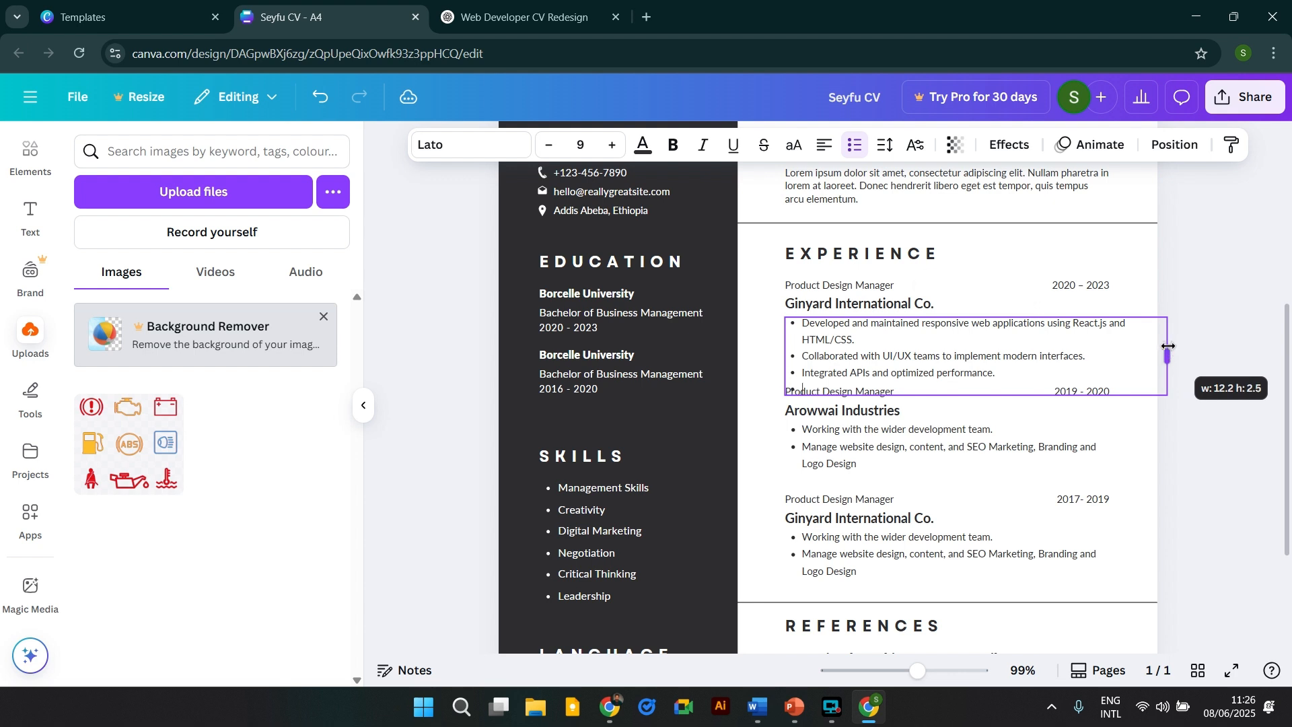
pyautogui.click(1218, 444)
pyautogui.doubleClick(822, 385)
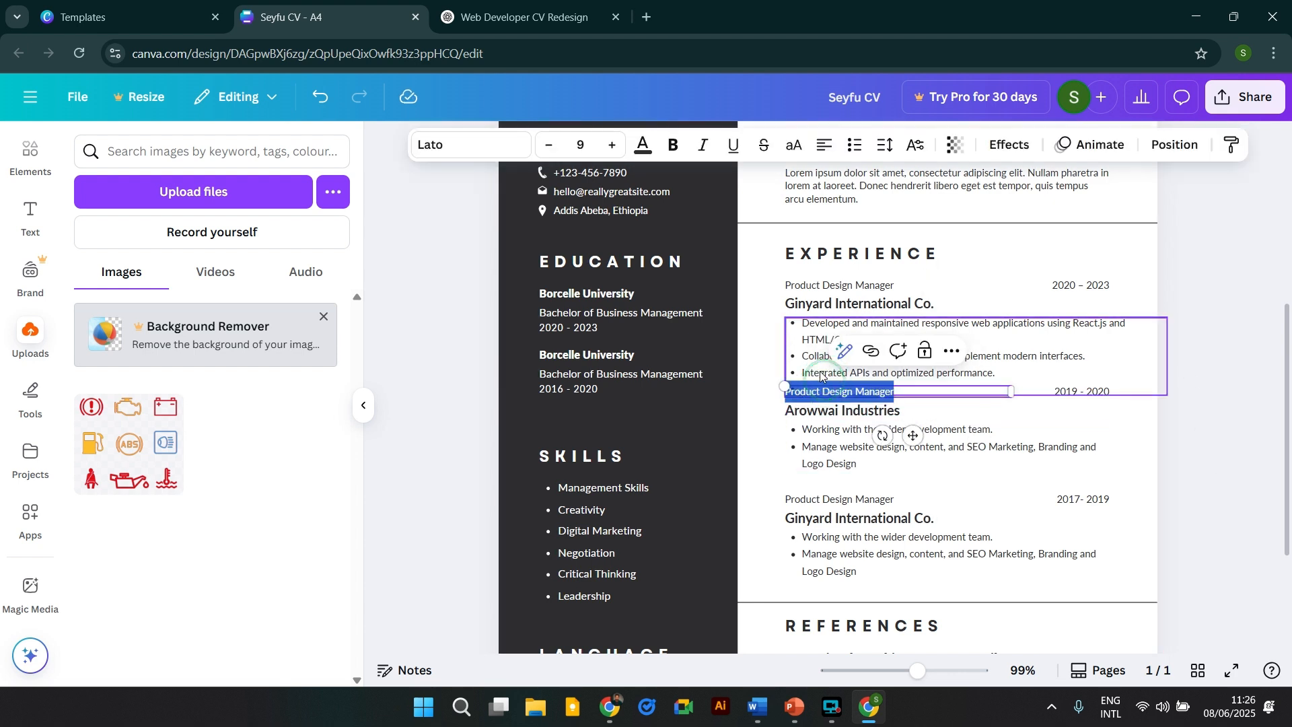
pyautogui.click(822, 376)
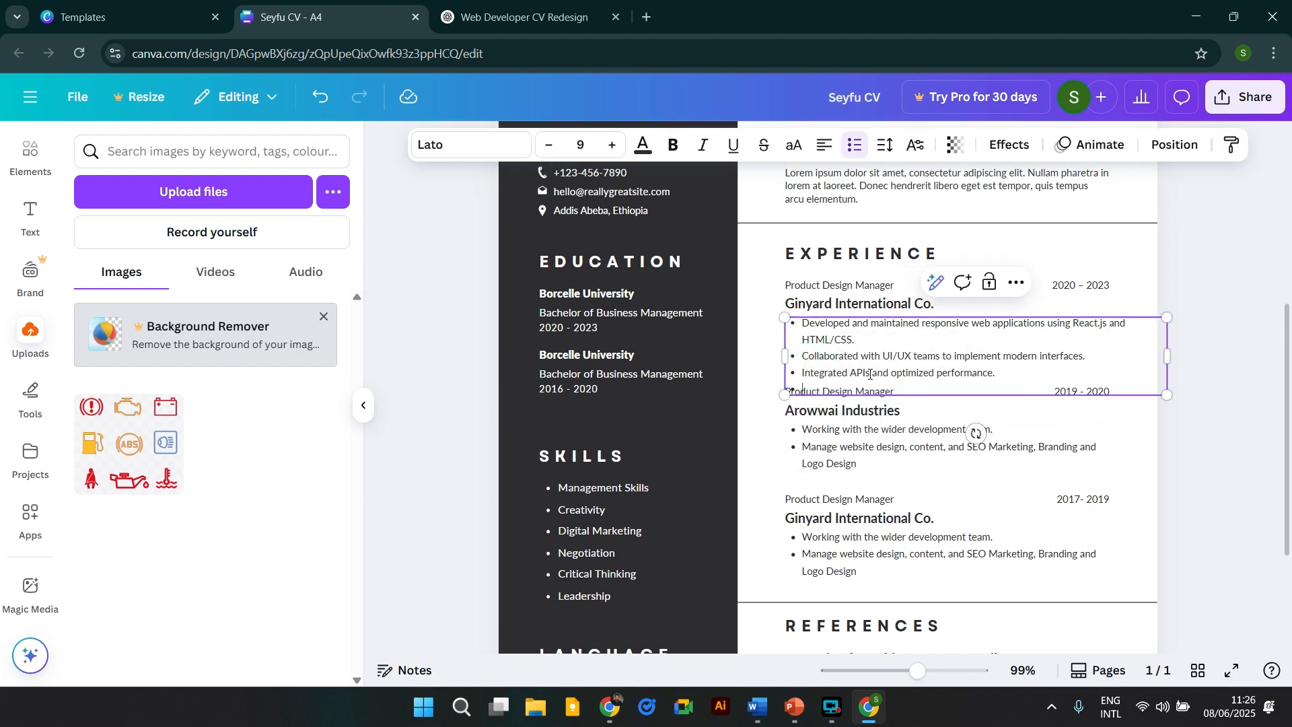
pyautogui.click(1228, 314)
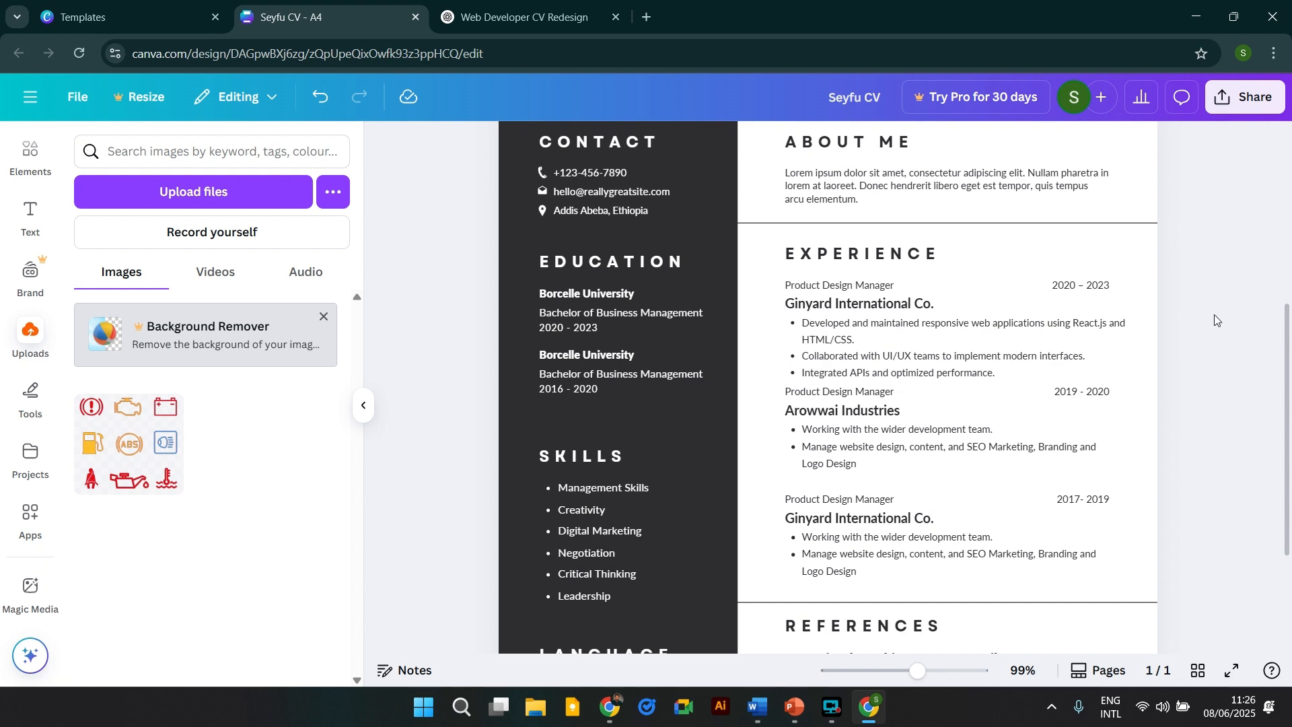
pyautogui.click(975, 349)
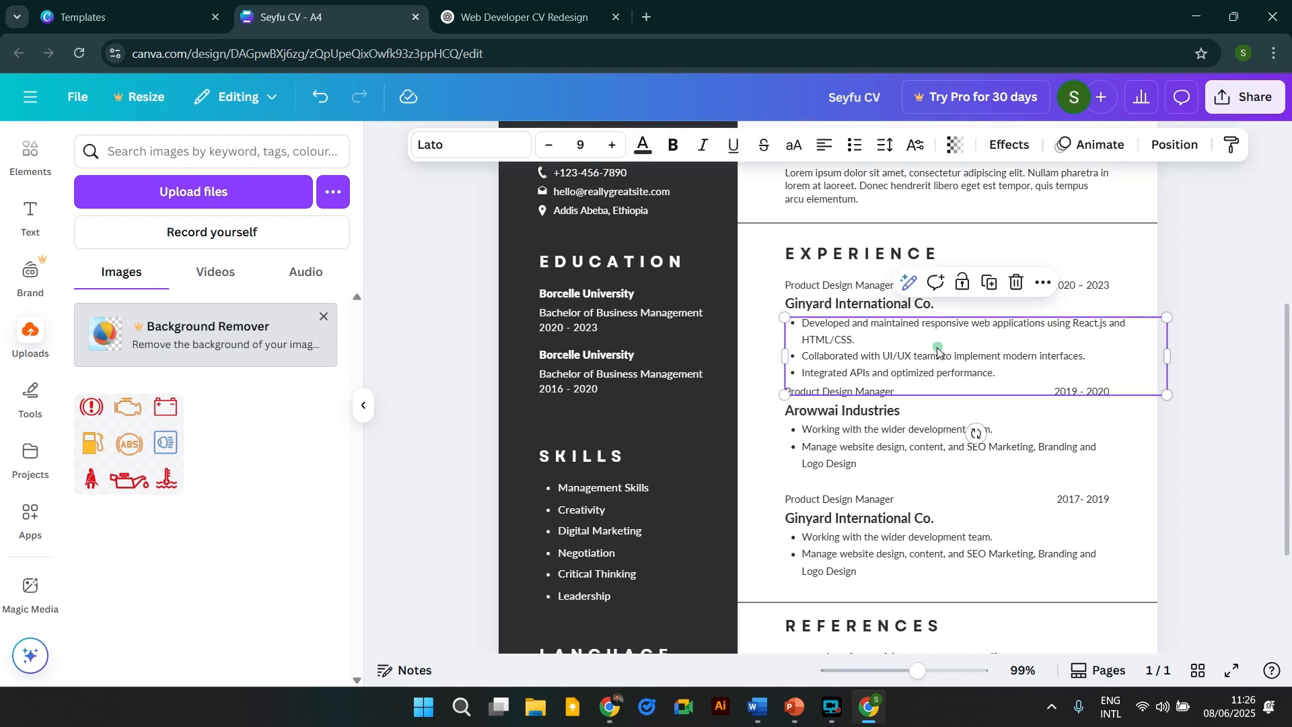
pyautogui.click(549, 148)
pyautogui.click(1229, 393)
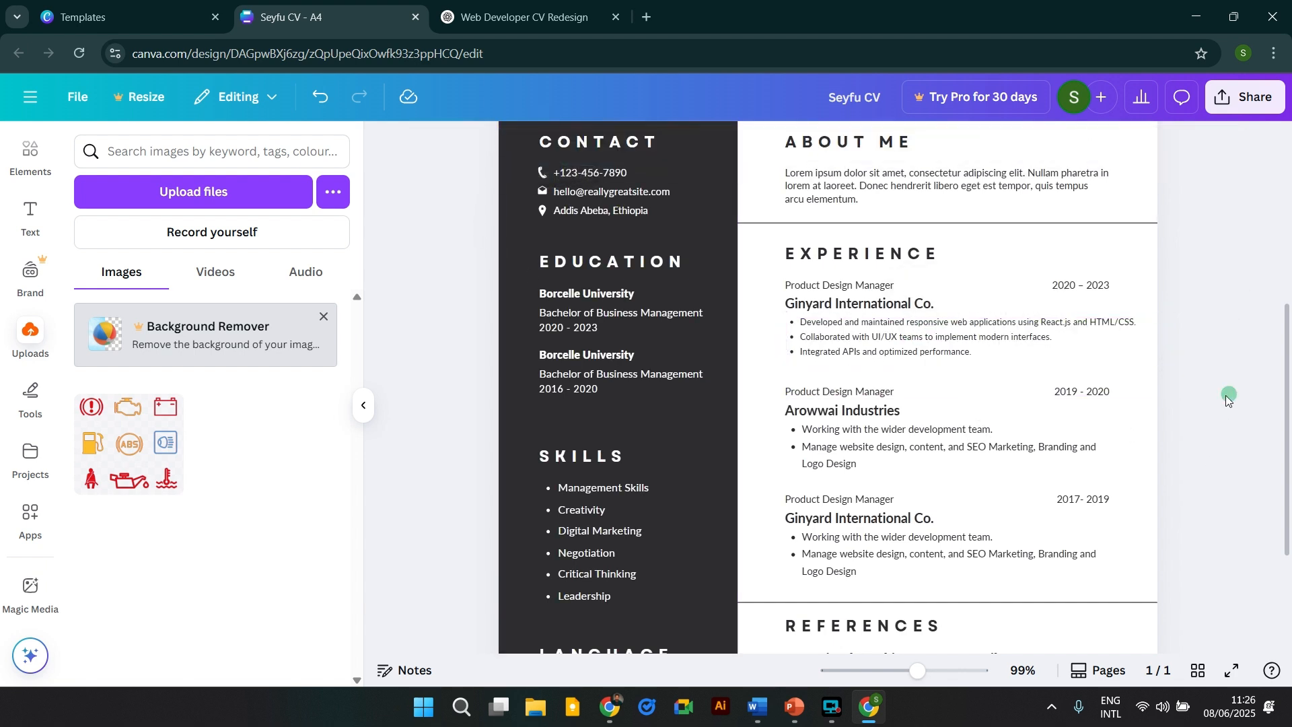
pyautogui.moveTo(977, 350); pyautogui.dragTo(984, 352)
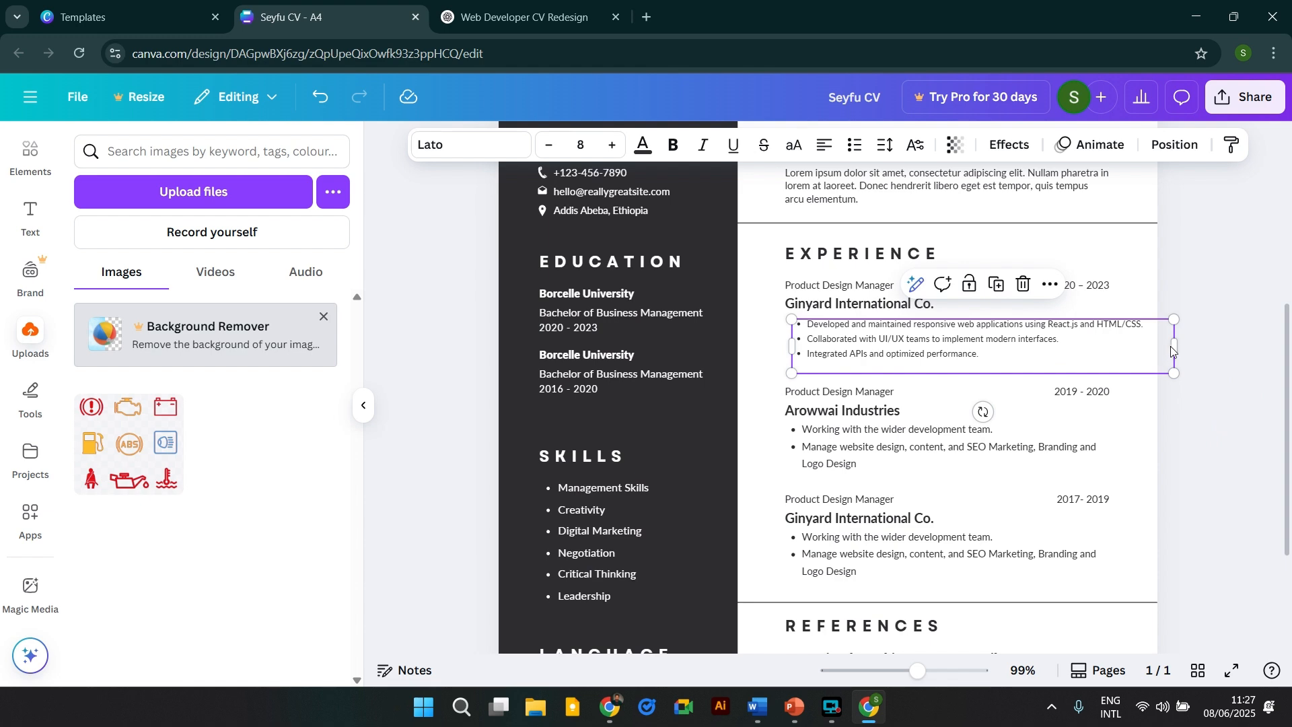
pyautogui.moveTo(1182, 345); pyautogui.dragTo(1168, 346)
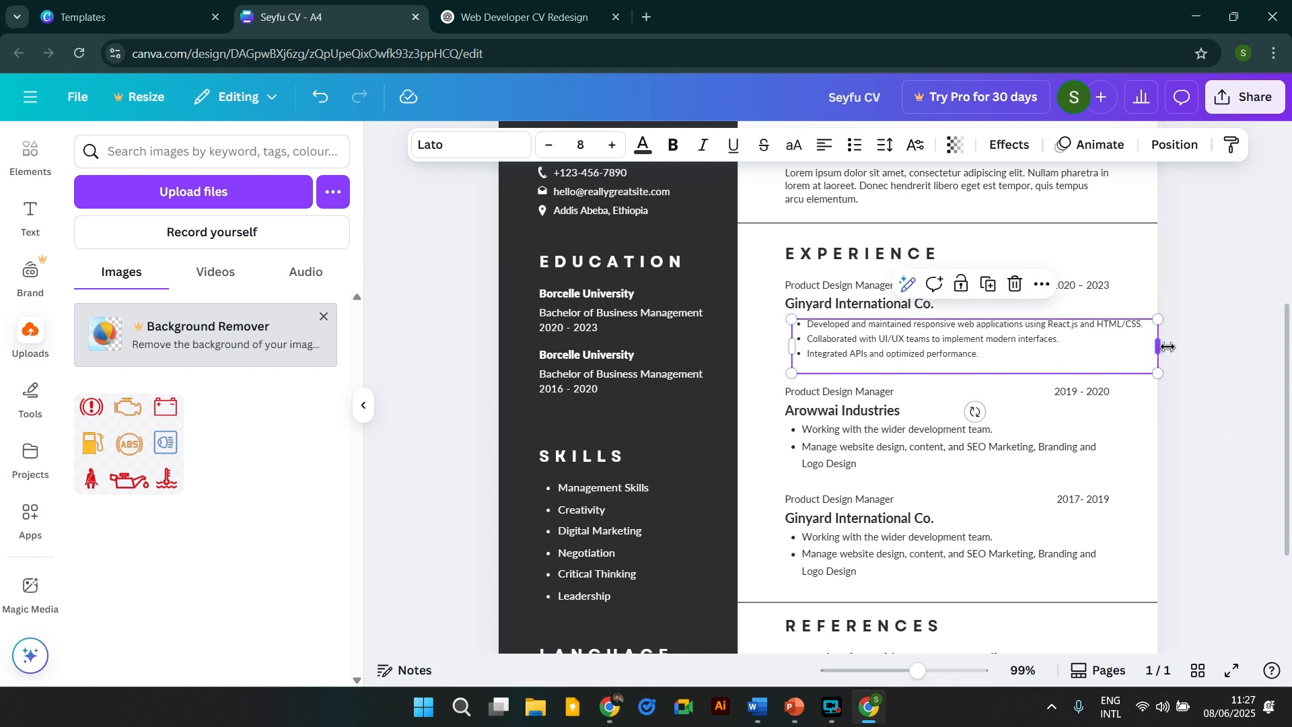
pyautogui.click(1201, 318)
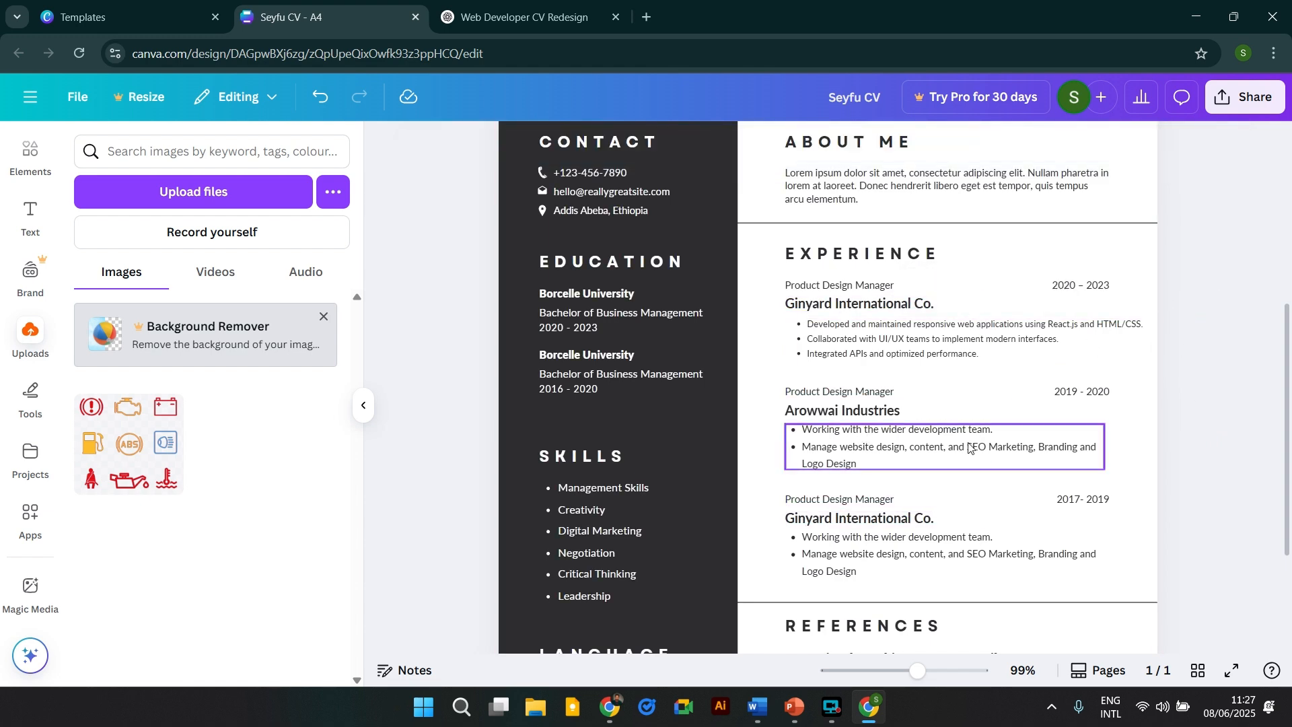
pyautogui.click(521, 17)
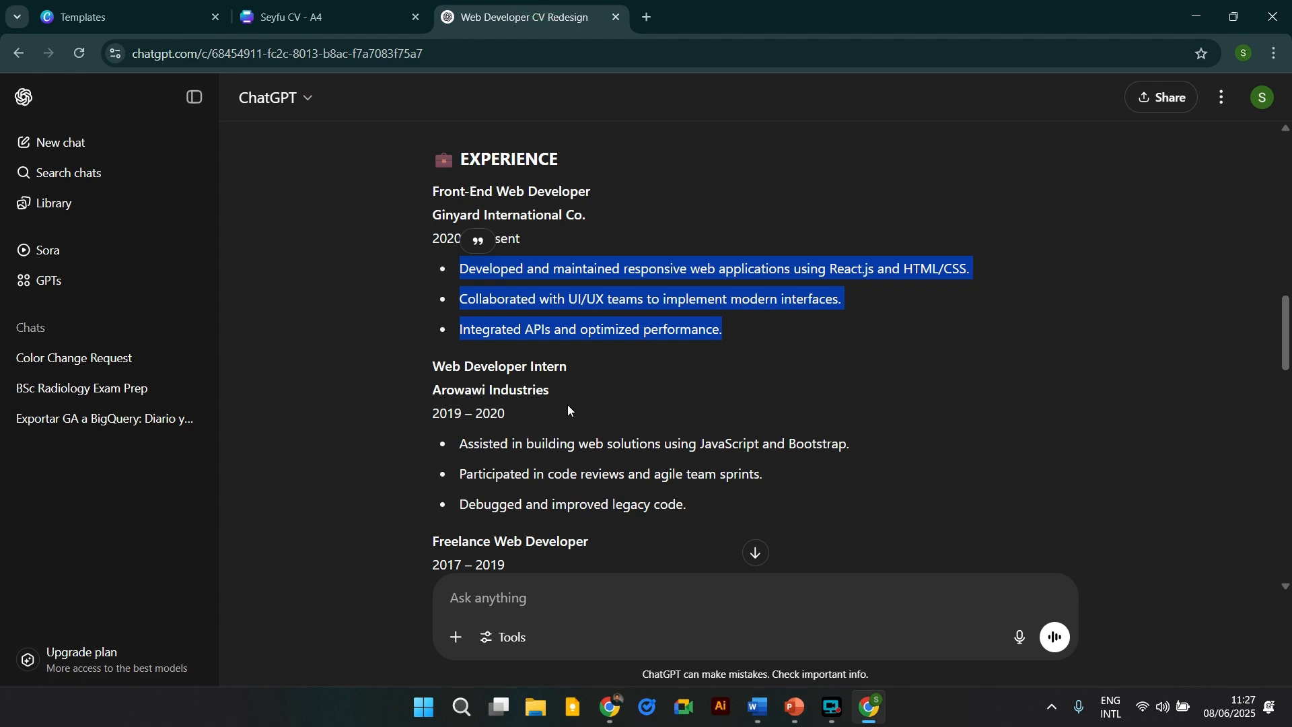
# Replace the Canva Skills list with ChatGPT's eight web-developer skills.
pyautogui.scroll(-3, 483, 390)
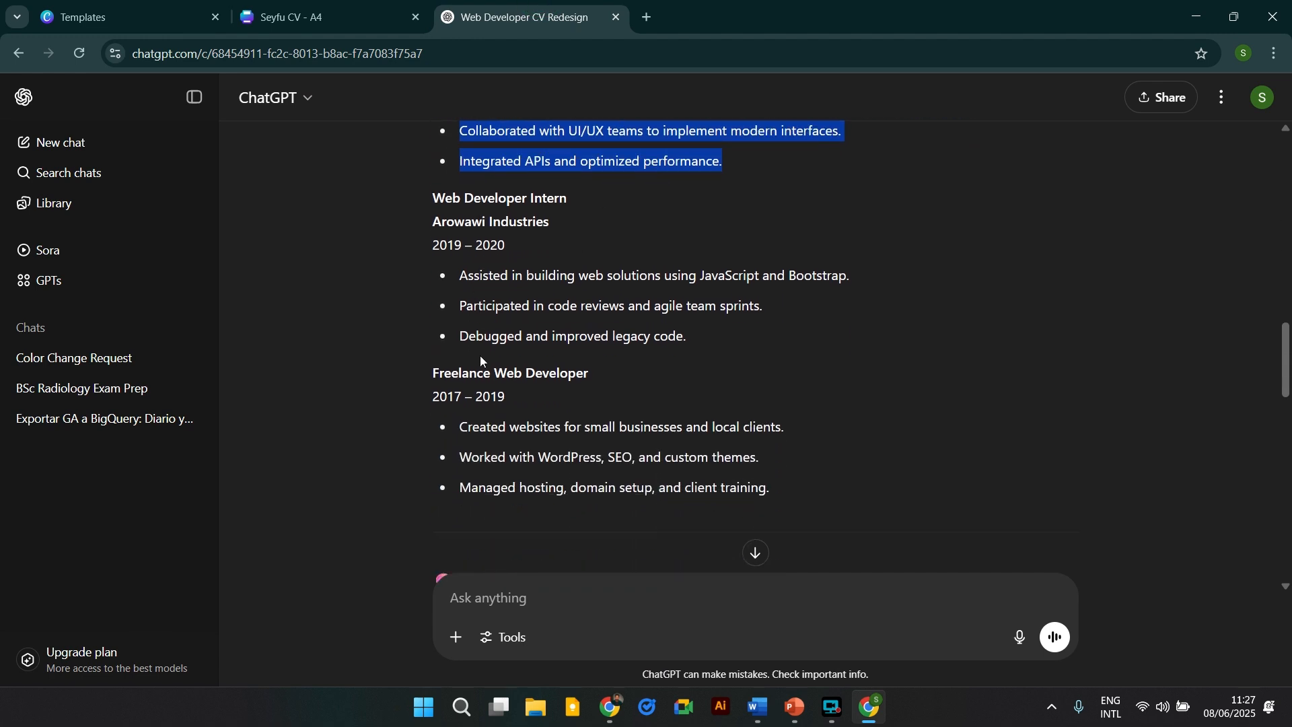
pyautogui.scroll(-5, 510, 238)
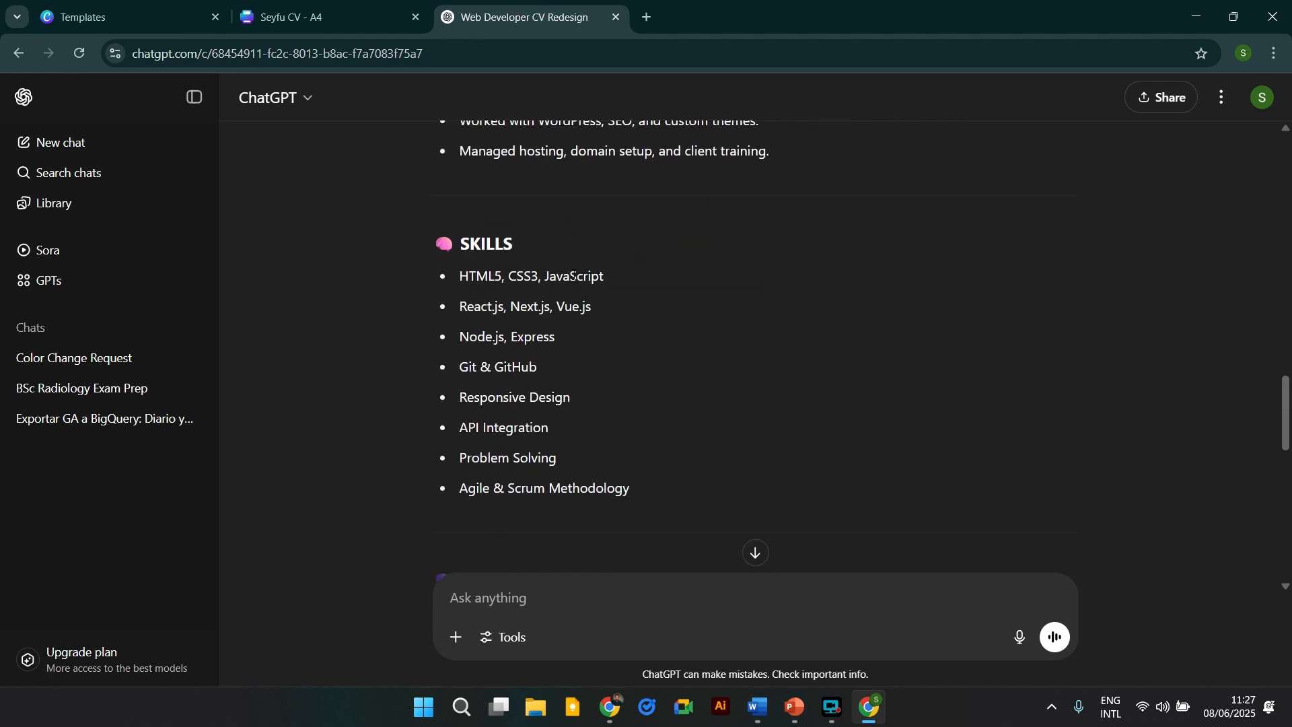
pyautogui.moveTo(464, 280); pyautogui.dragTo(647, 502)
pyautogui.hotkey('ctrl', 'c')
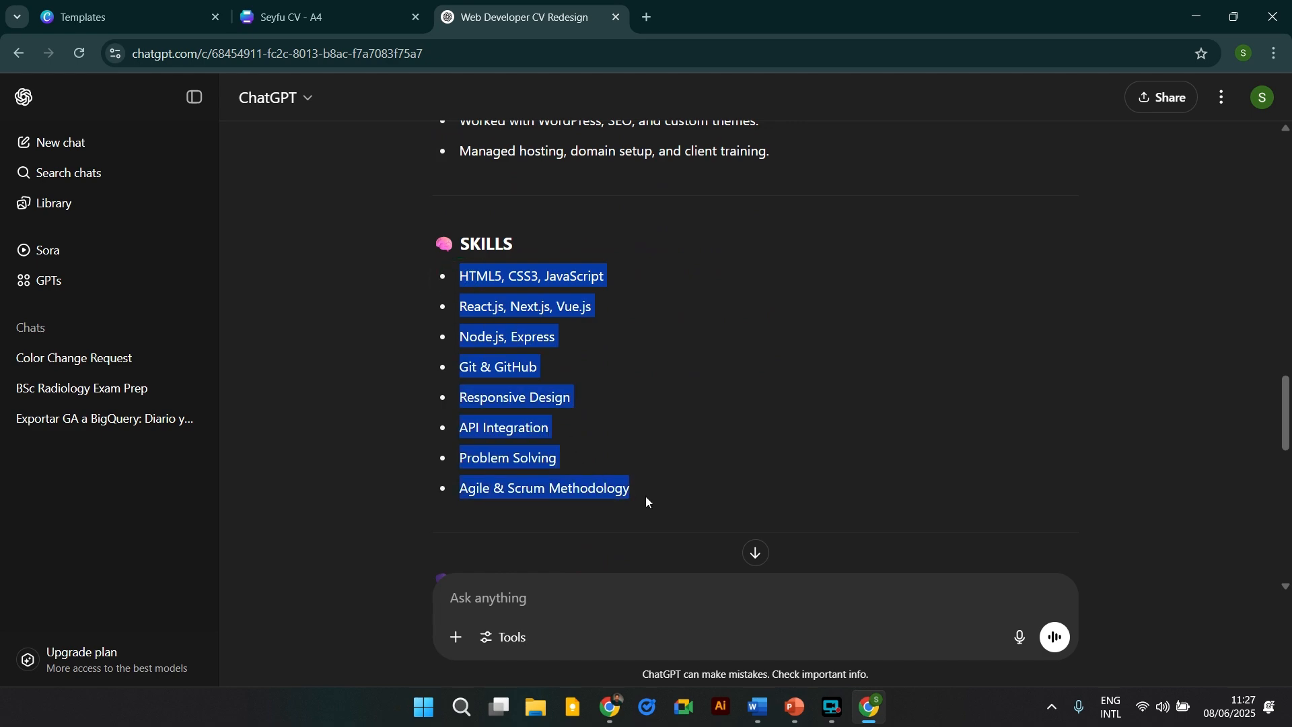
pyautogui.click(323, 17)
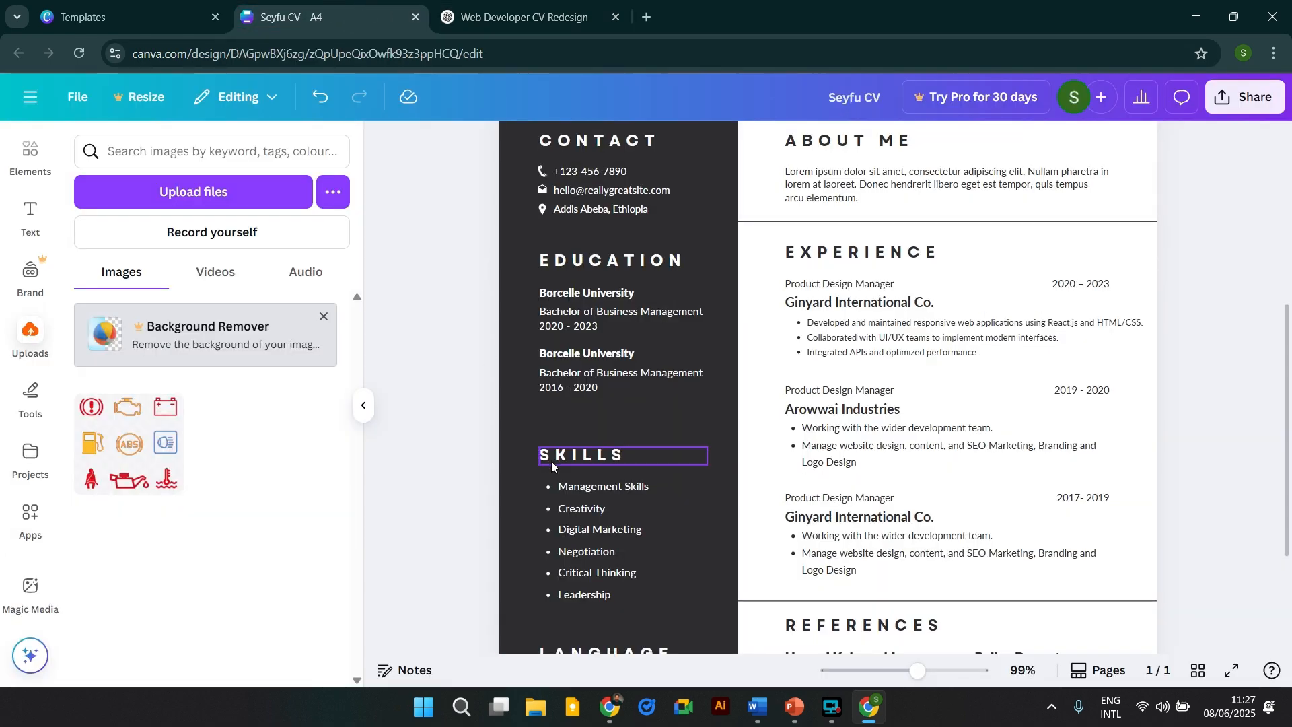
pyautogui.click(525, 17)
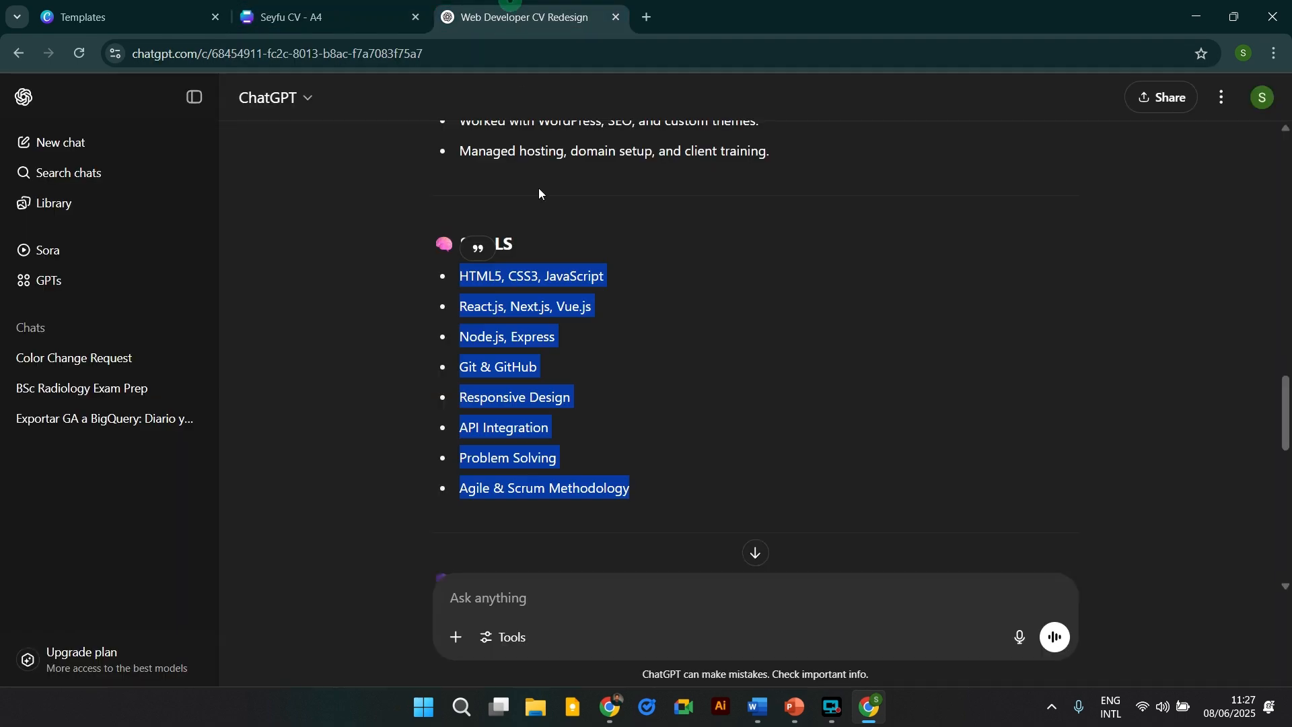
pyautogui.click(323, 16)
pyautogui.doubleClick(611, 450)
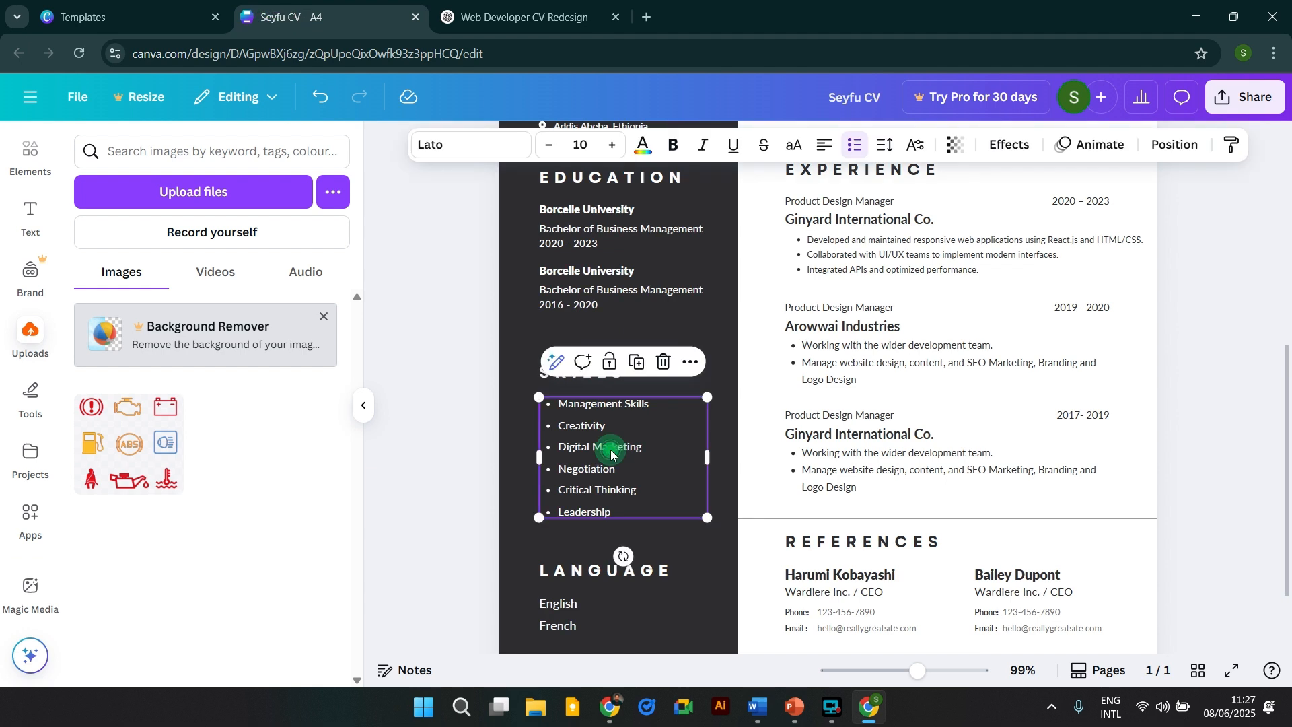
pyautogui.hotkey('ctrl', 'v')
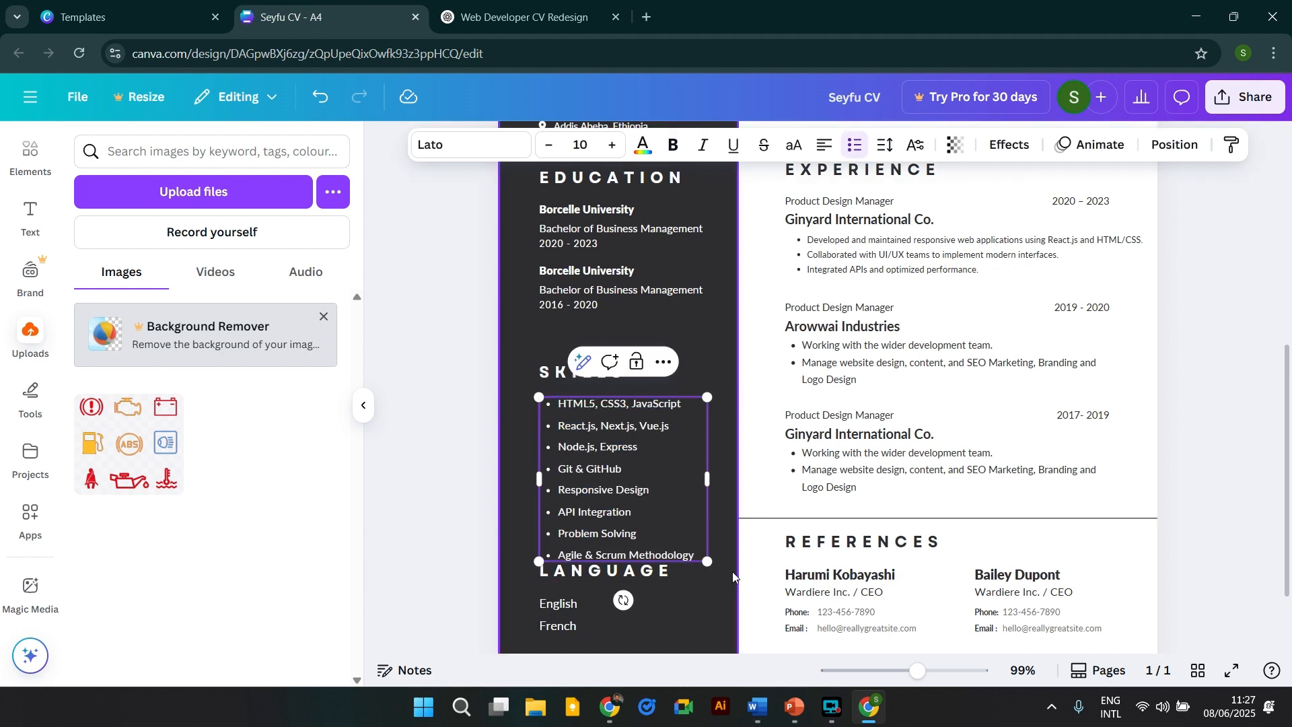
# Shrink the Skills box to text size 8.9 and nudge it up under SKILLS.
pyautogui.moveTo(706, 583); pyautogui.dragTo(687, 542)
pyautogui.click(677, 482)
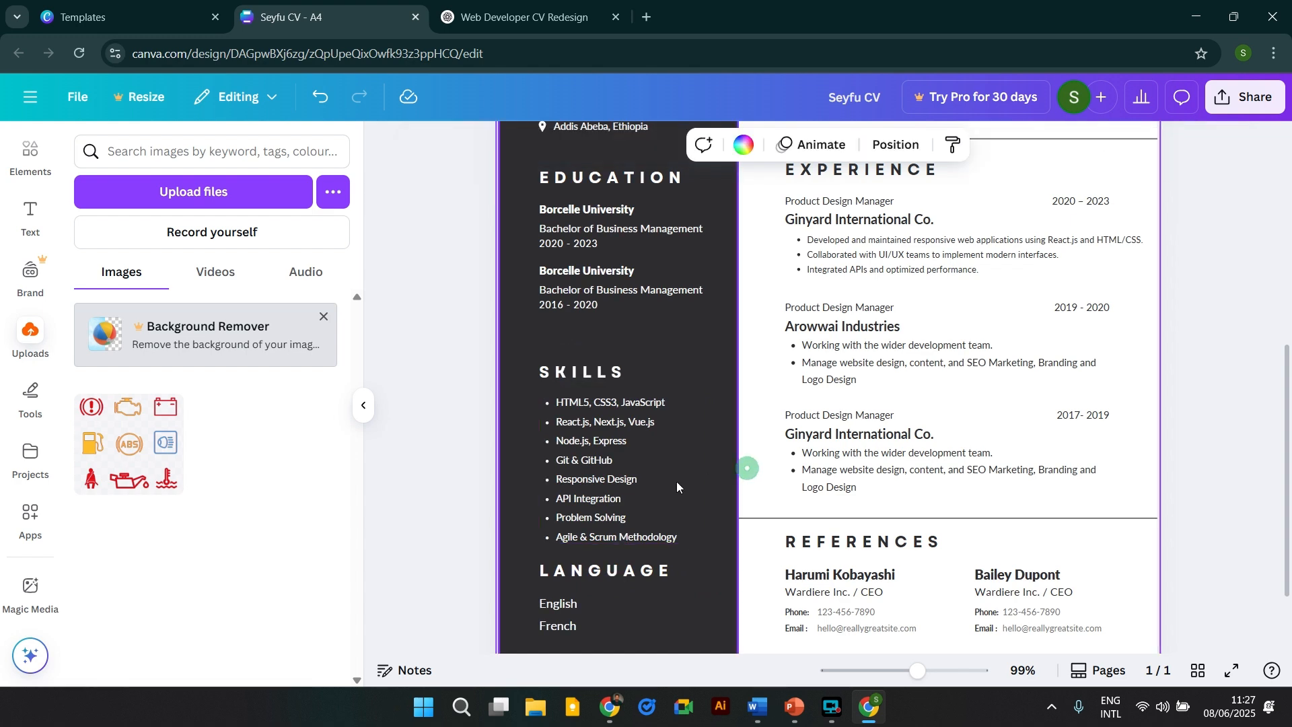
pyautogui.click(631, 476)
pyautogui.moveTo(631, 477); pyautogui.dragTo(631, 471)
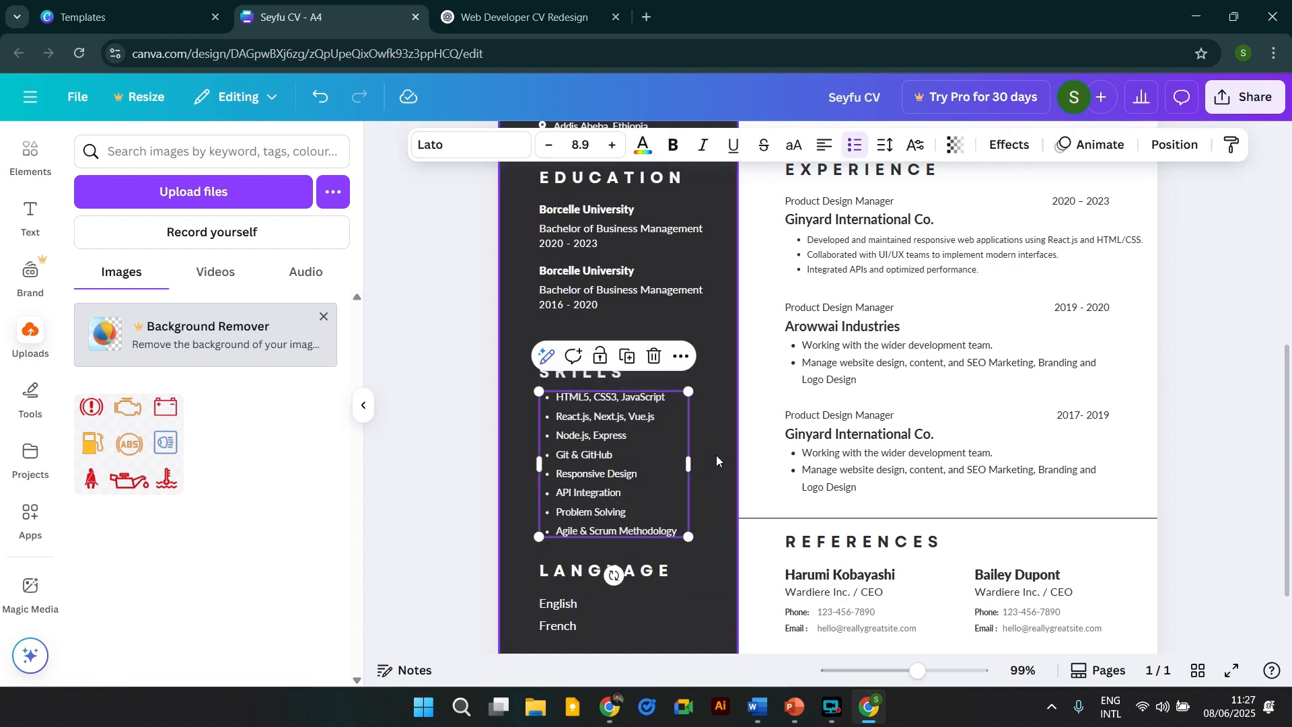
pyautogui.click(716, 454)
pyautogui.click(529, 18)
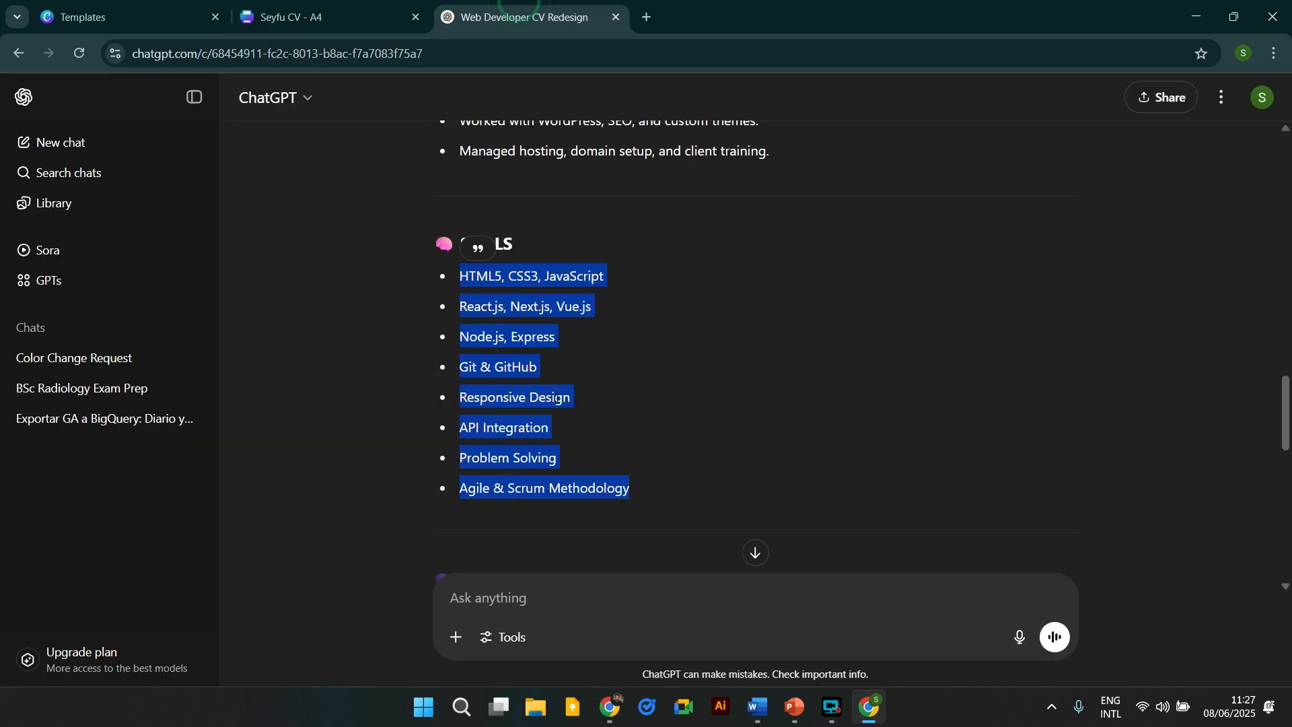
pyautogui.scroll(-5, 555, 397)
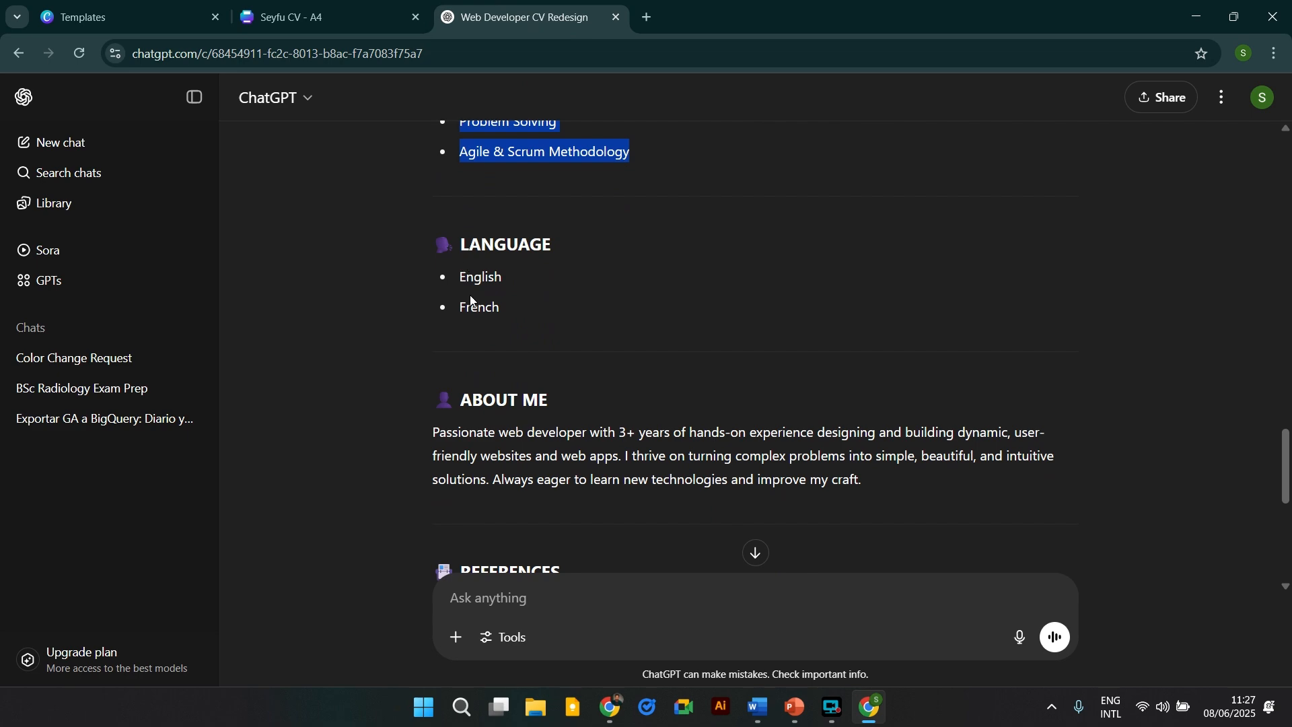
# Replace the About Me placeholder with ChatGPT's passionate web developer paragraph.
pyautogui.click(417, 6)
pyautogui.scroll(-3, 724, 430)
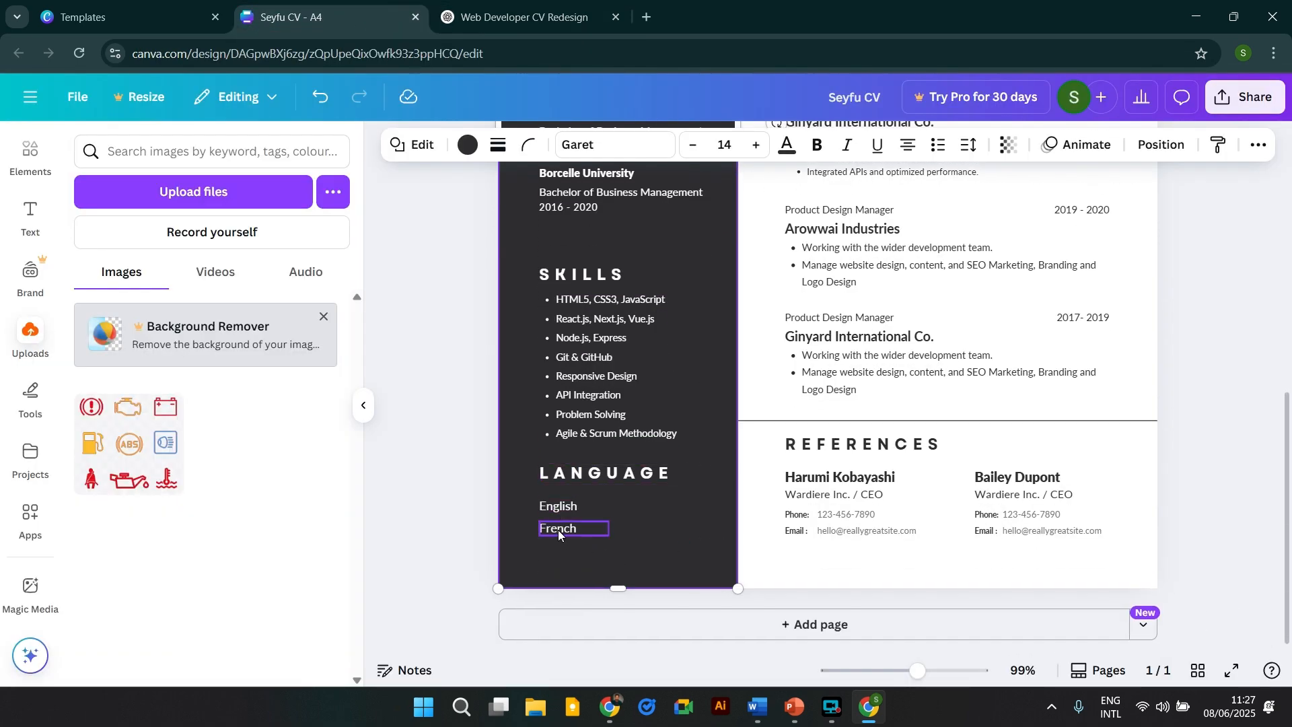
pyautogui.click(524, 8)
pyautogui.scroll(-2, 627, 544)
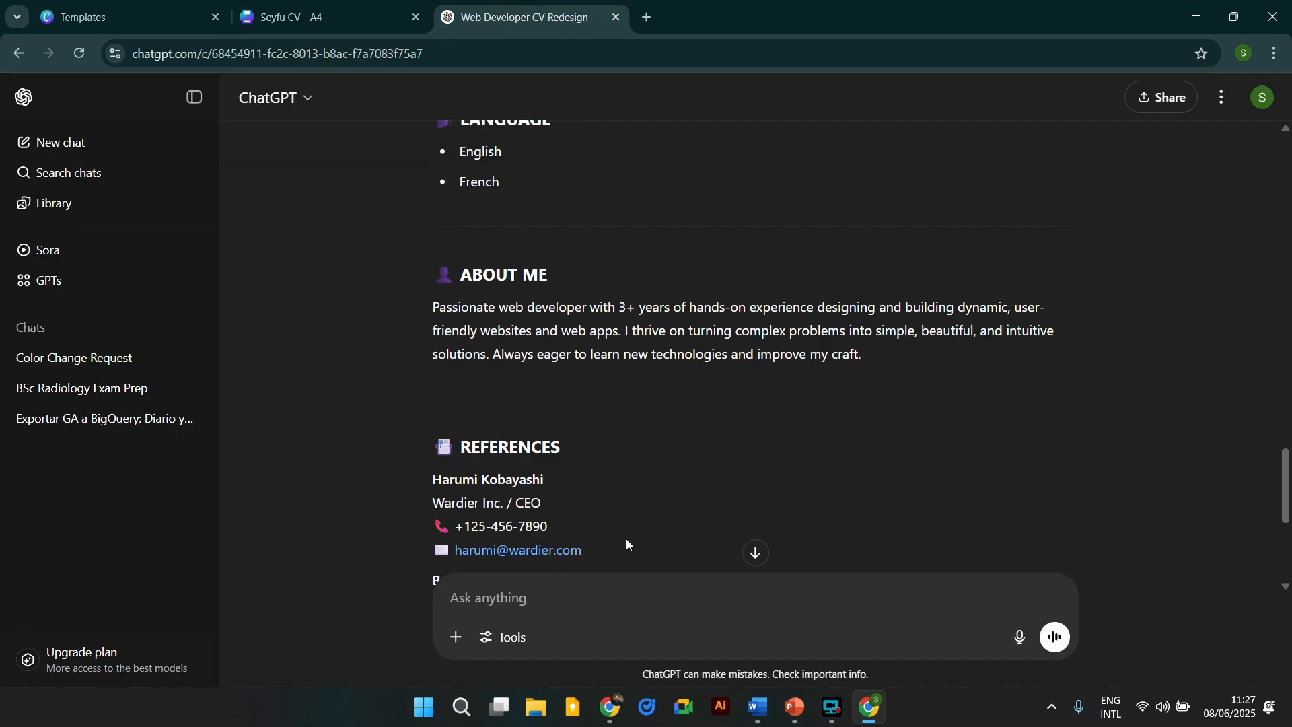
pyautogui.scroll(-1, 627, 543)
pyautogui.moveTo(434, 267); pyautogui.dragTo(902, 321)
pyautogui.hotkey('ctrl', 'c')
pyautogui.click(416, 5)
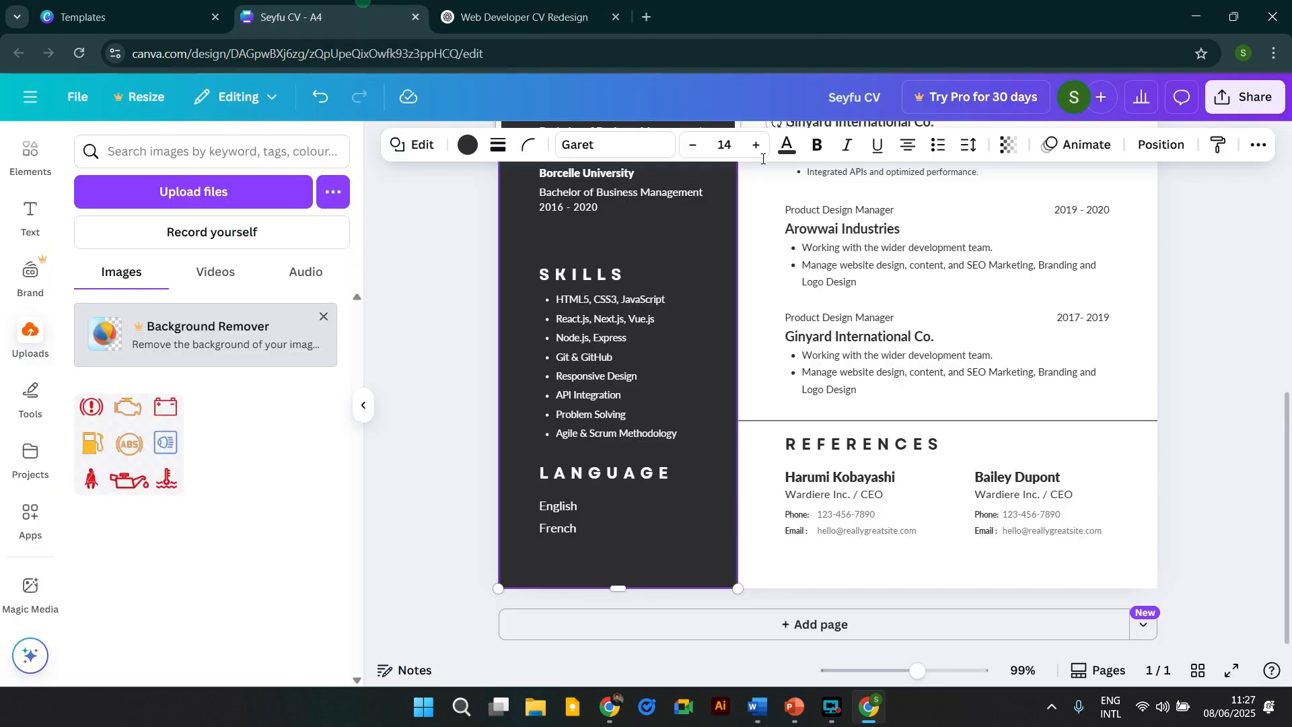
pyautogui.scroll(6, 879, 422)
pyautogui.moveTo(879, 422); pyautogui.dragTo(876, 411)
pyautogui.doubleClick(876, 411)
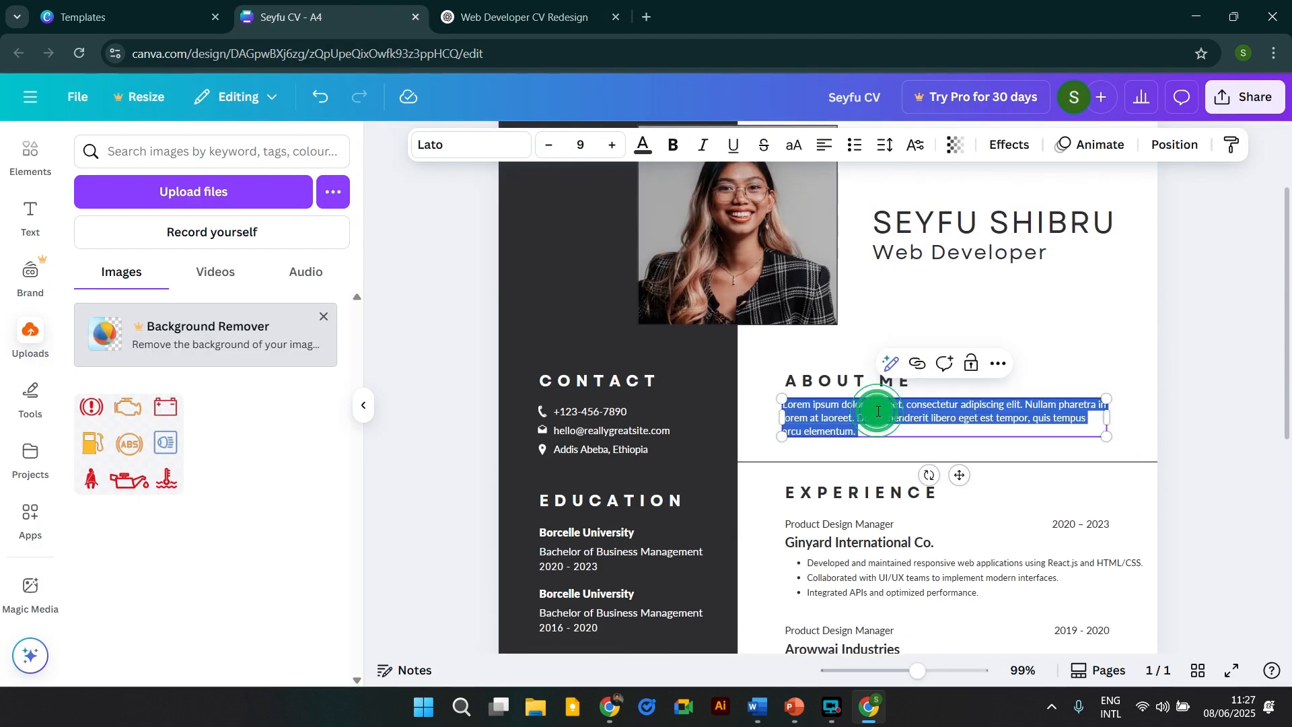
pyautogui.hotkey('ctrl', 'v')
# Widen the About Me text box to the right, then bring up ChatGPT's References section.
pyautogui.moveTo(1109, 427); pyautogui.dragTo(1137, 428)
pyautogui.click(1199, 374)
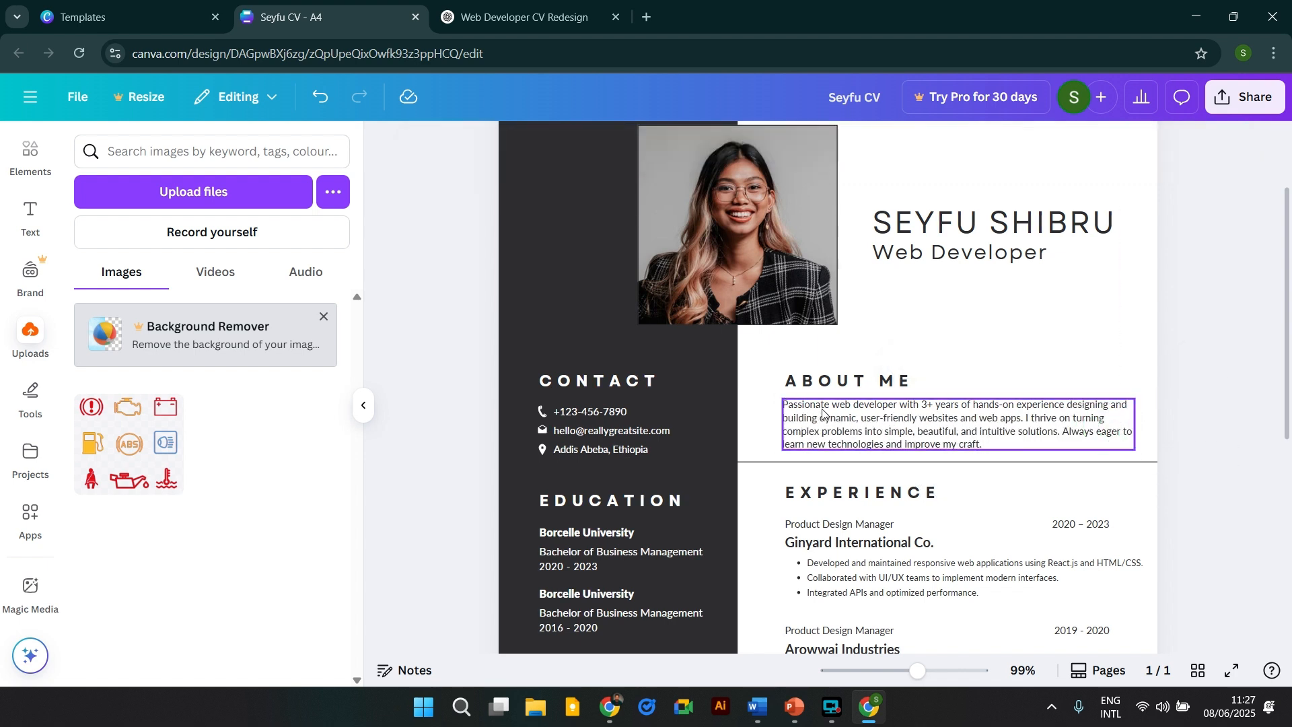
pyautogui.click(928, 406)
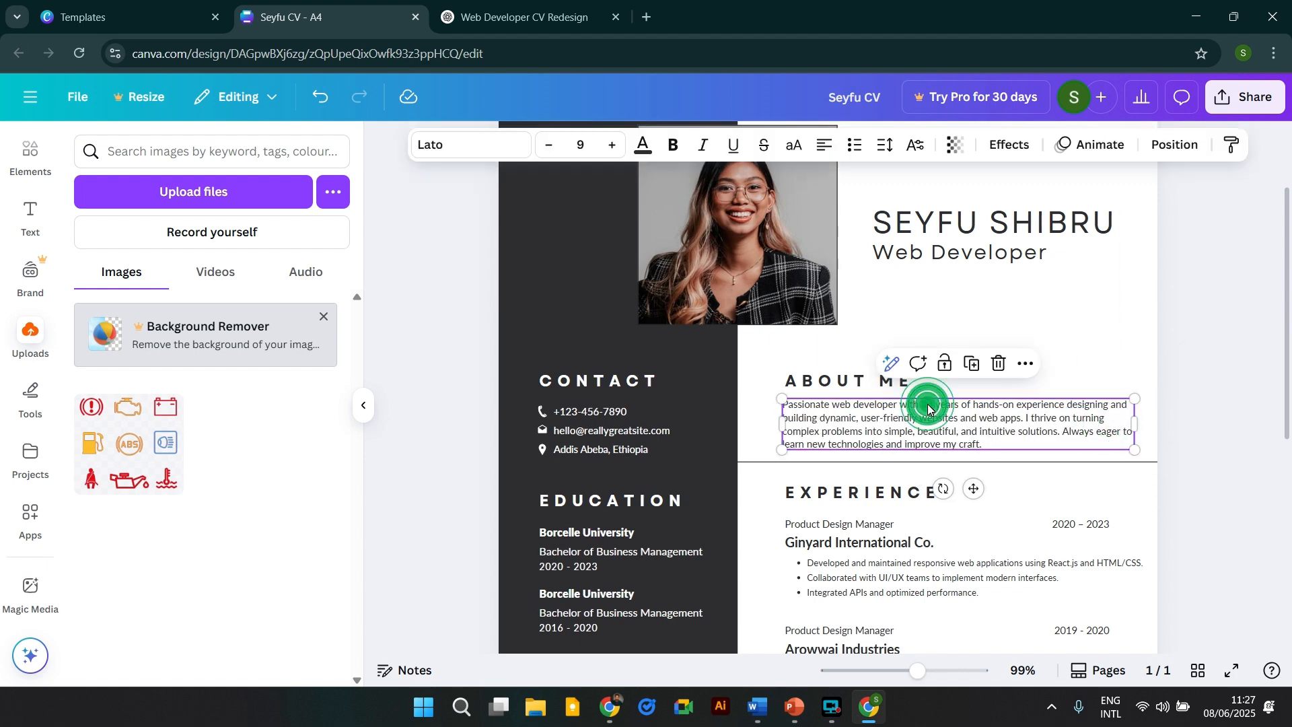
pyautogui.click(946, 417)
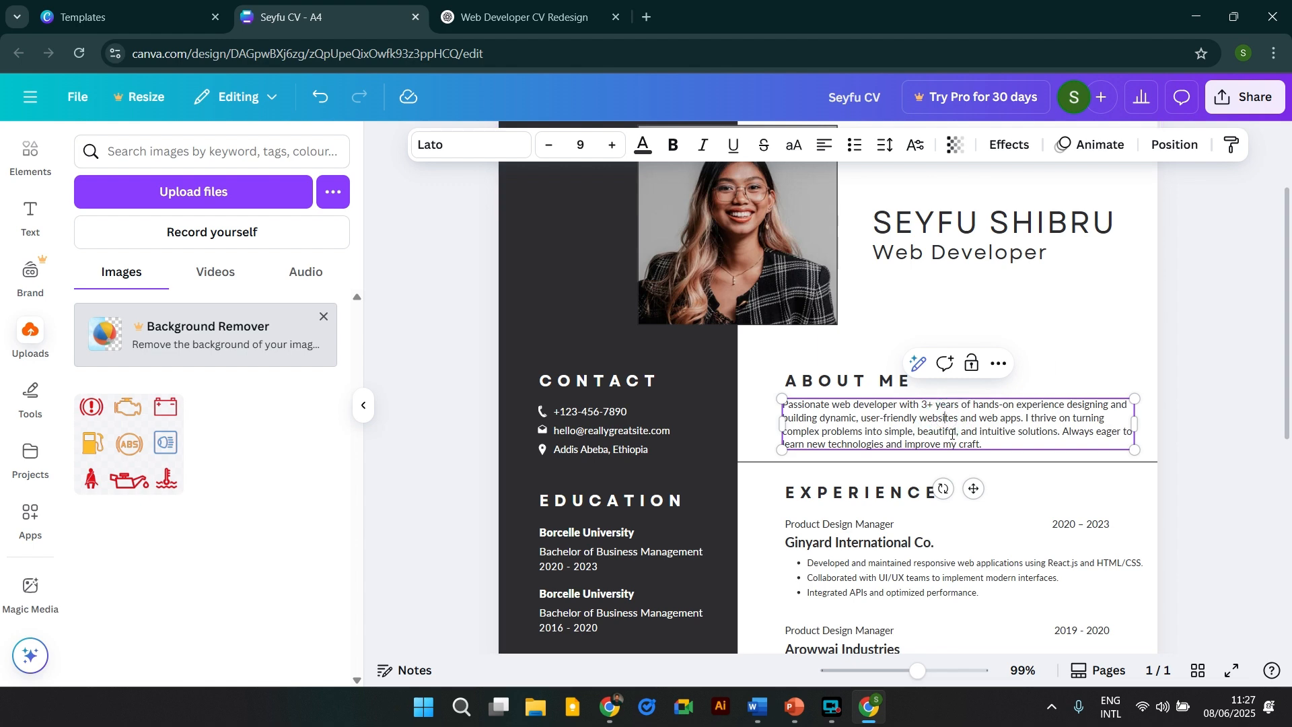
pyautogui.click(1193, 289)
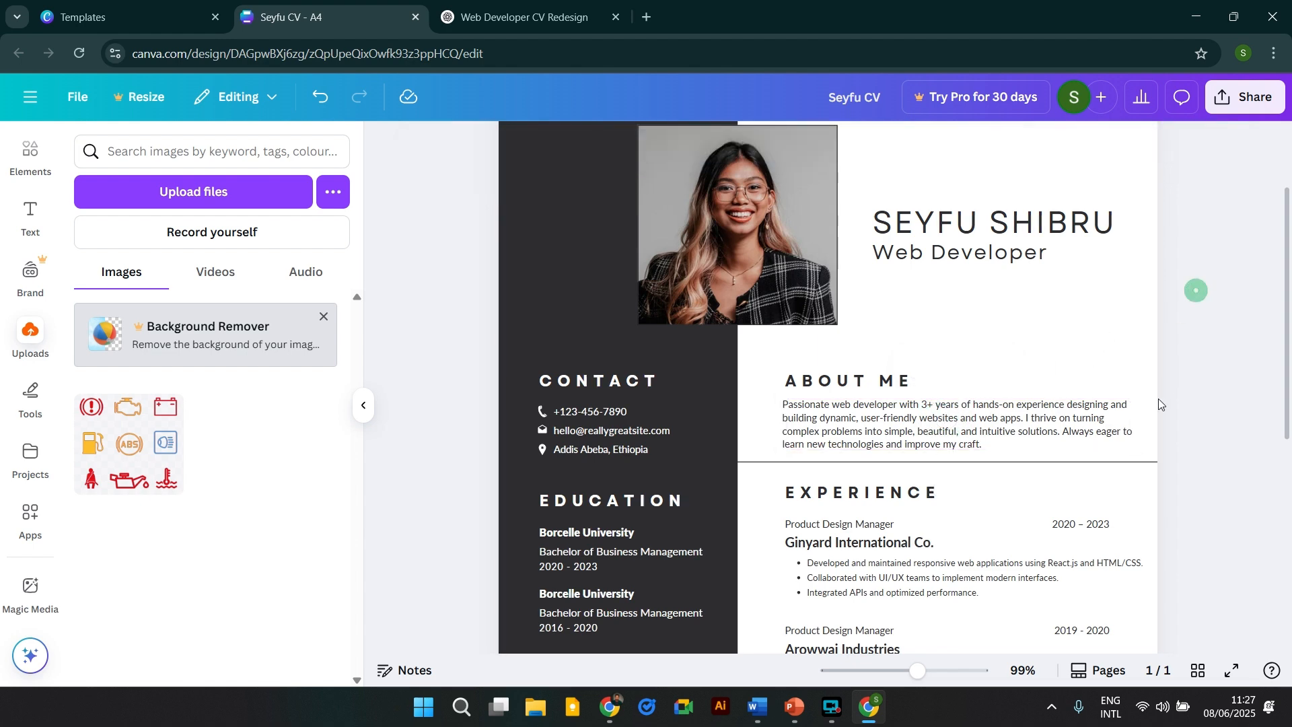
pyautogui.scroll(-5, 1110, 417)
pyautogui.scroll(-1, 1081, 452)
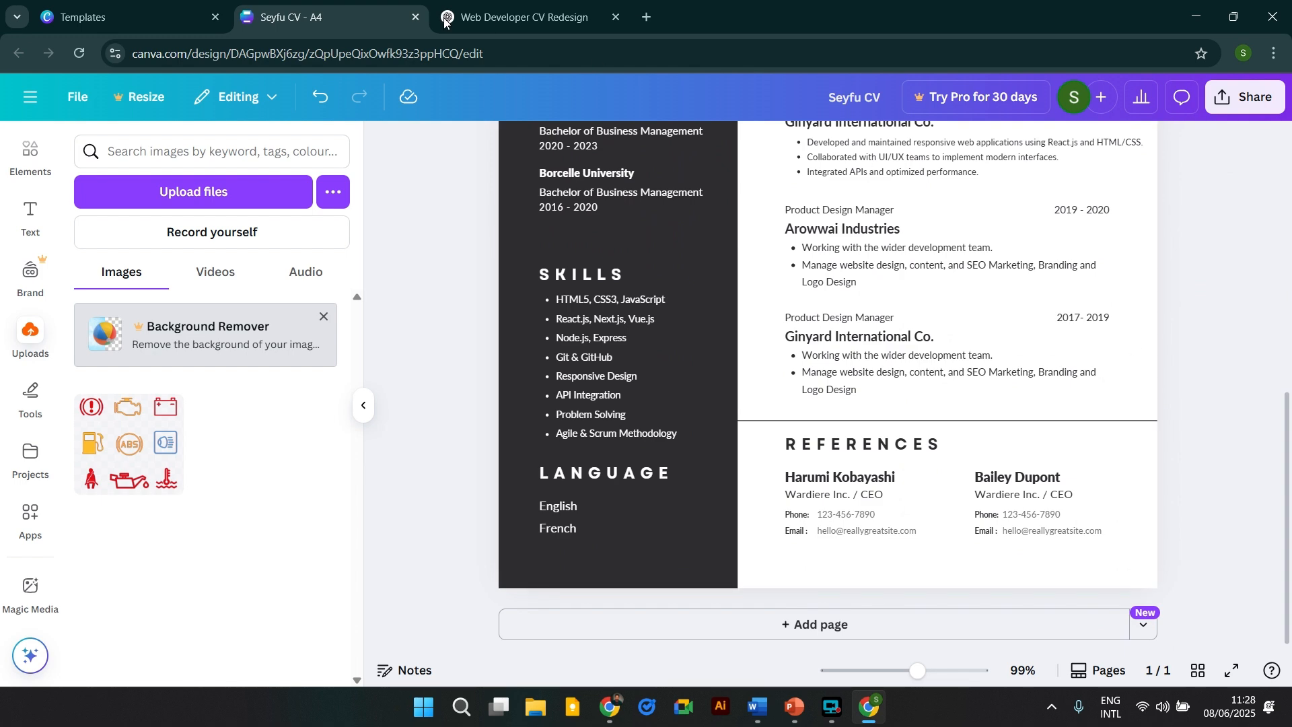
pyautogui.click(554, 3)
pyautogui.scroll(-4, 718, 357)
pyautogui.scroll(2, 606, 350)
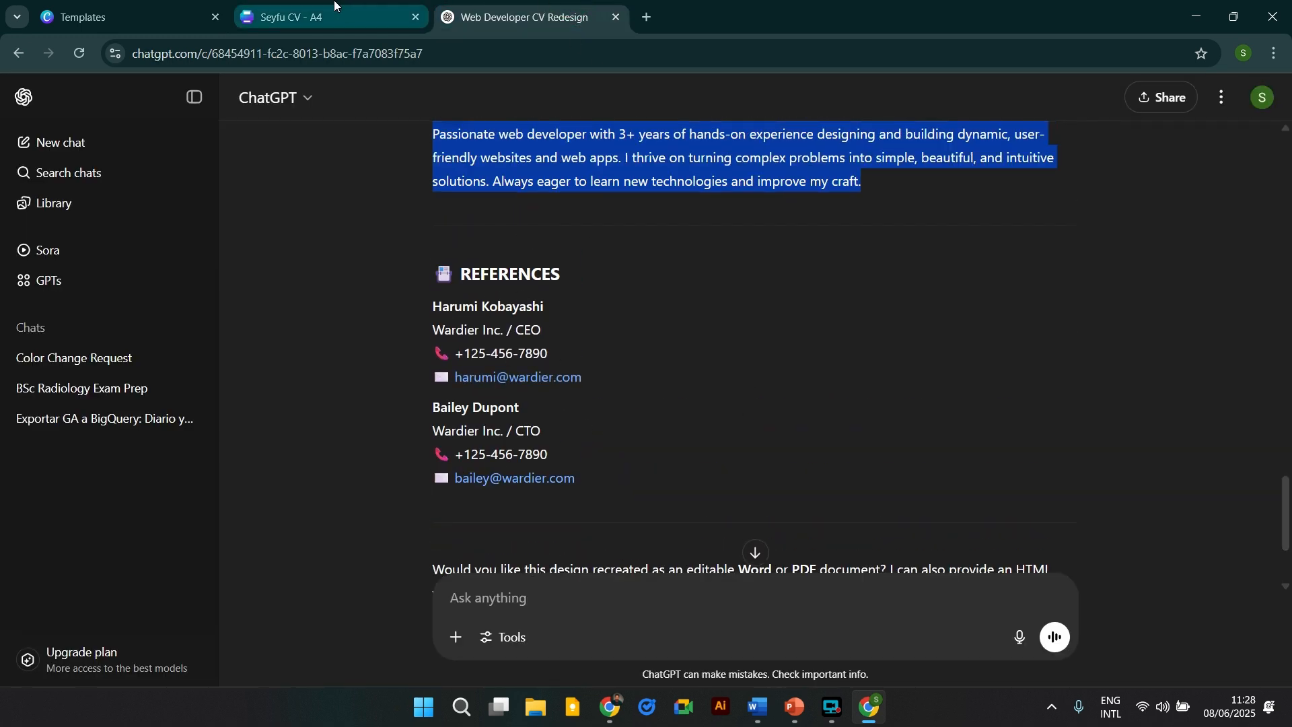
pyautogui.scroll(-3, 773, 206)
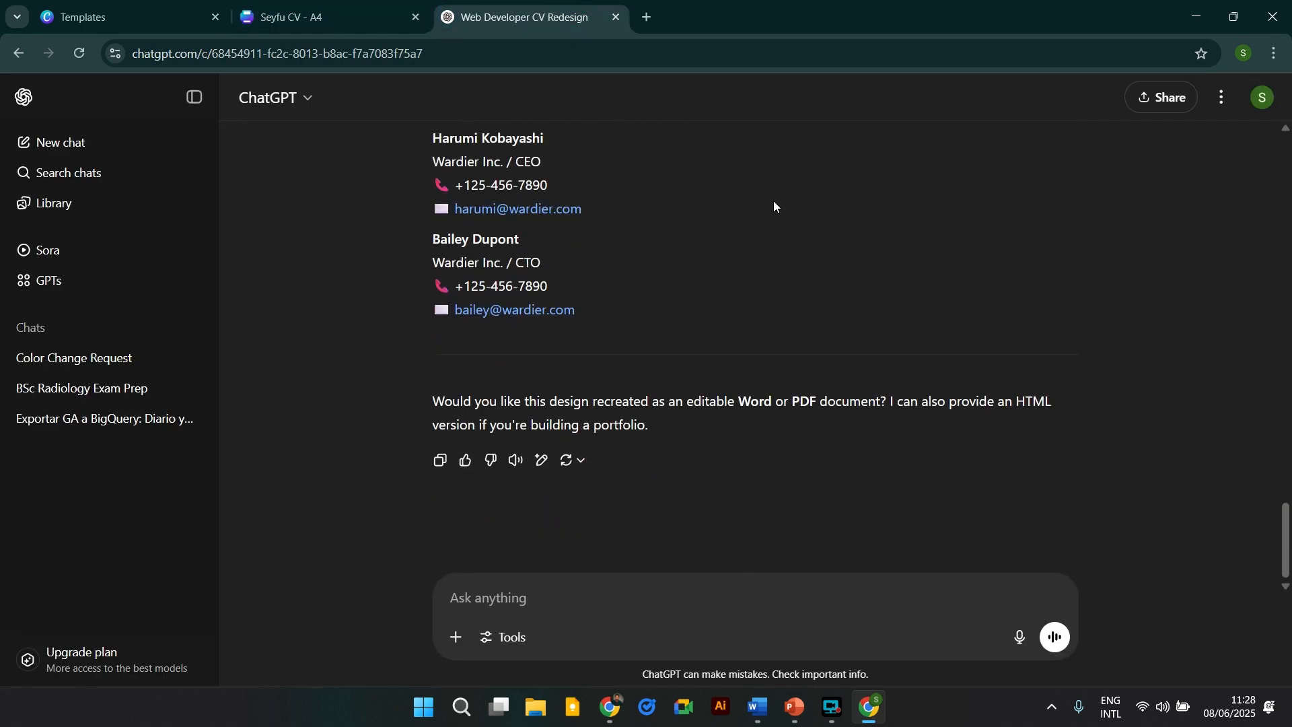
# Select the charcoal sidebar and try the dark and light brown photo colours.
pyautogui.click(378, 10)
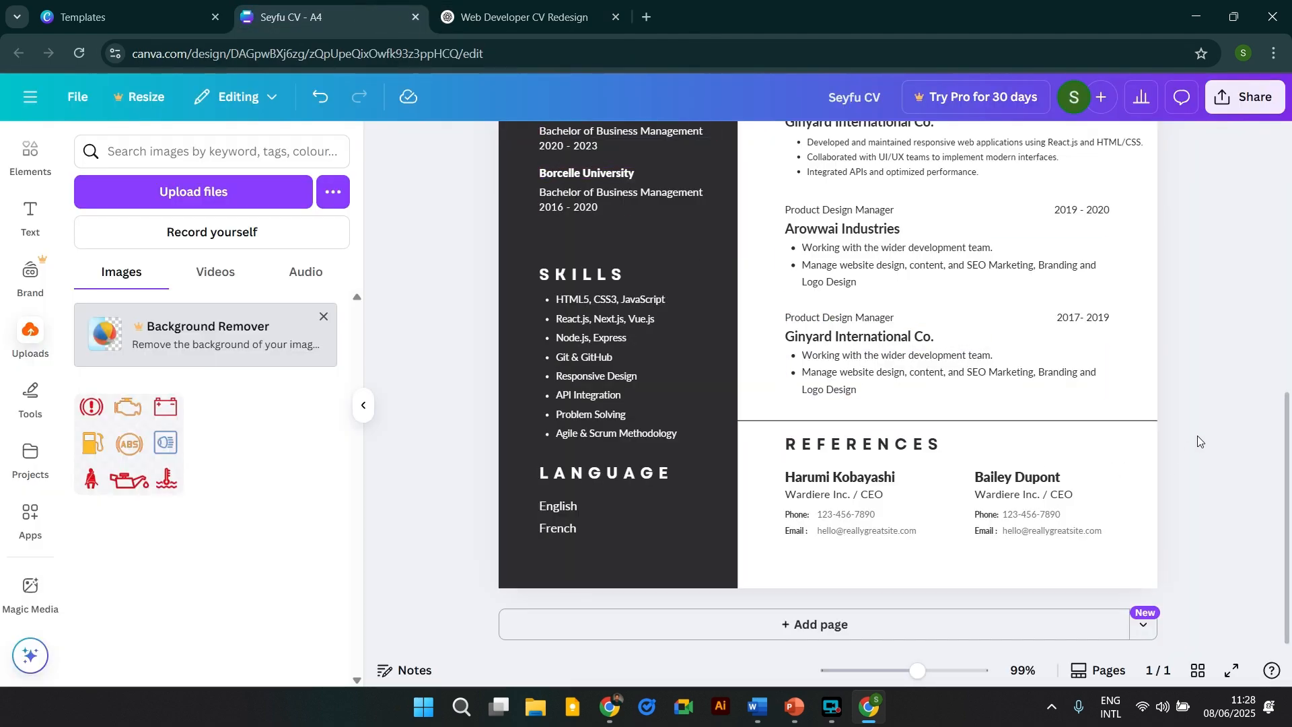
pyautogui.scroll(8, 1195, 437)
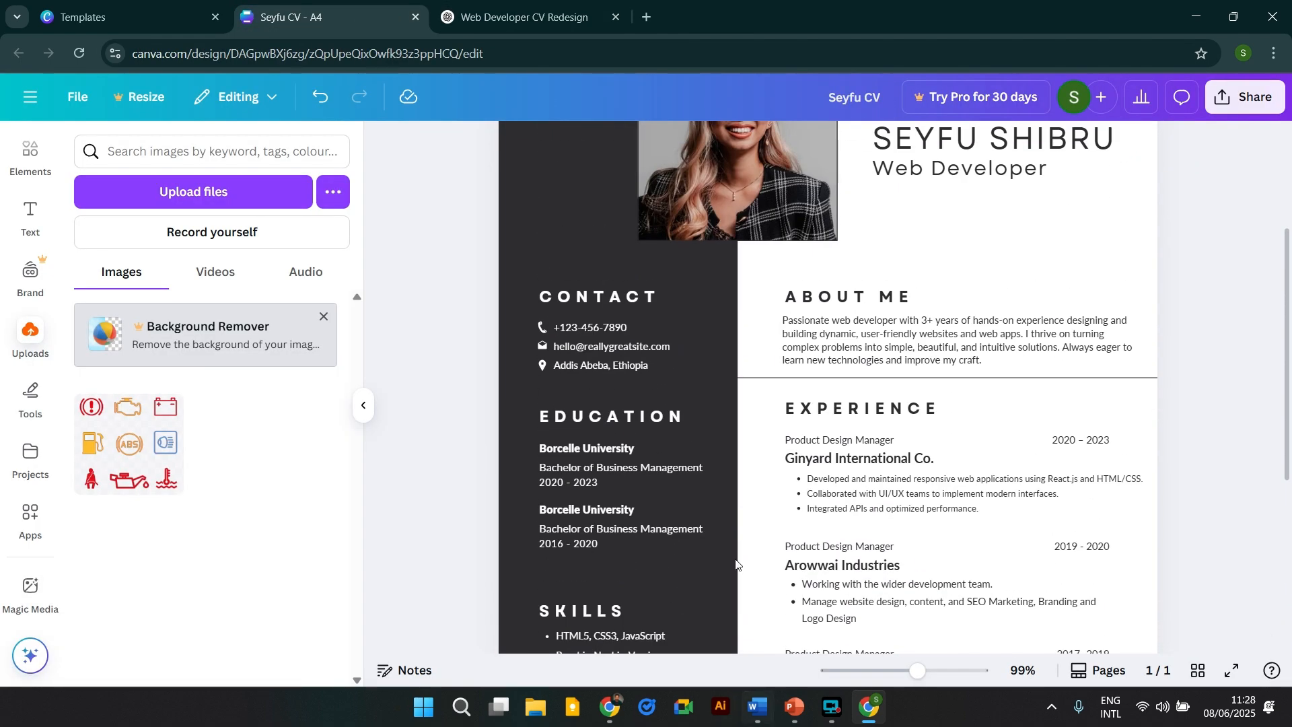
pyautogui.click(548, 304)
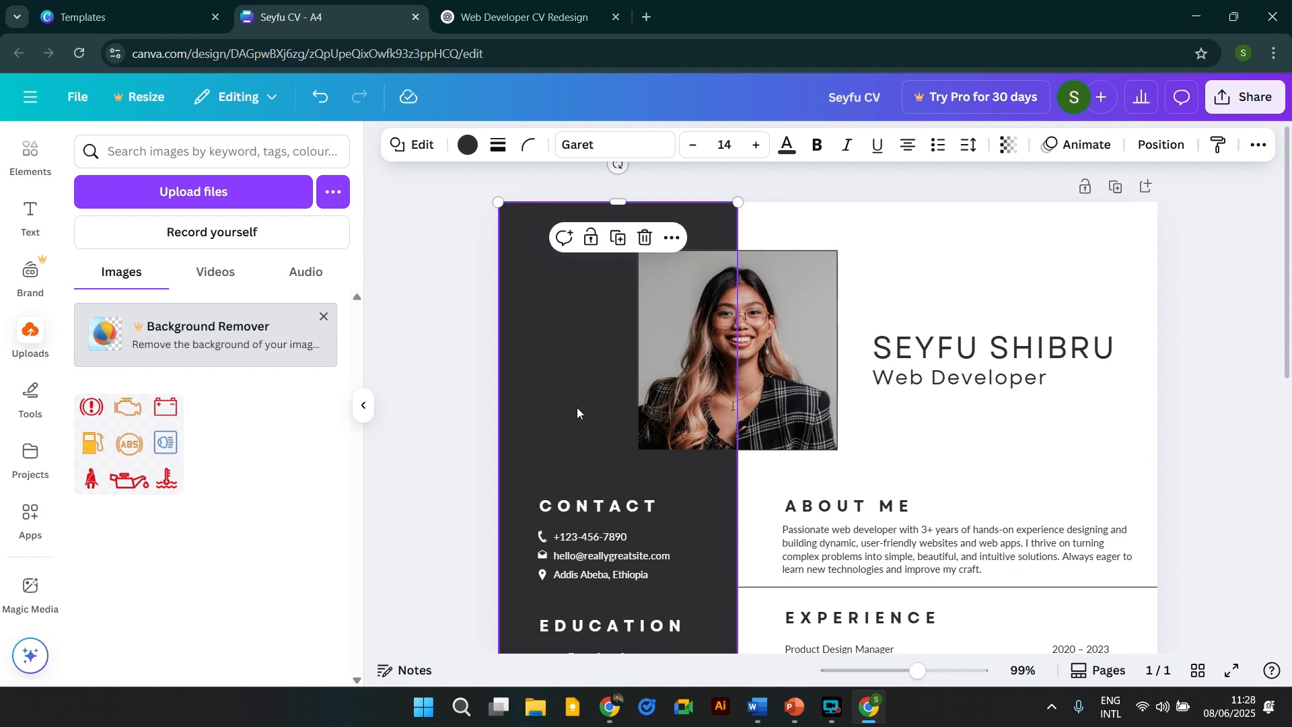
pyautogui.scroll(-4, 531, 345)
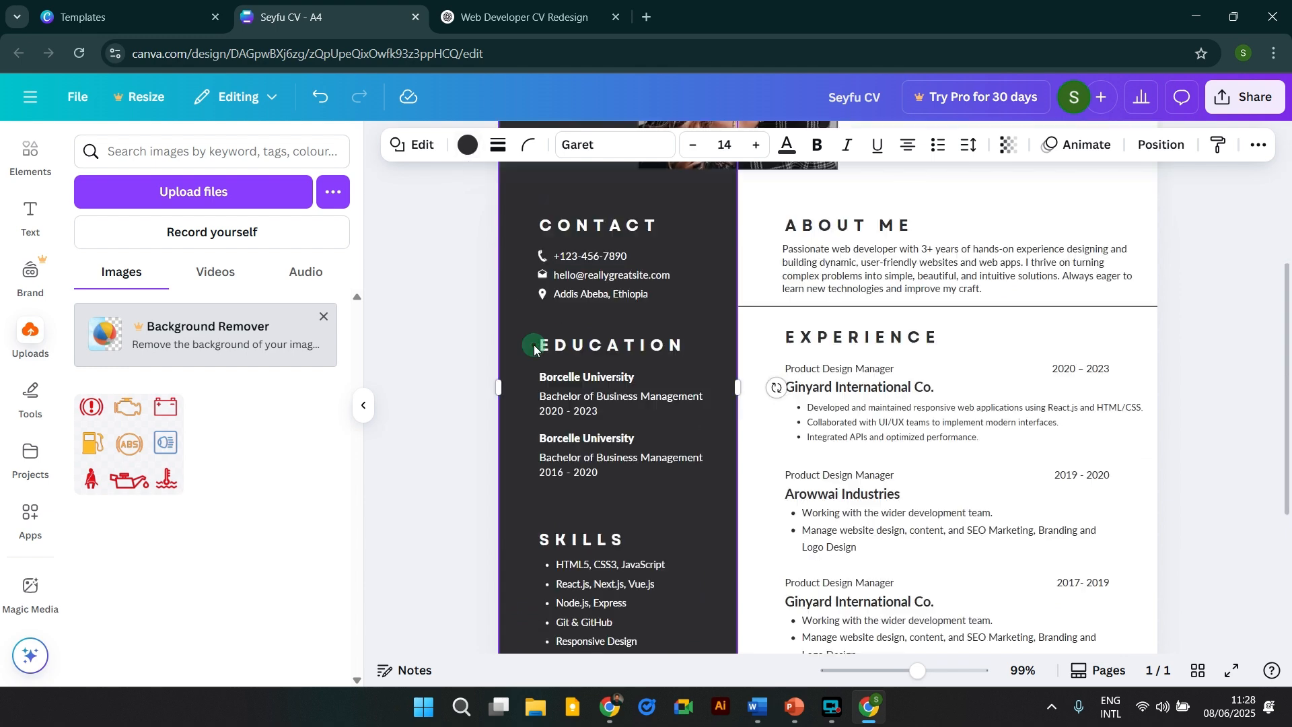
pyautogui.click(468, 146)
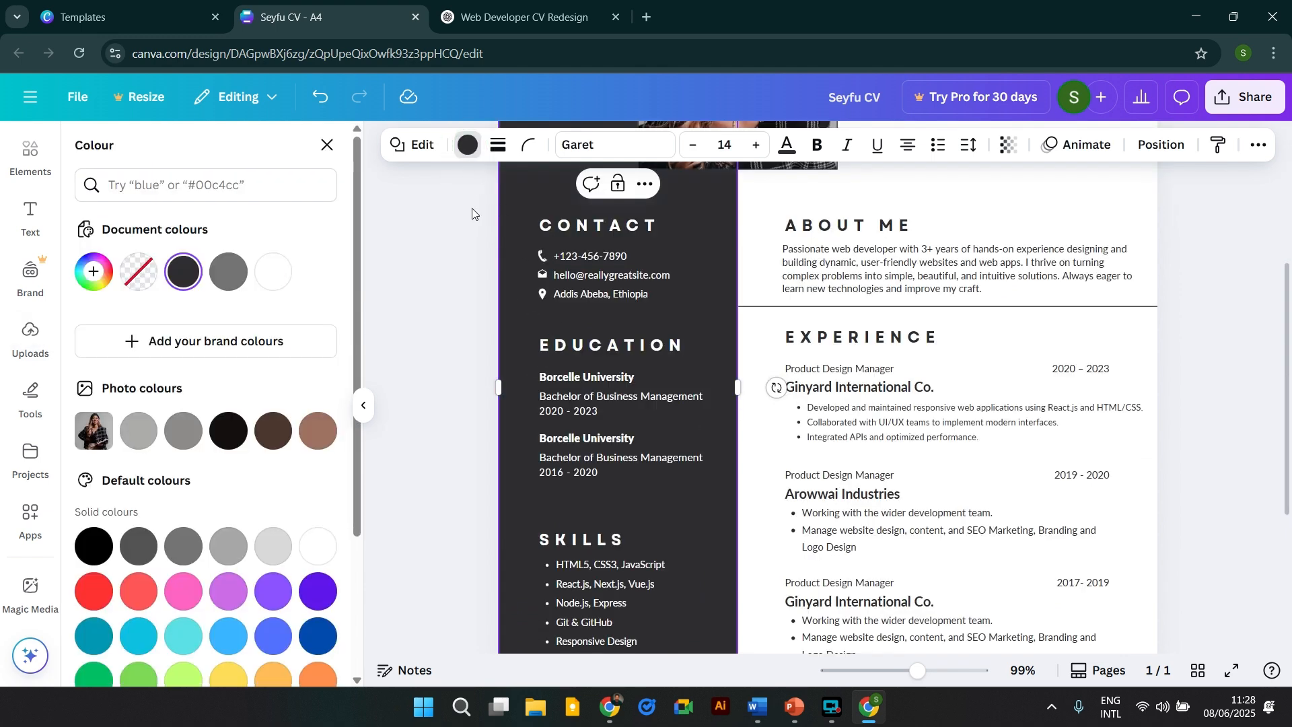
pyautogui.click(274, 430)
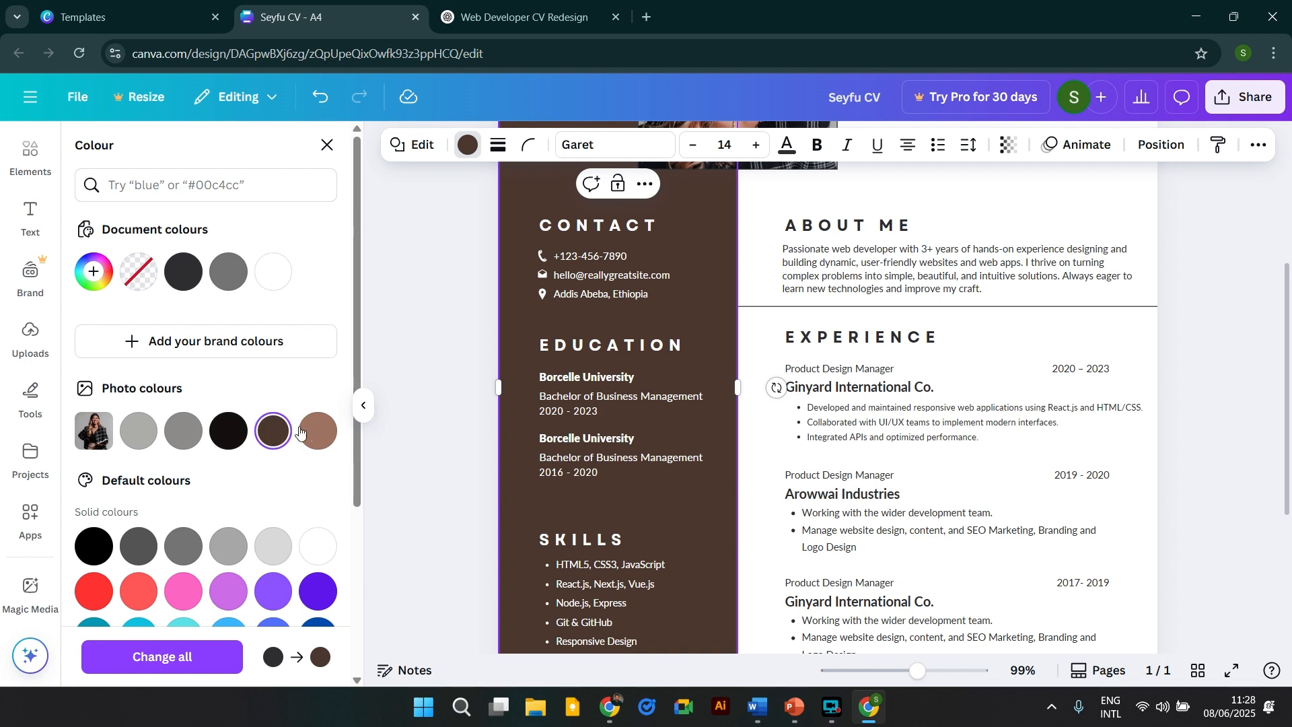
pyautogui.click(313, 432)
pyautogui.click(283, 439)
# Compare teal and cobalt blue, then settle on the dark brown sidebar colour.
pyautogui.scroll(-1, 154, 538)
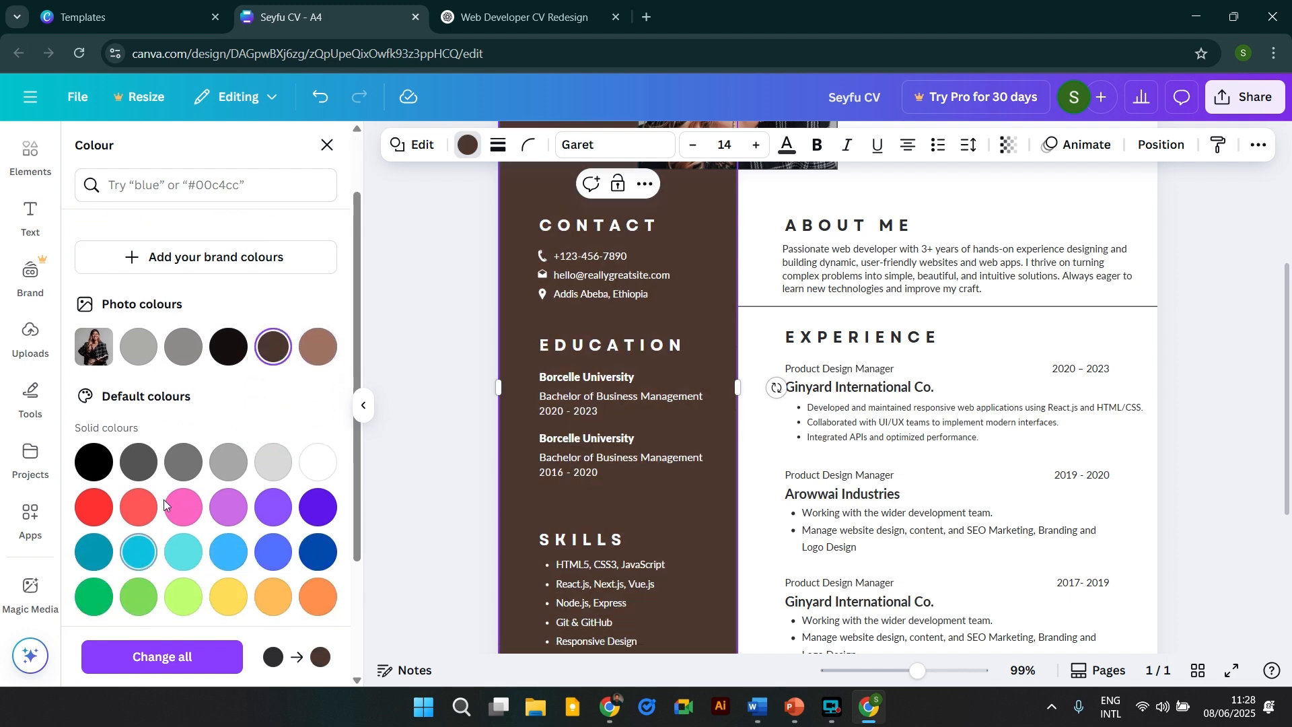
pyautogui.click(94, 552)
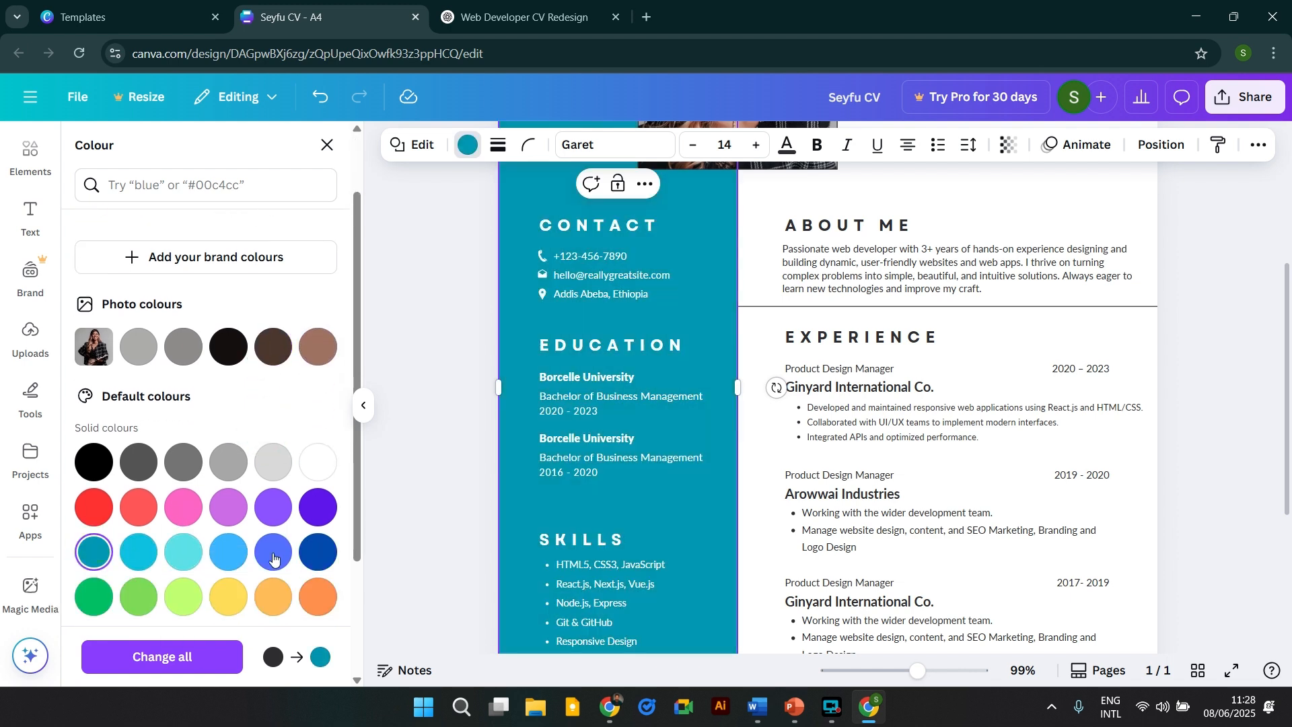
pyautogui.click(317, 557)
pyautogui.scroll(1, 317, 557)
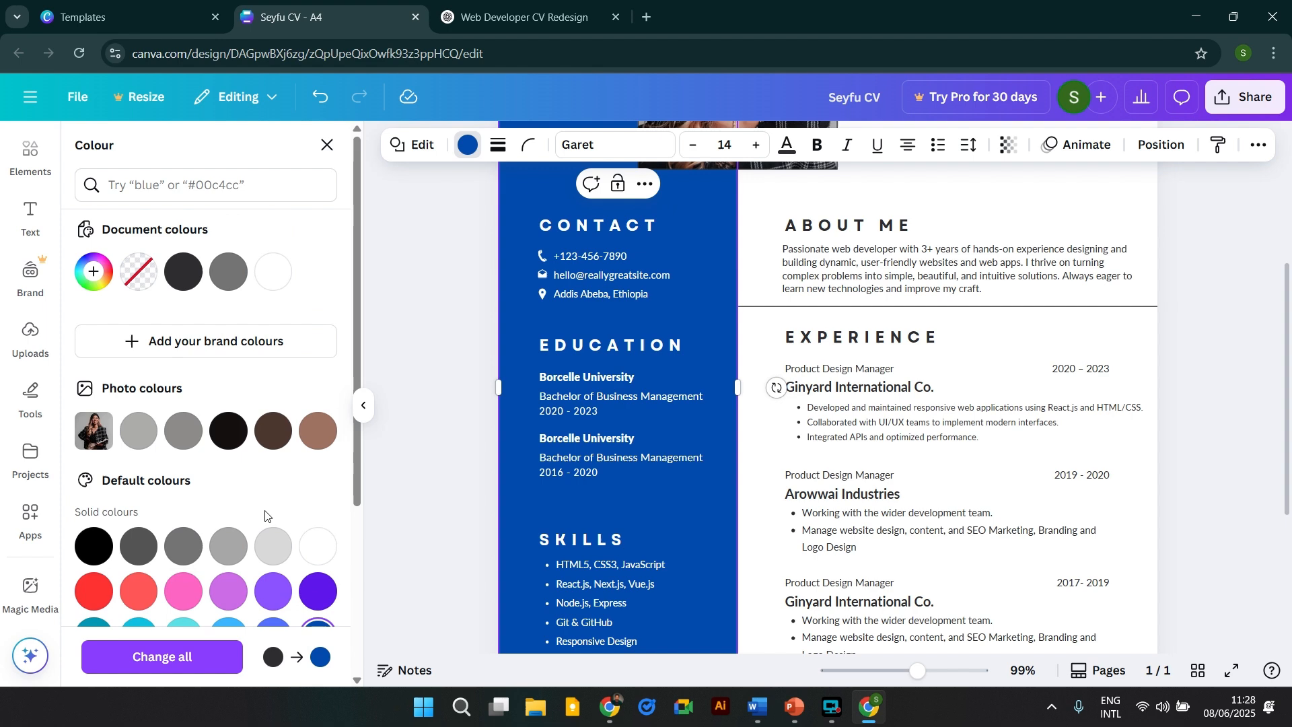
pyautogui.click(288, 435)
pyautogui.click(1200, 365)
pyautogui.scroll(3, 1200, 365)
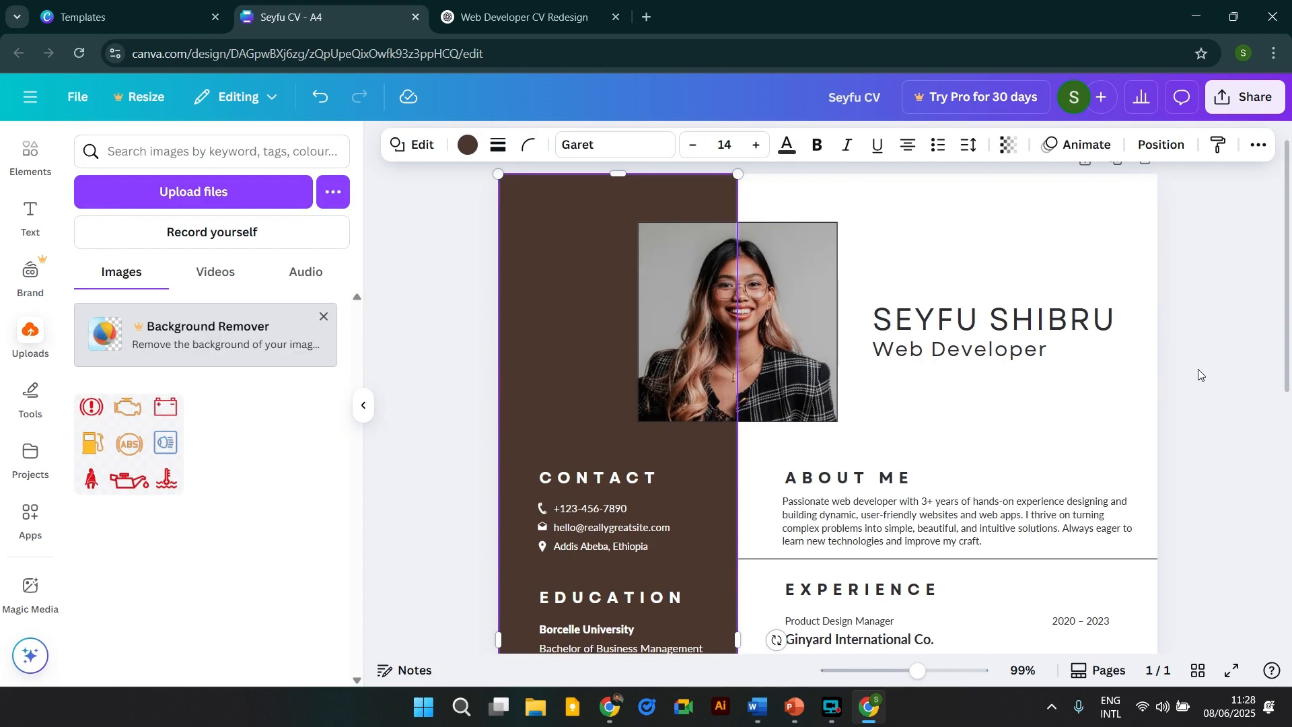
pyautogui.click(1199, 367)
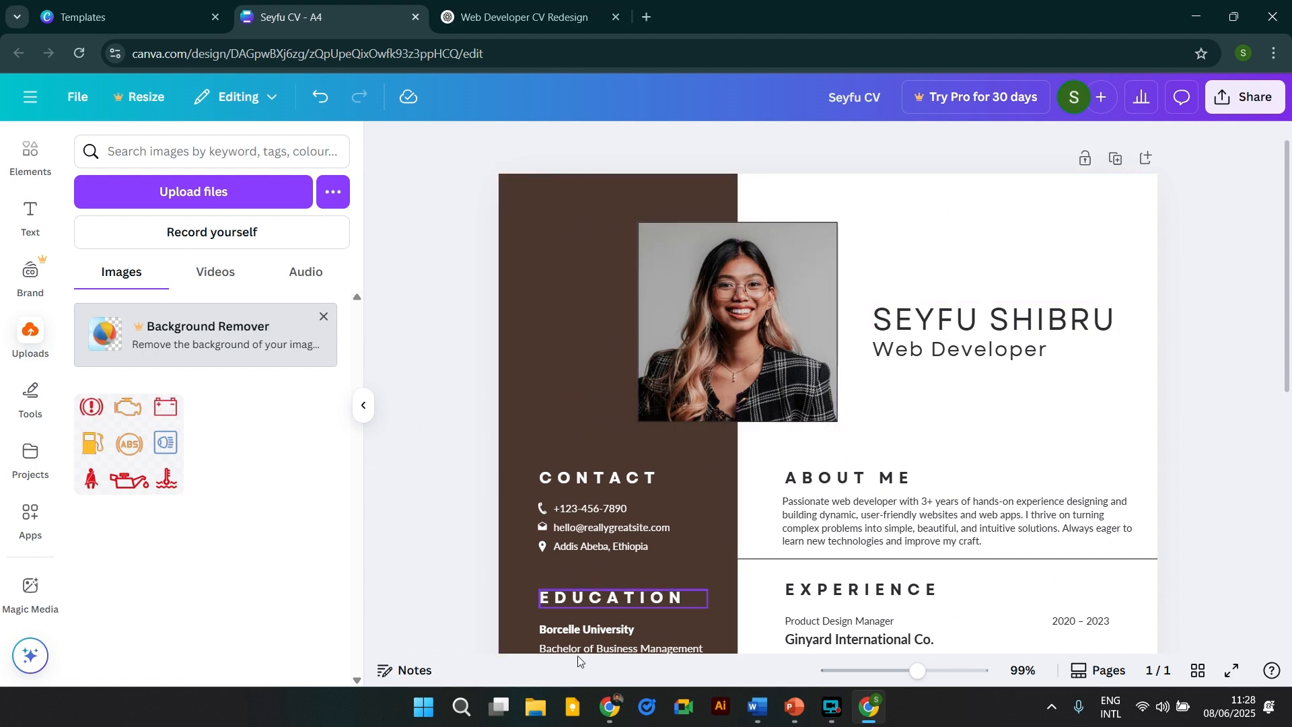
pyautogui.click(535, 721)
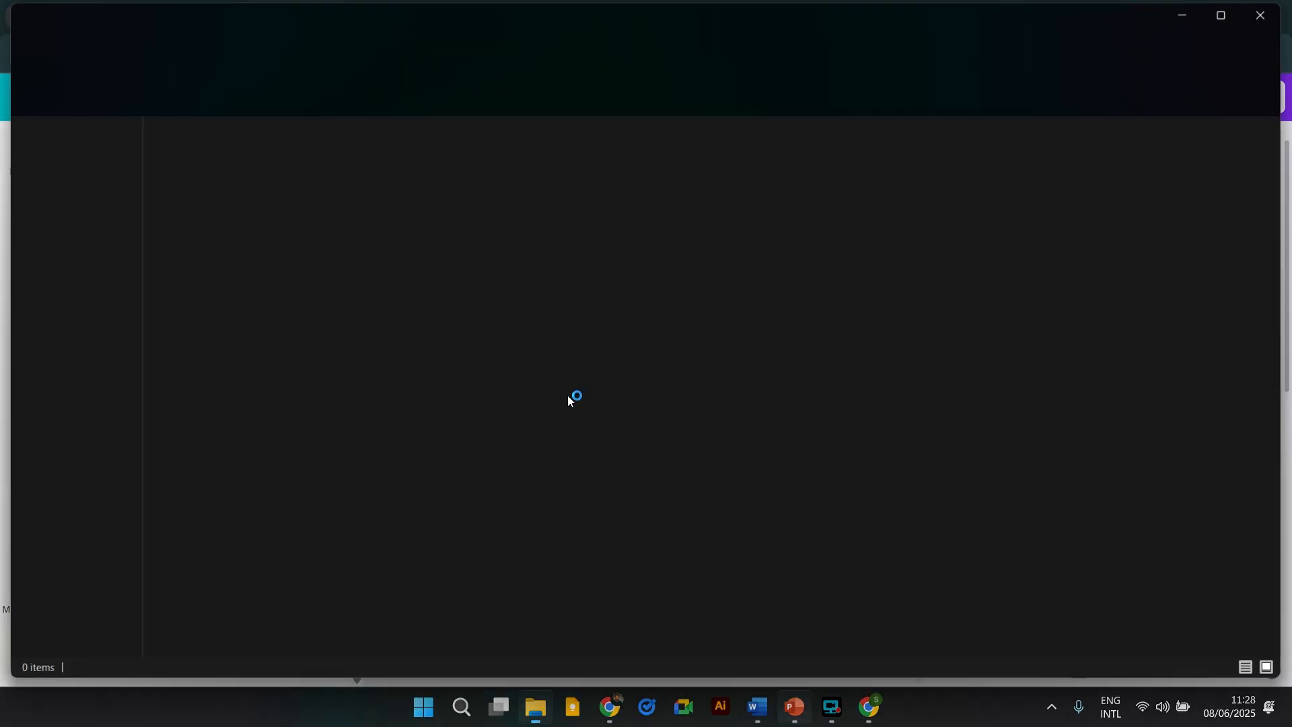
pyautogui.scroll(-1, 301, 383)
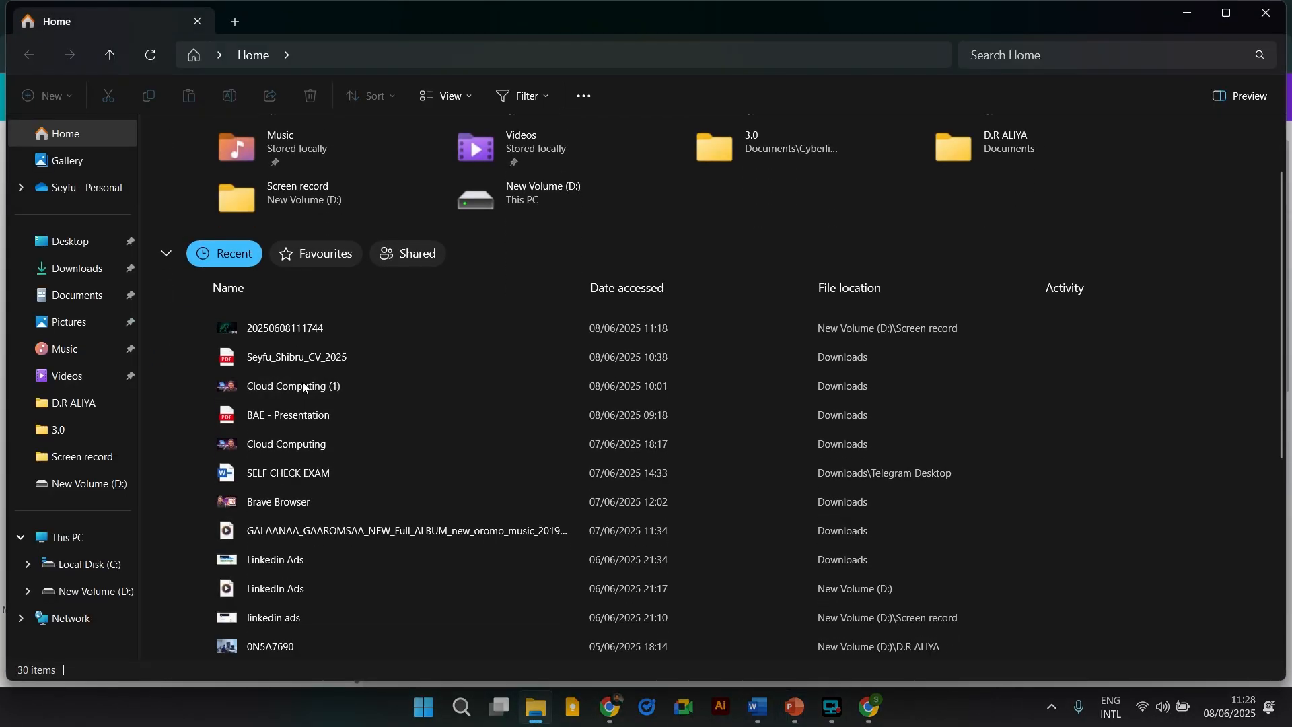
pyautogui.click(83, 272)
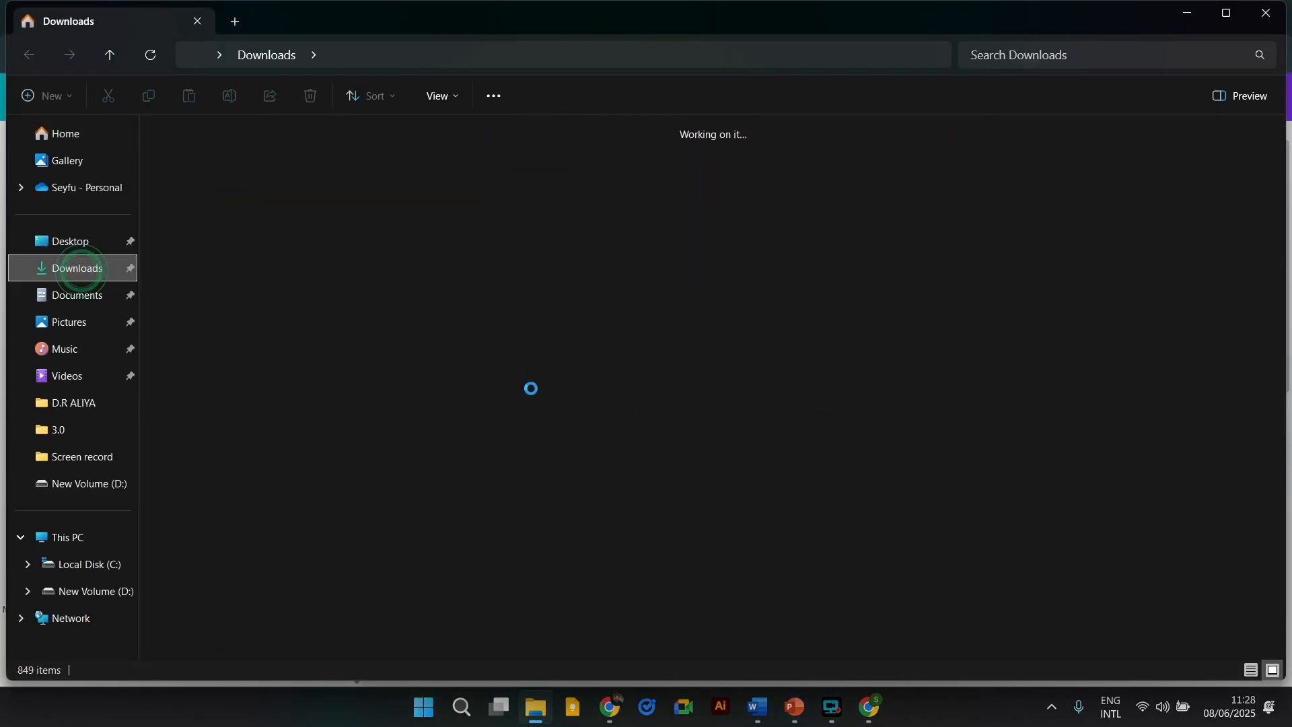
pyautogui.scroll(-15, 529, 393)
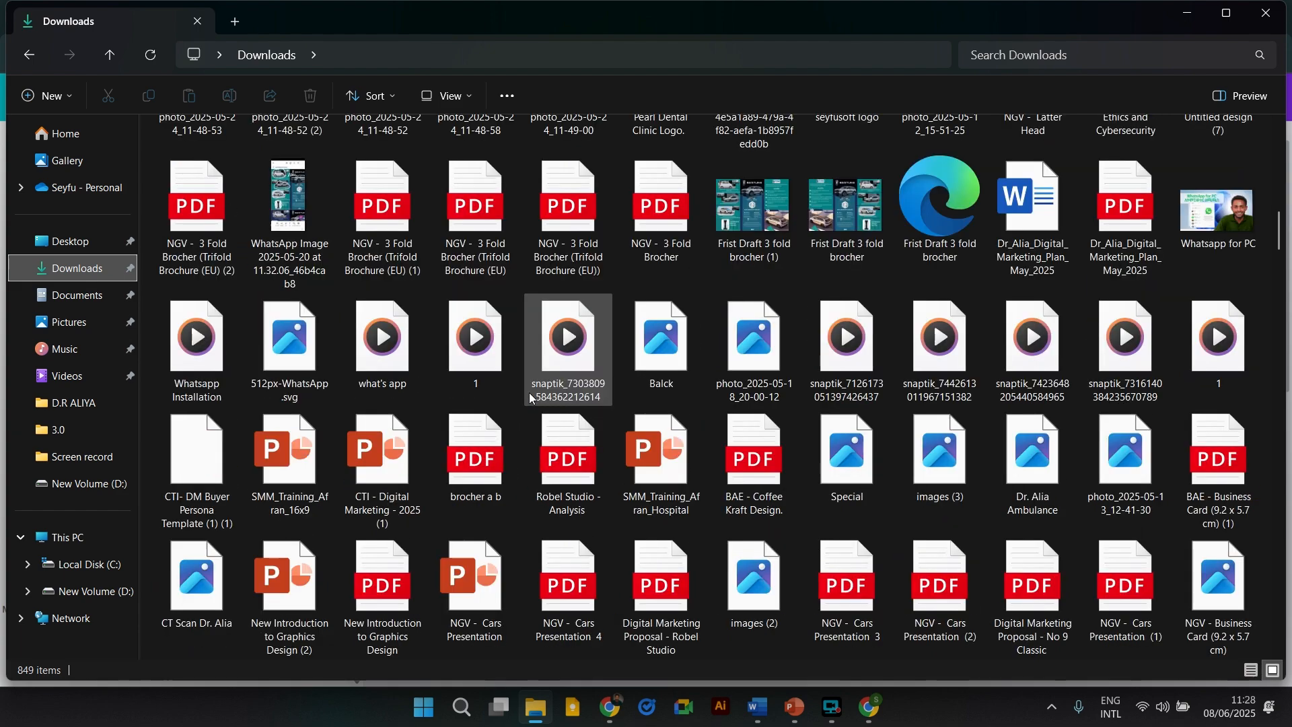
pyautogui.hotkey('alt', 'Tab')
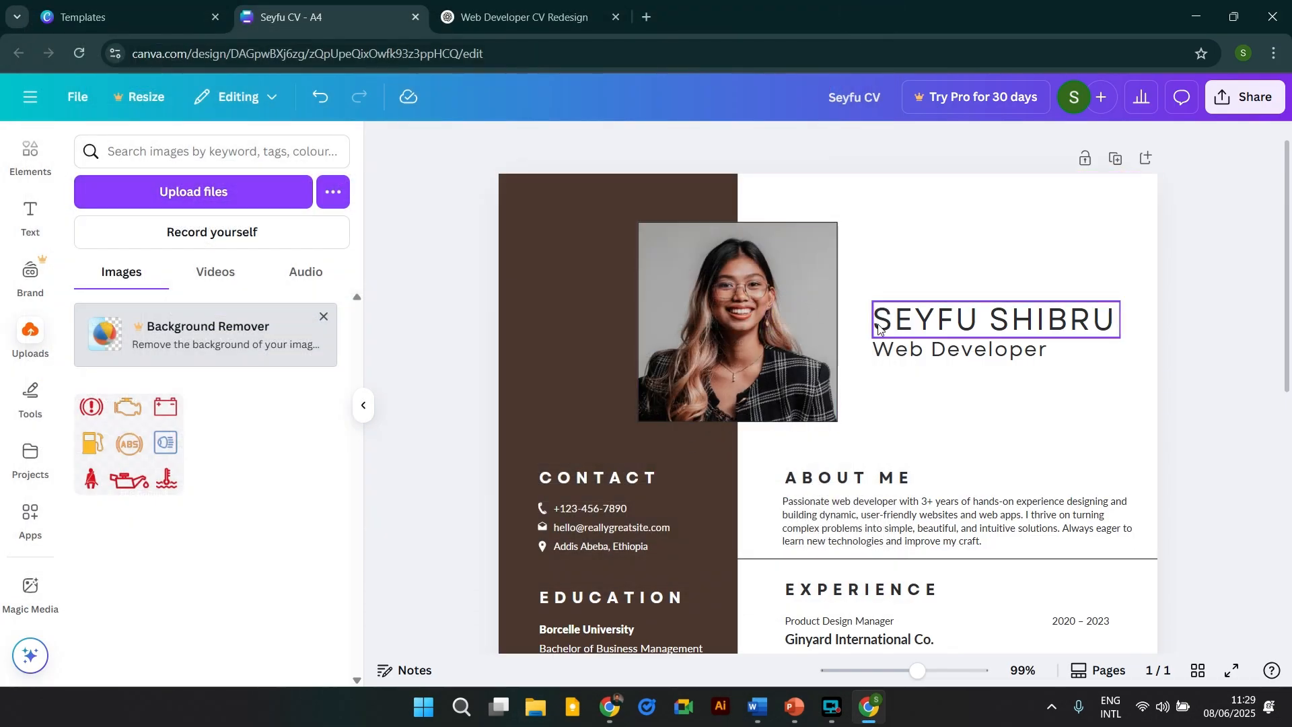
# Upload the man's portrait photo from the Downloads folder into Canva's Uploads.
pyautogui.click(181, 191)
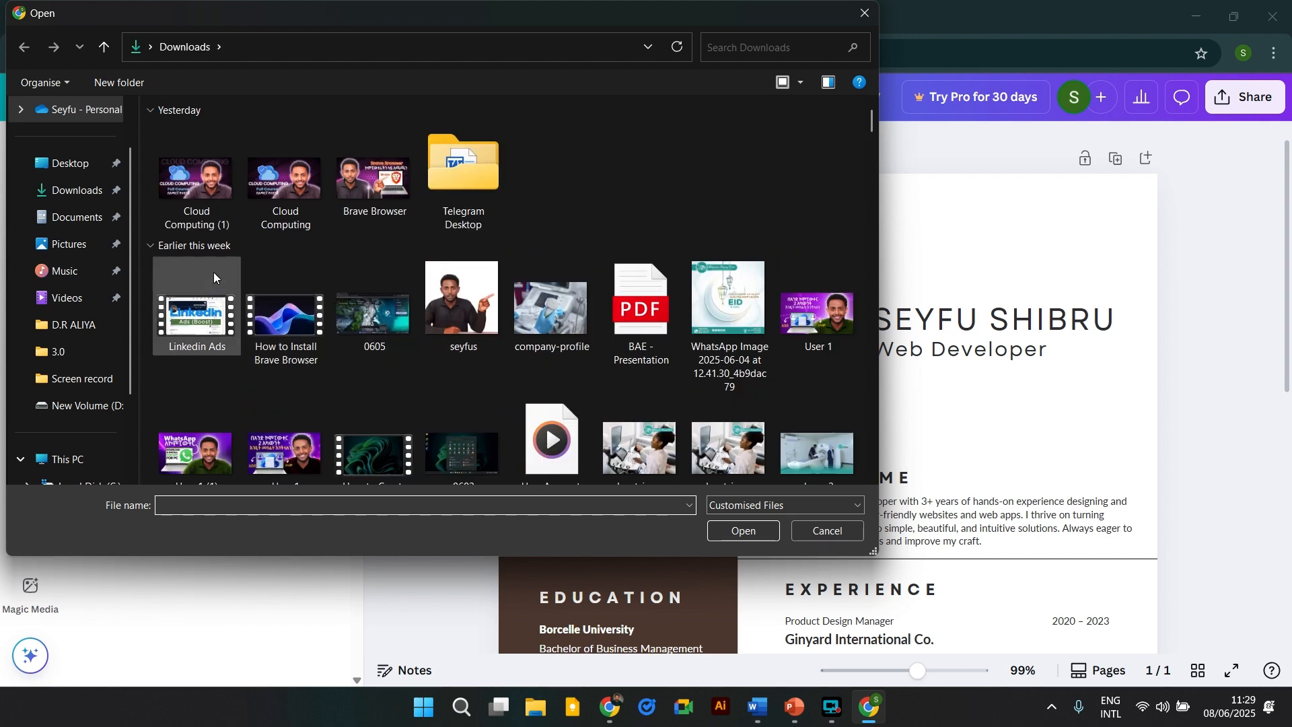
pyautogui.click(111, 247)
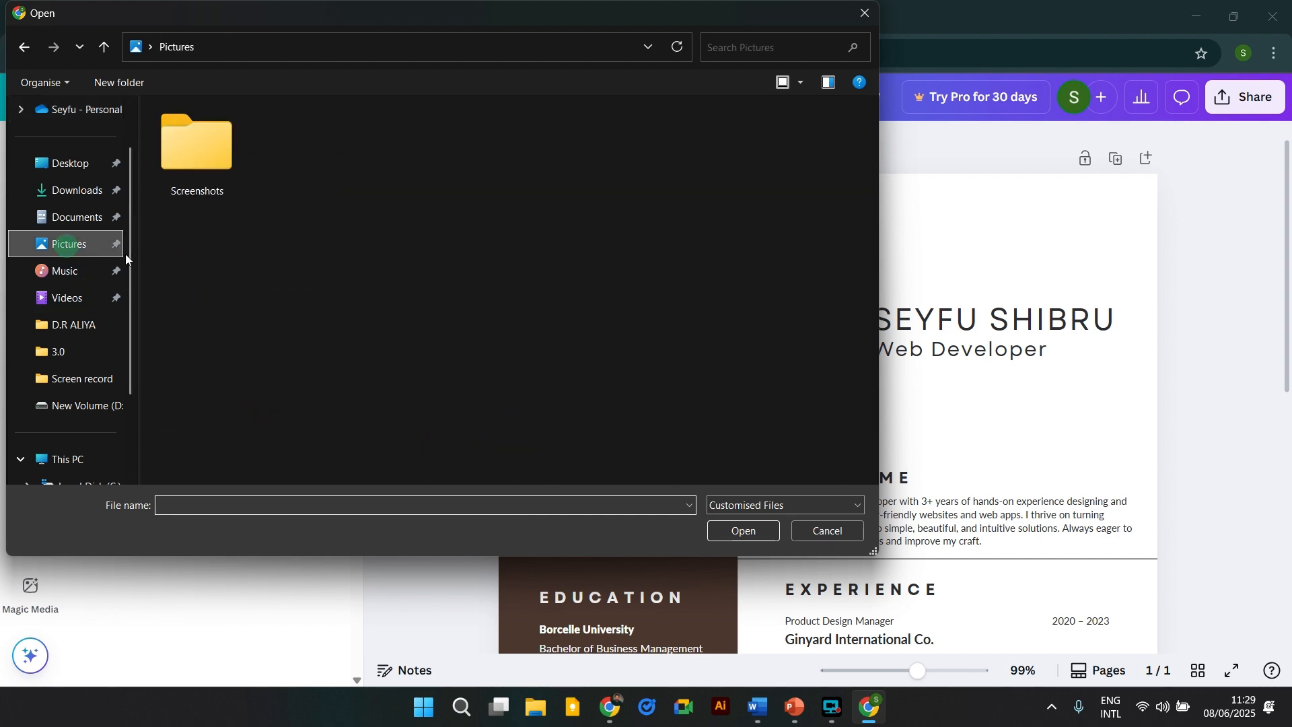
pyautogui.click(64, 191)
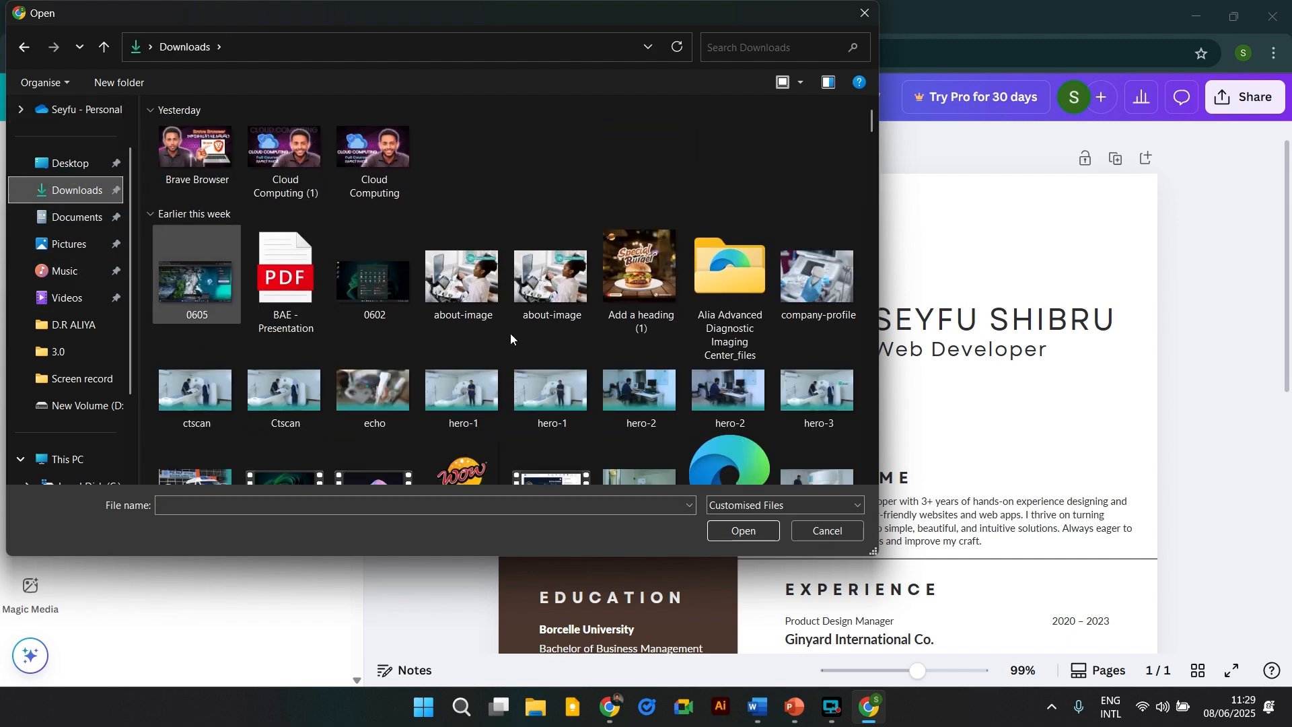
pyautogui.scroll(-15, 559, 292)
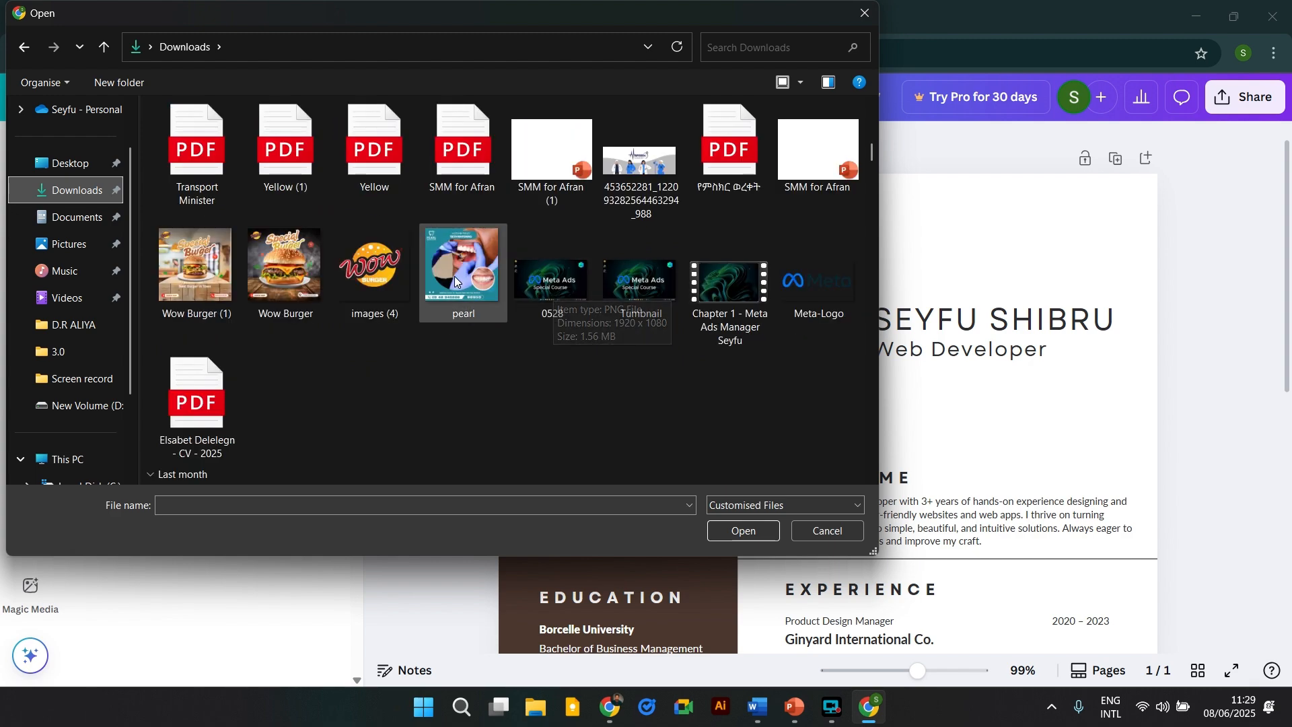
pyautogui.scroll(-10, 542, 291)
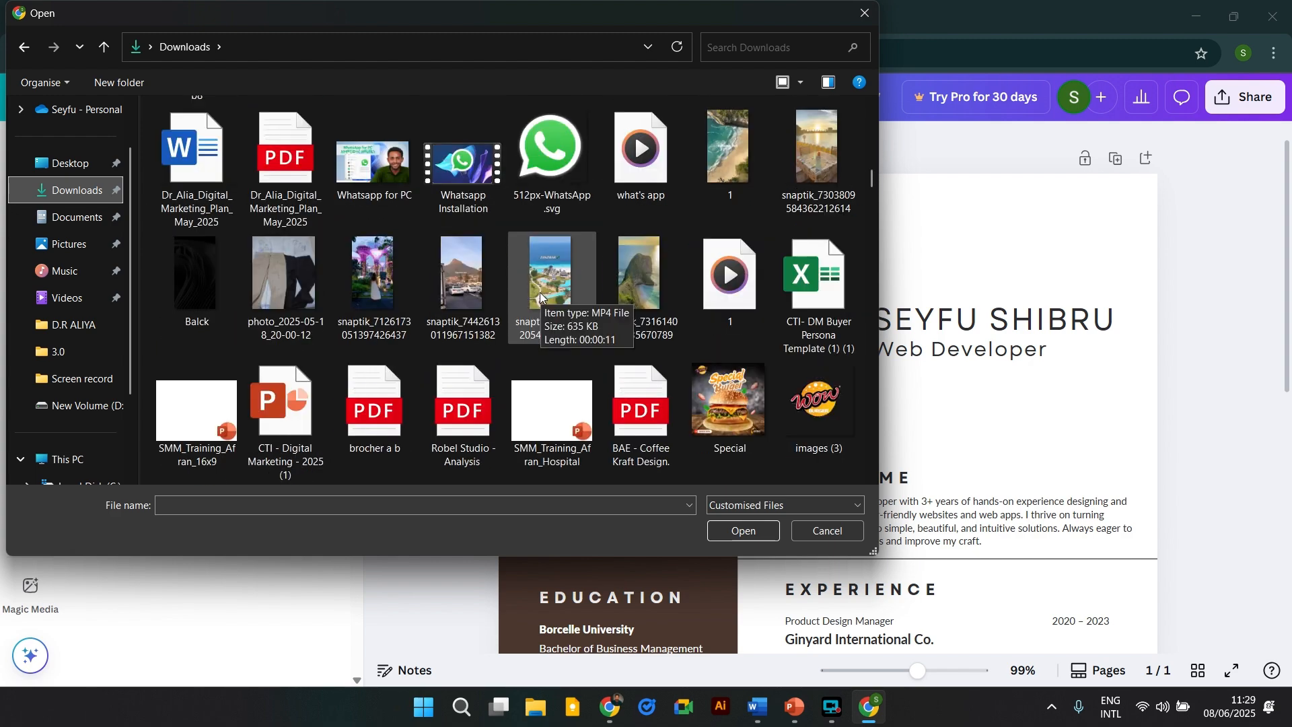
pyautogui.scroll(-10, 517, 280)
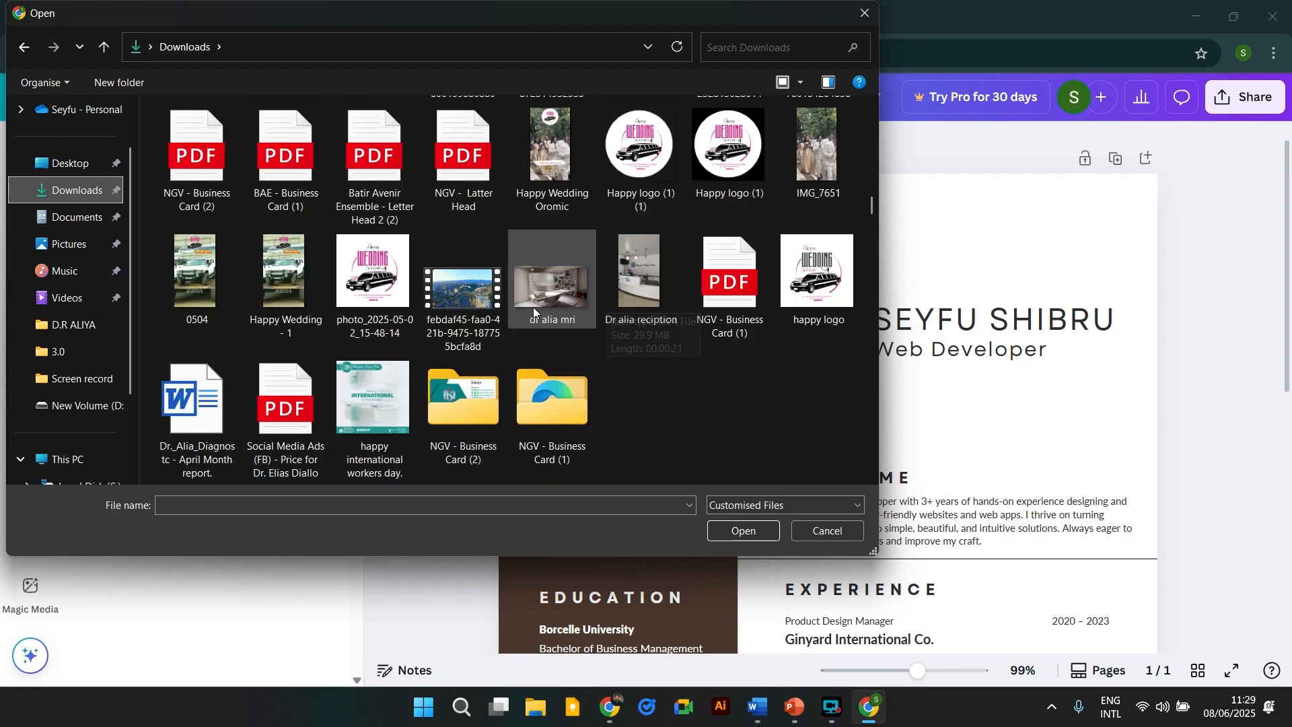
pyautogui.scroll(-15, 578, 320)
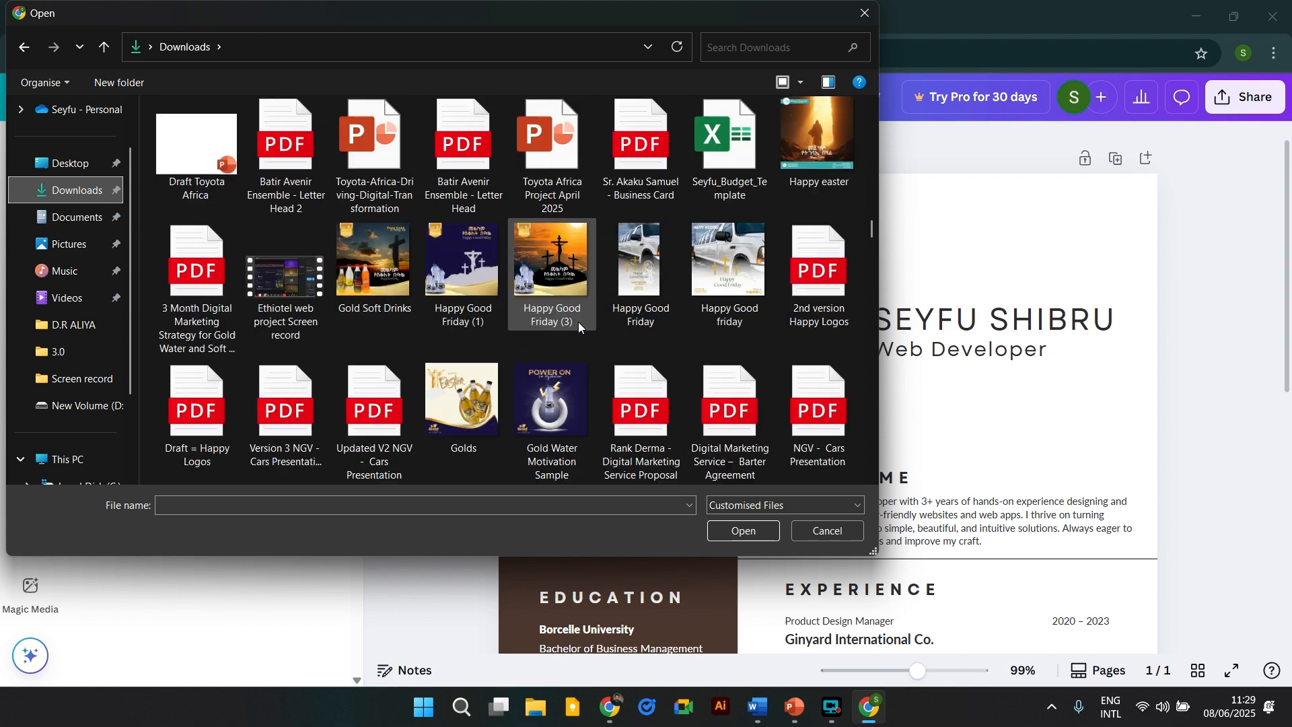
pyautogui.doubleClick(640, 153)
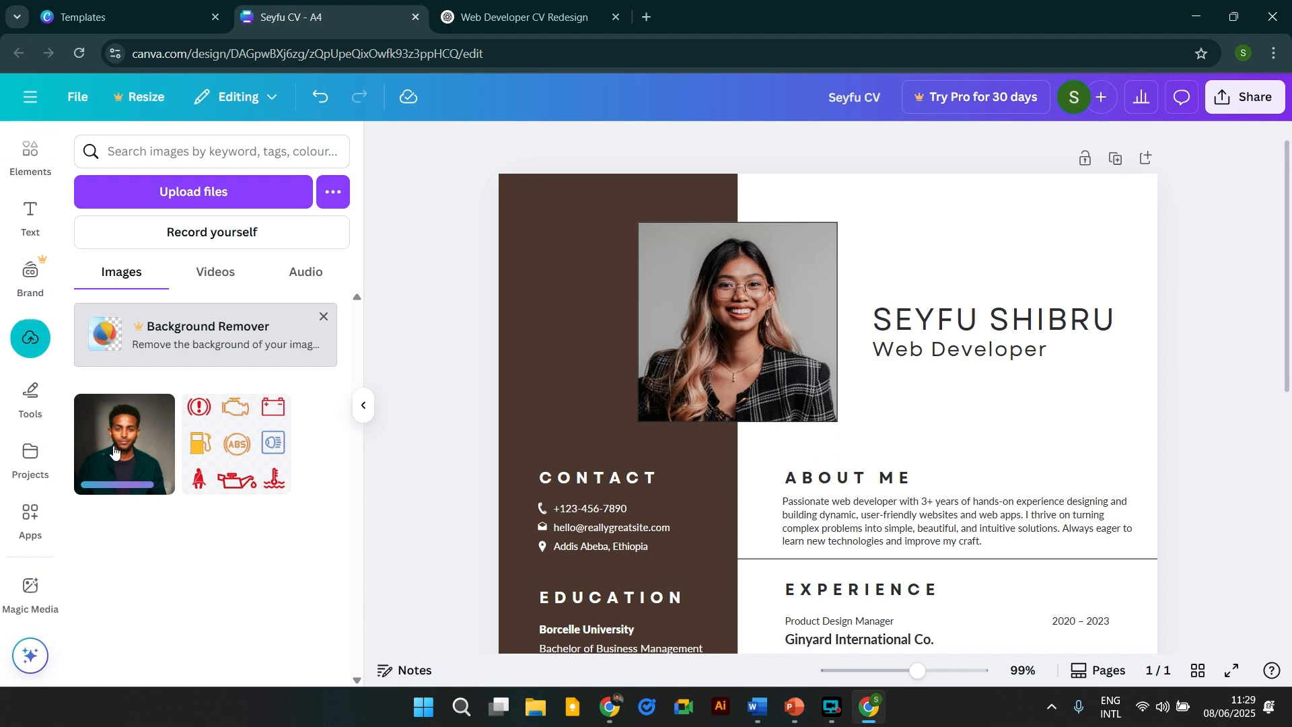
# Drop the uploaded portrait into the photo frame beside the name.
pyautogui.click(114, 451)
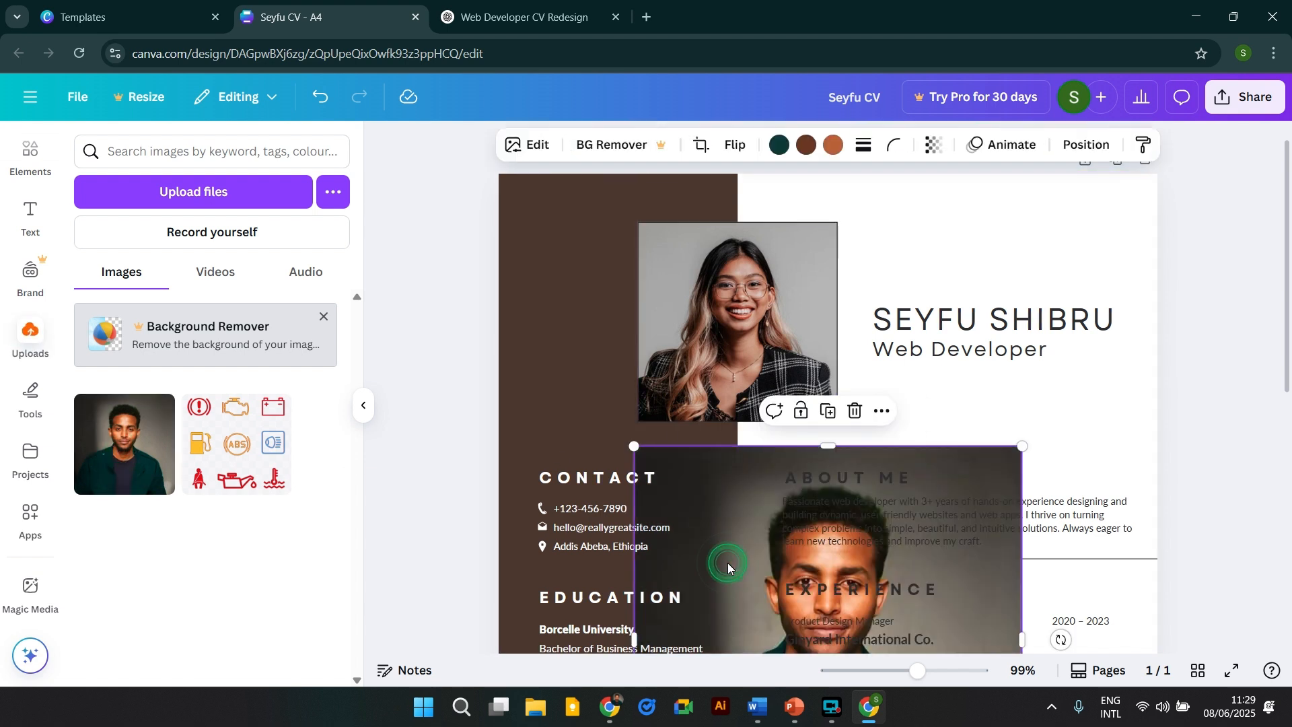
pyautogui.moveTo(728, 562); pyautogui.dragTo(720, 338)
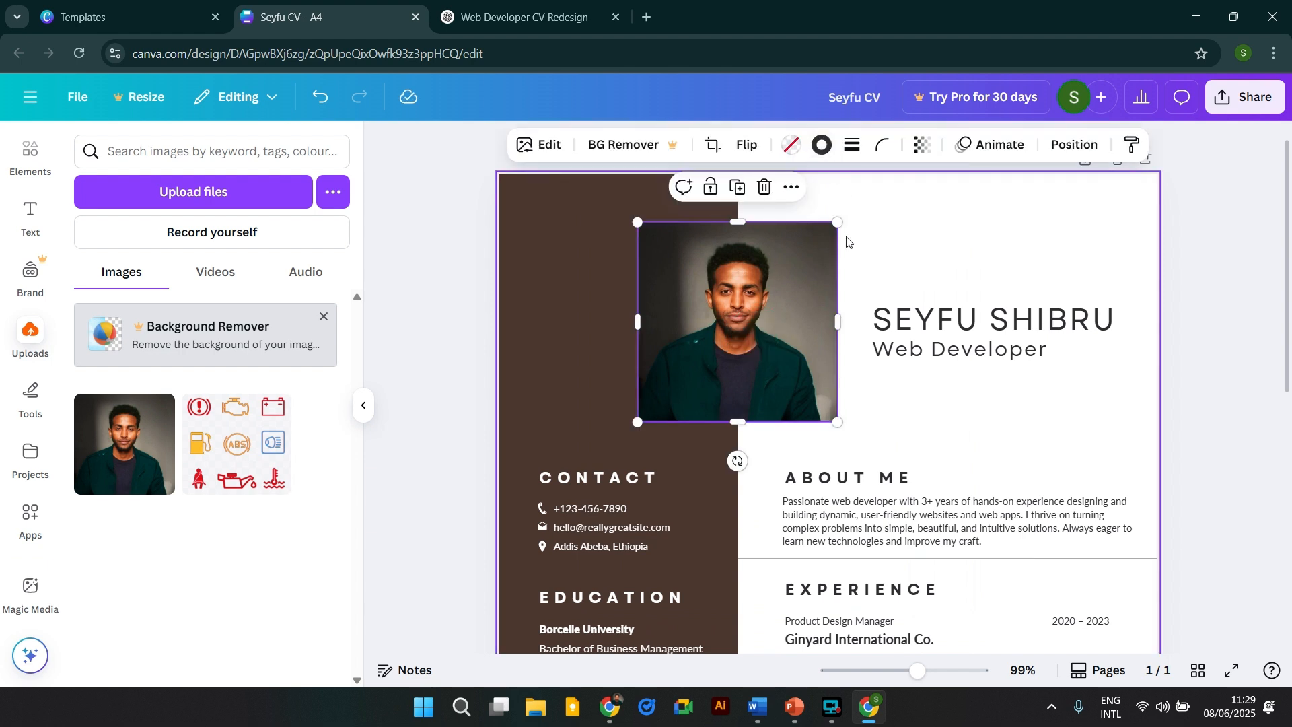
pyautogui.click(879, 251)
pyautogui.click(836, 303)
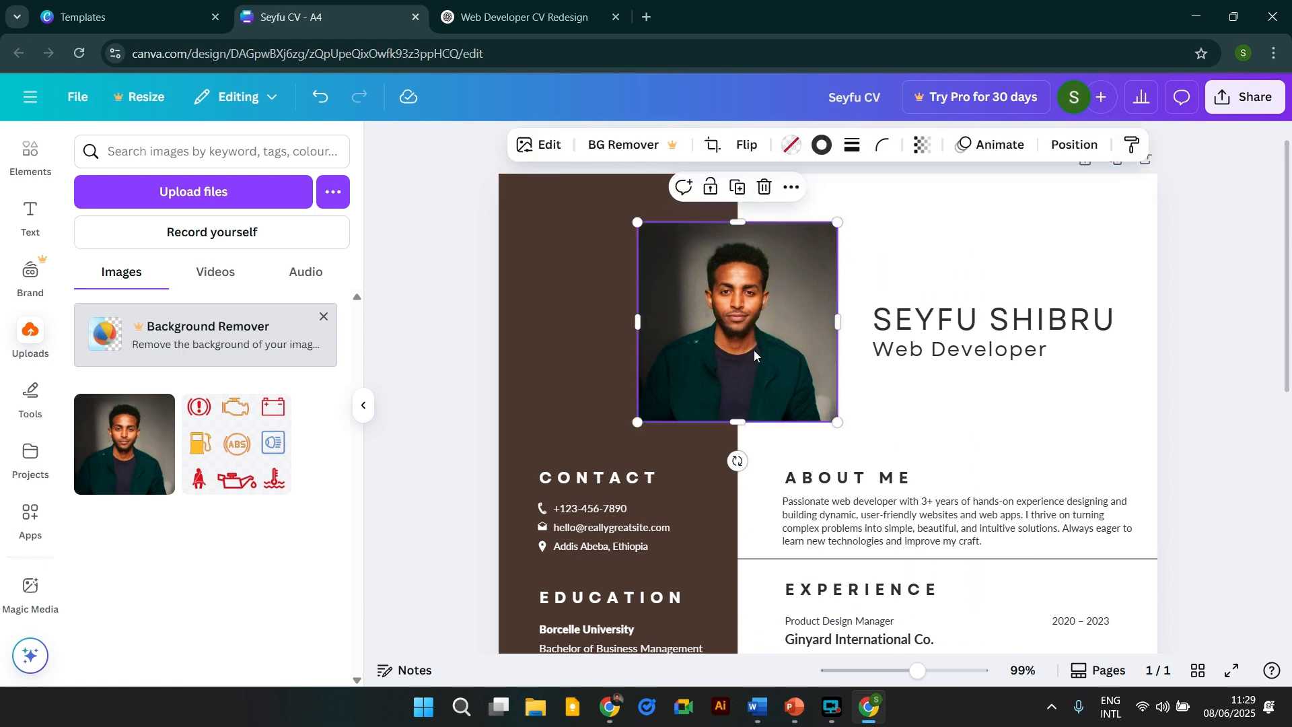
# Crop the portrait, enlarging it and repositioning the face within the frame.
pyautogui.doubleClick(746, 332)
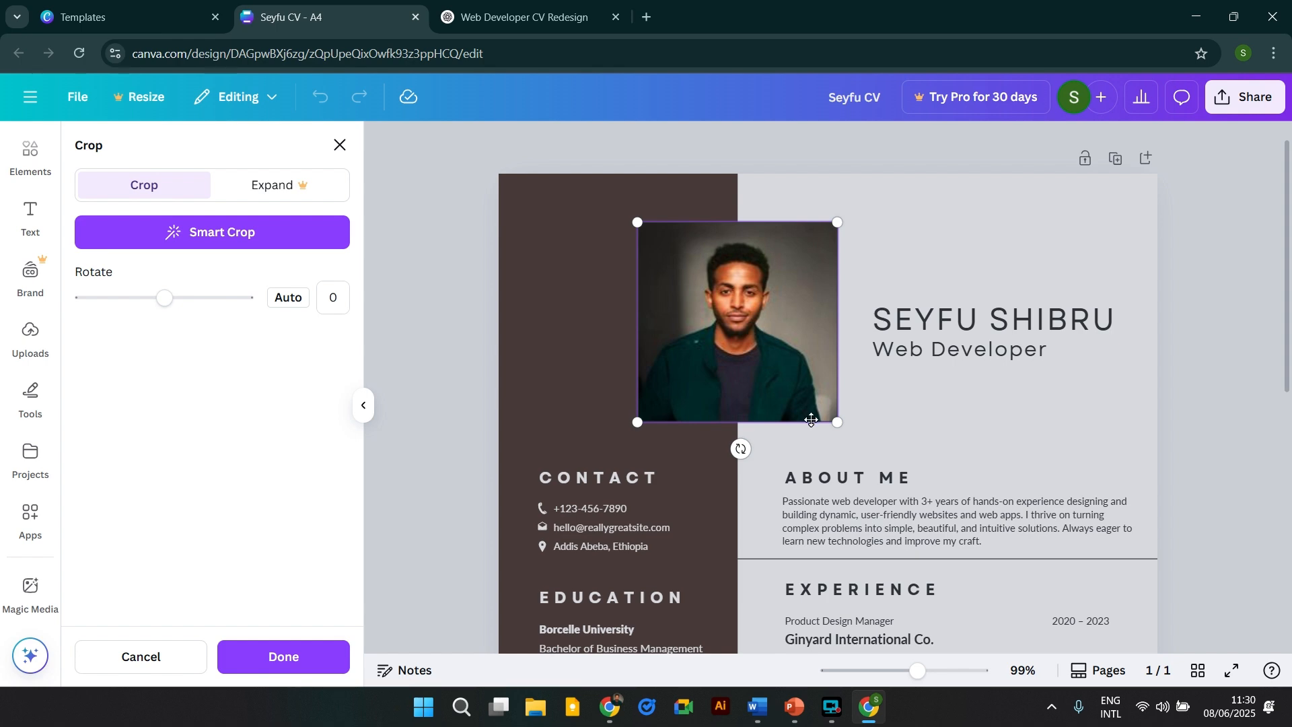
pyautogui.moveTo(837, 422); pyautogui.dragTo(920, 505)
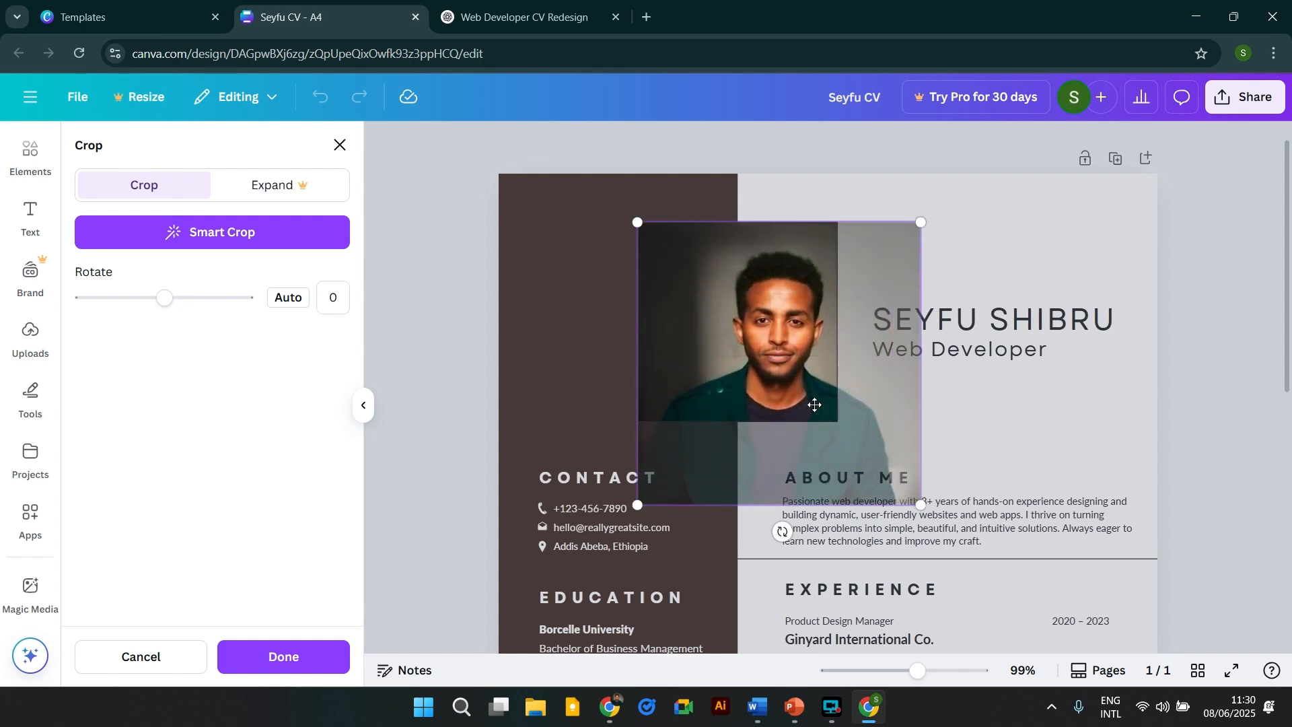
pyautogui.moveTo(798, 380); pyautogui.dragTo(752, 356)
pyautogui.click(968, 380)
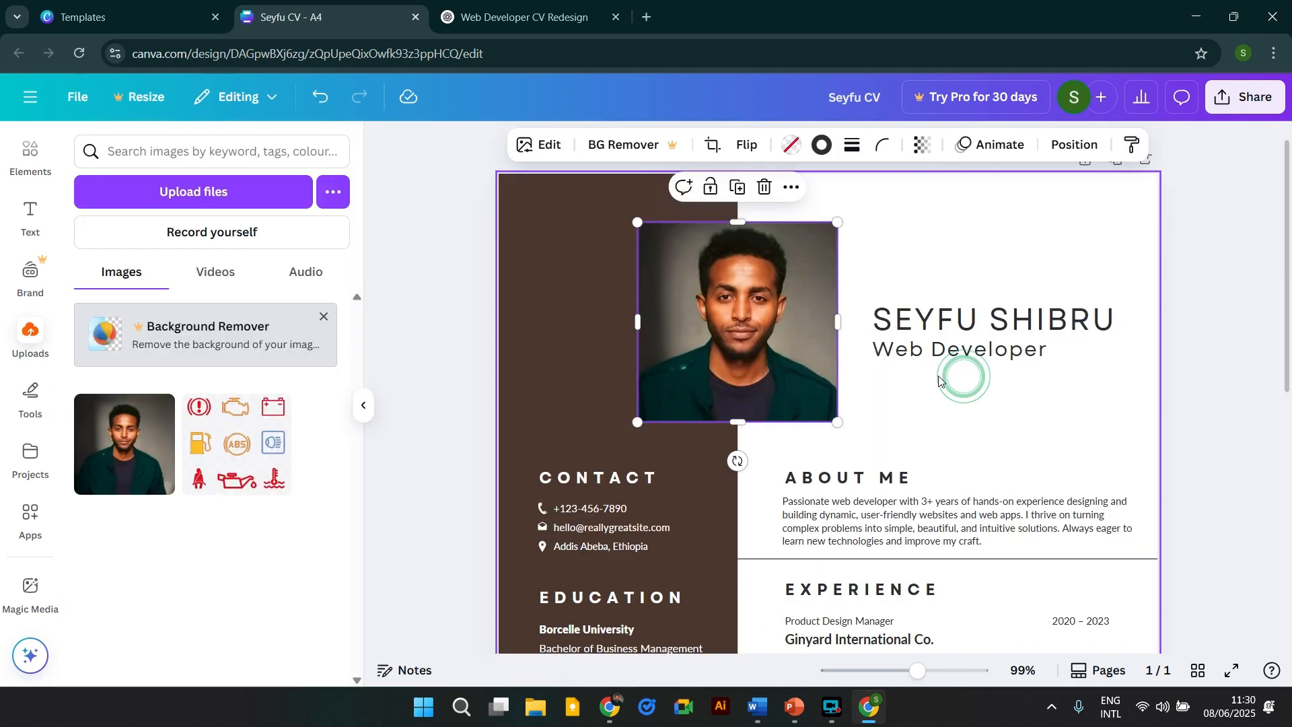
pyautogui.click(881, 238)
pyautogui.click(740, 301)
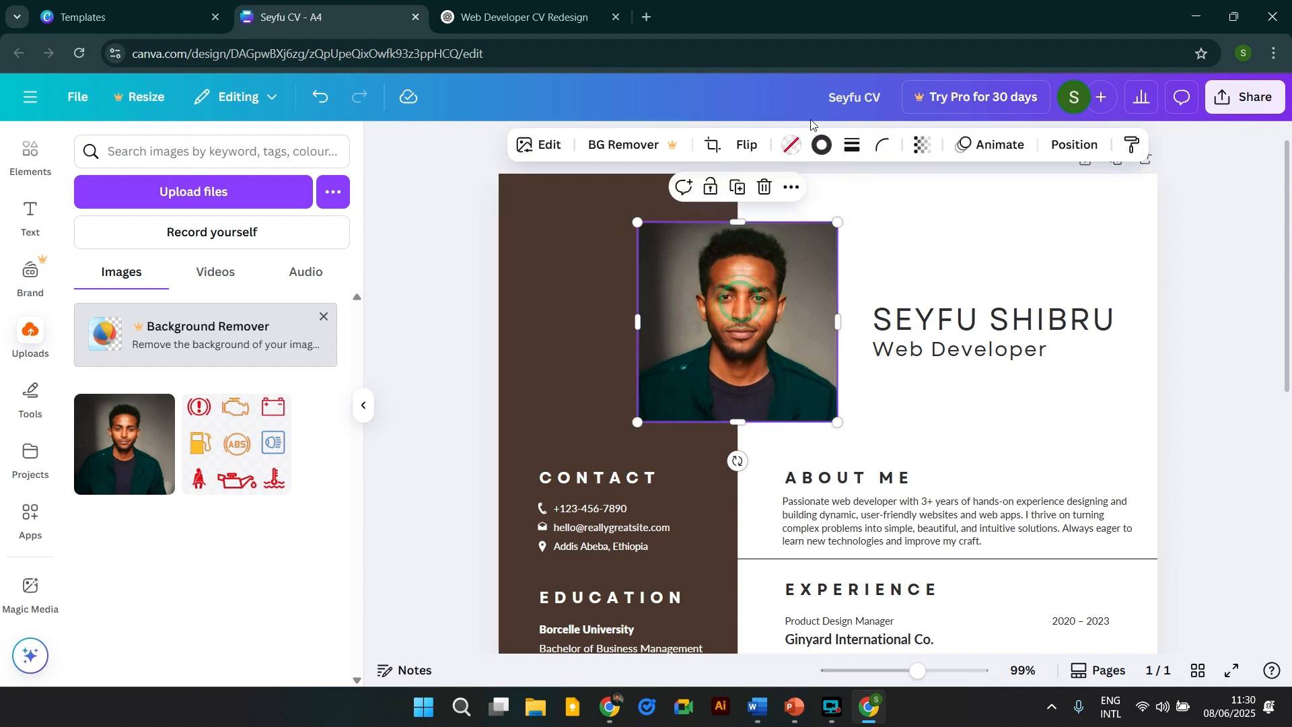
# Round the photo's corners to 58.
pyautogui.click(886, 153)
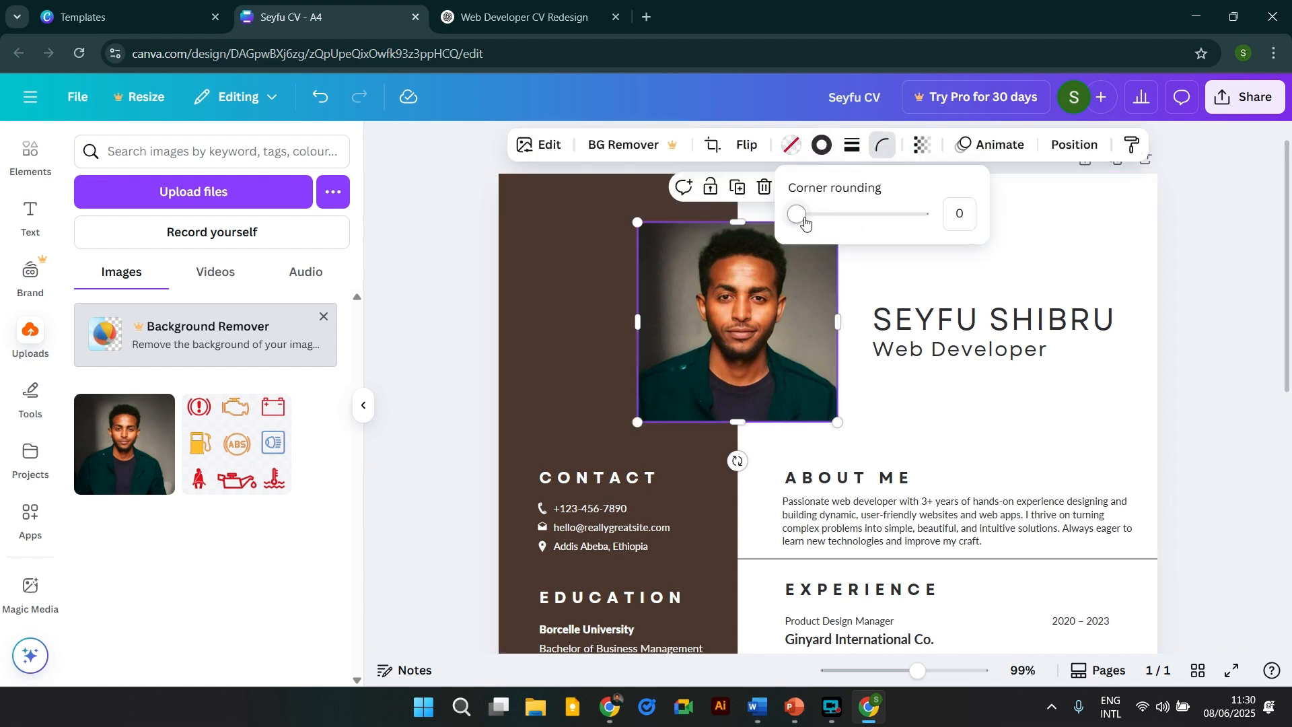
pyautogui.moveTo(792, 214); pyautogui.dragTo(872, 246)
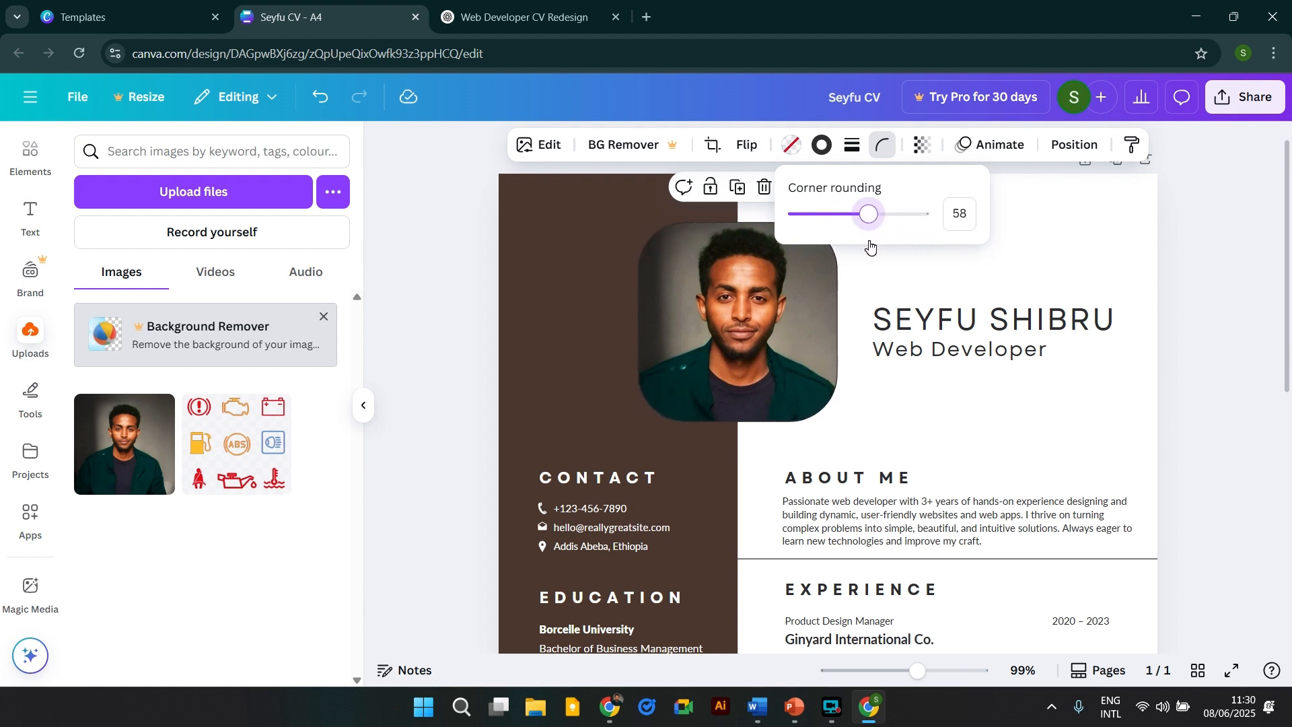
pyautogui.click(1211, 364)
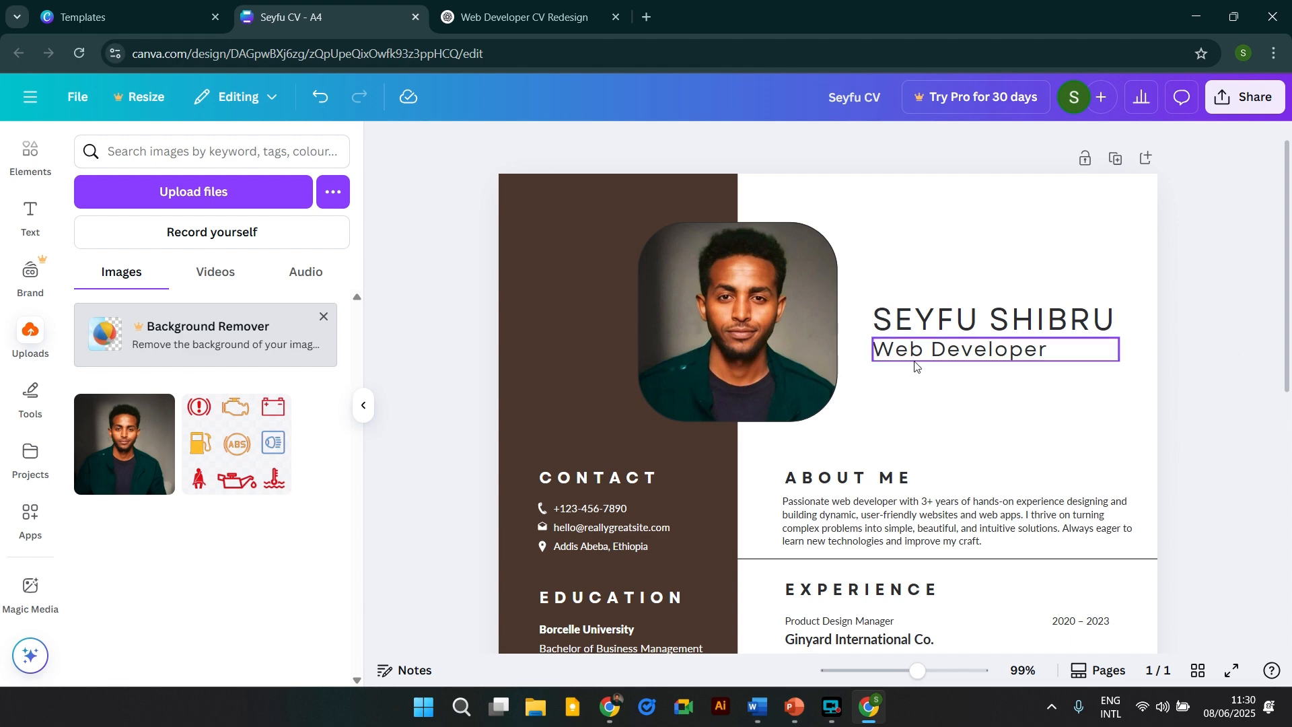
pyautogui.scroll(-5, 948, 418)
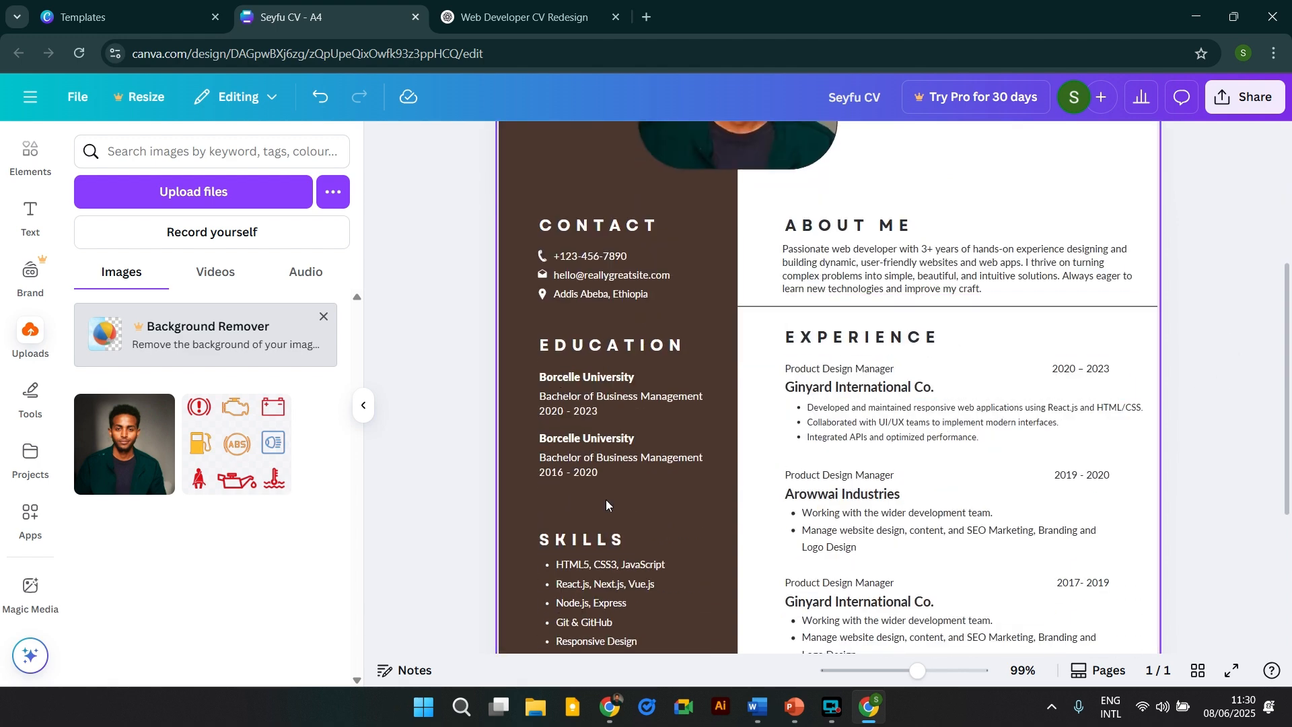
pyautogui.scroll(-3, 779, 536)
pyautogui.scroll(8, 822, 482)
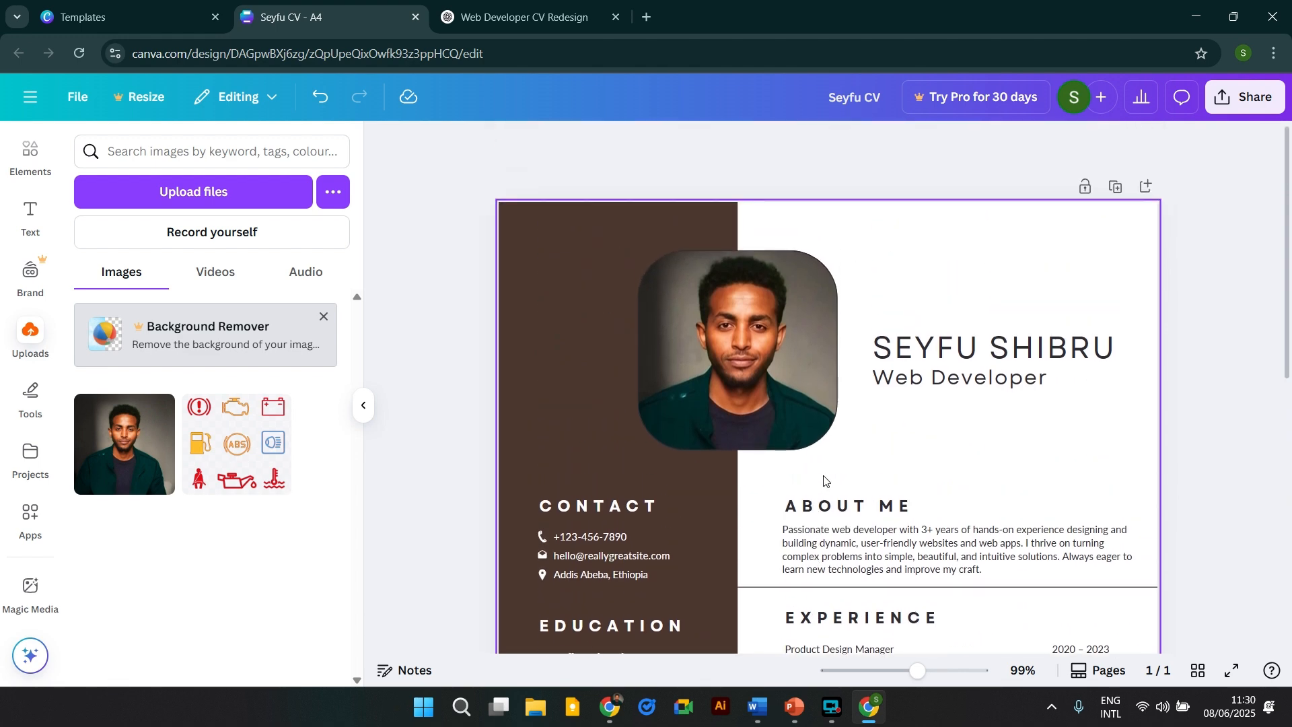
pyautogui.scroll(-3, 778, 530)
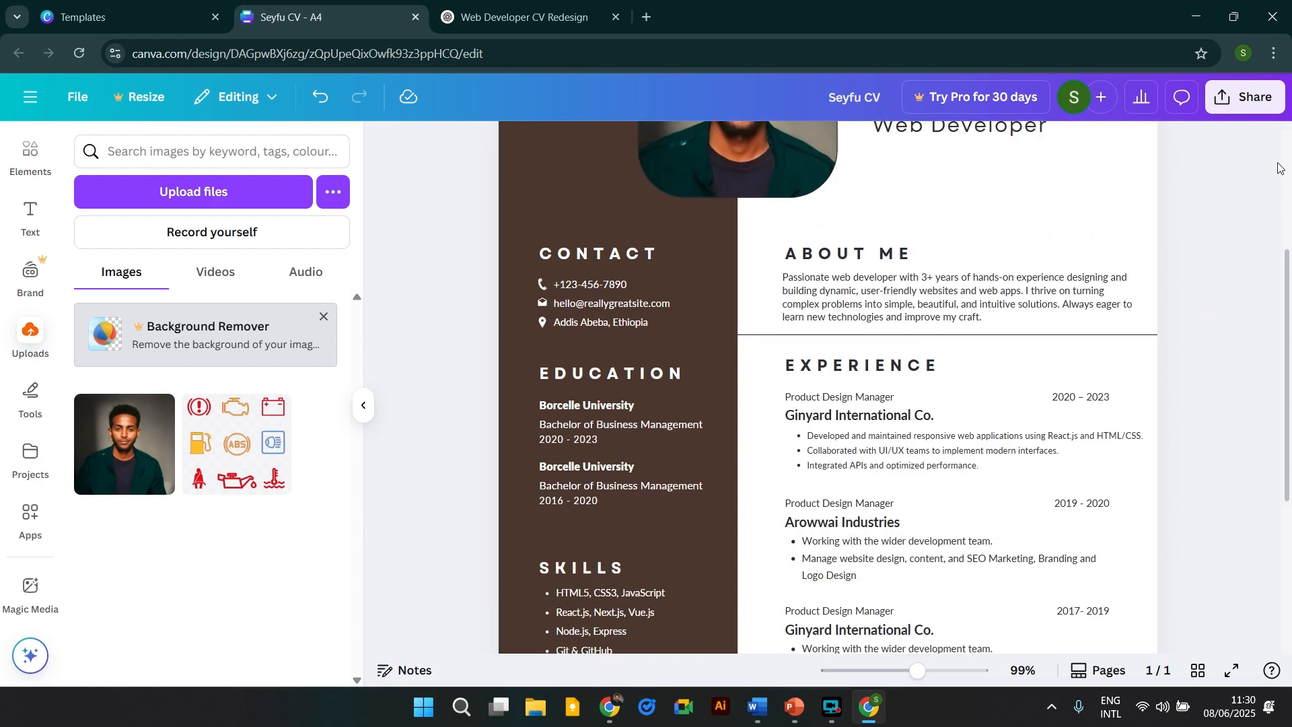
# Download the CV as a 130 KB PDF Standard file and check Chrome's recent downloads.
pyautogui.click(1230, 106)
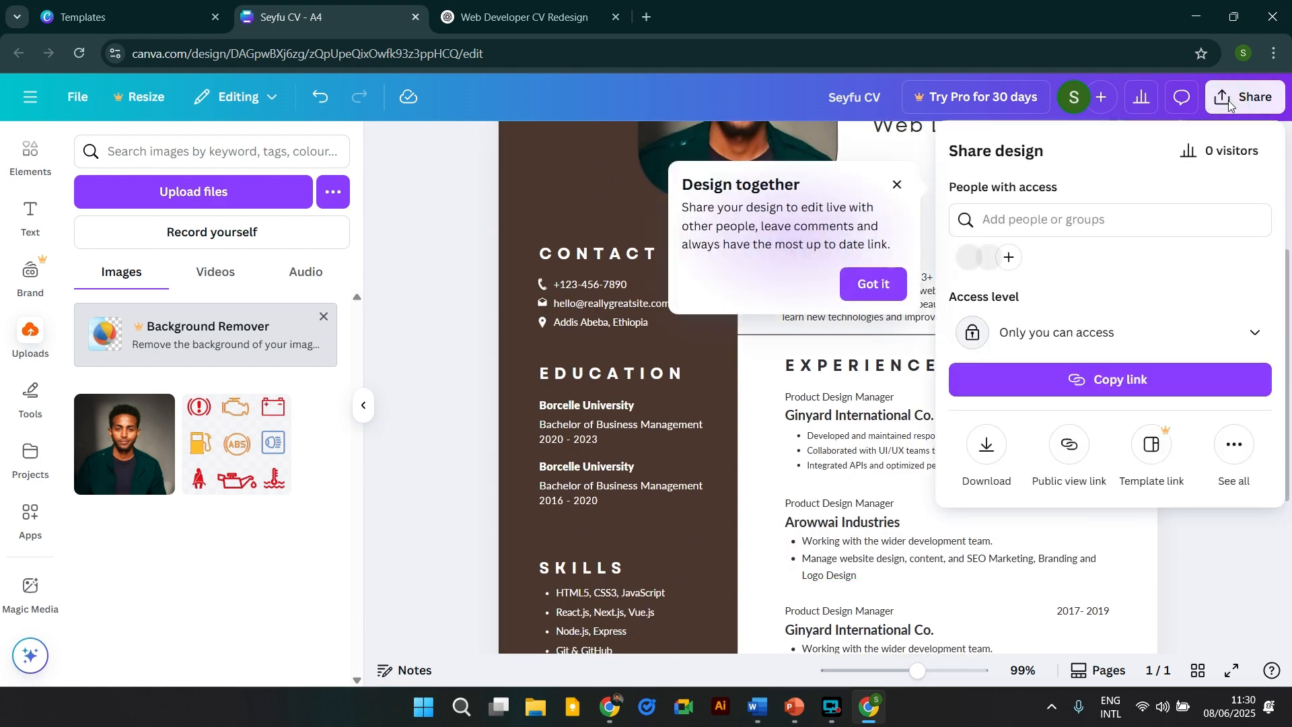
pyautogui.click(987, 444)
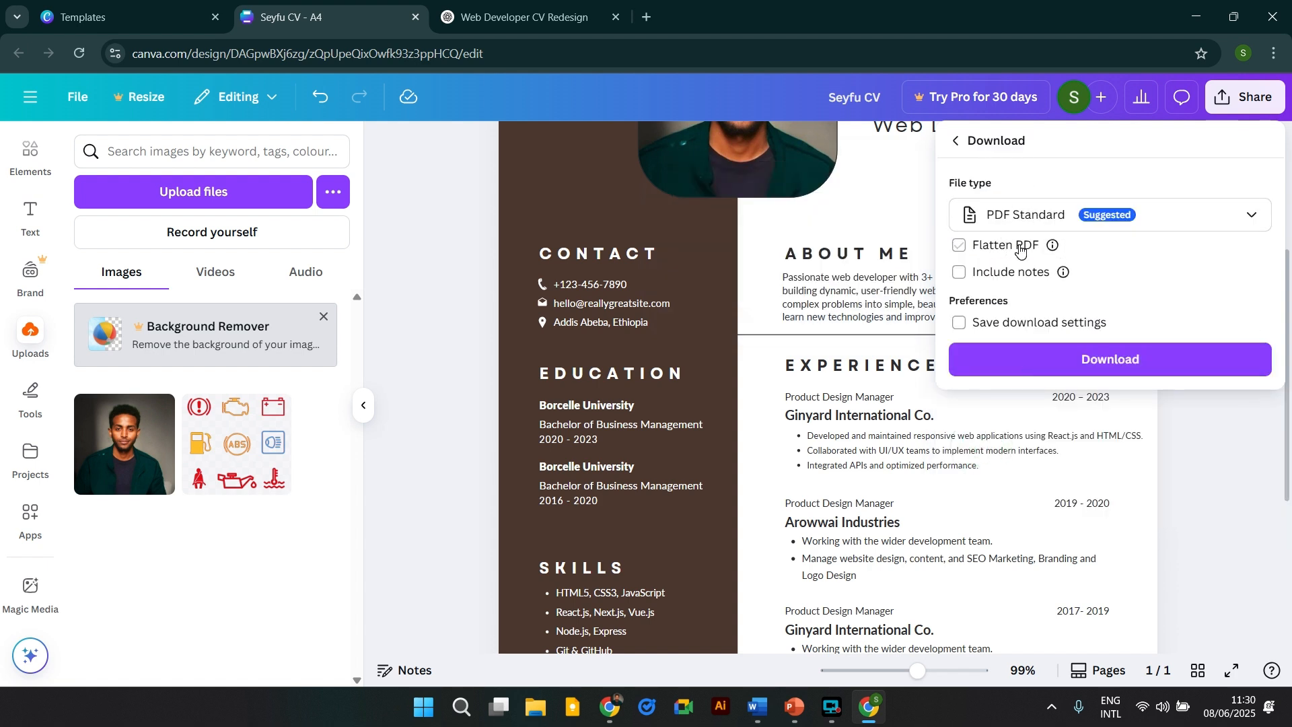
pyautogui.click(1016, 213)
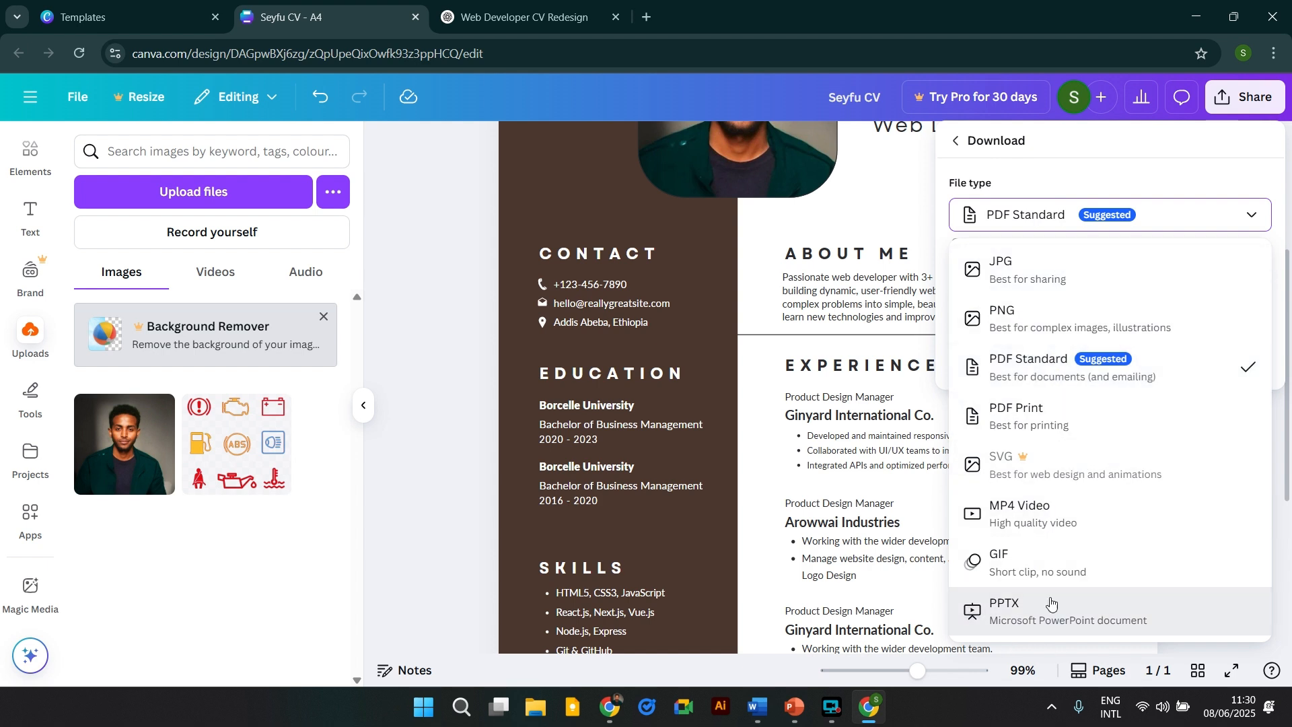
pyautogui.click(913, 213)
pyautogui.click(1221, 110)
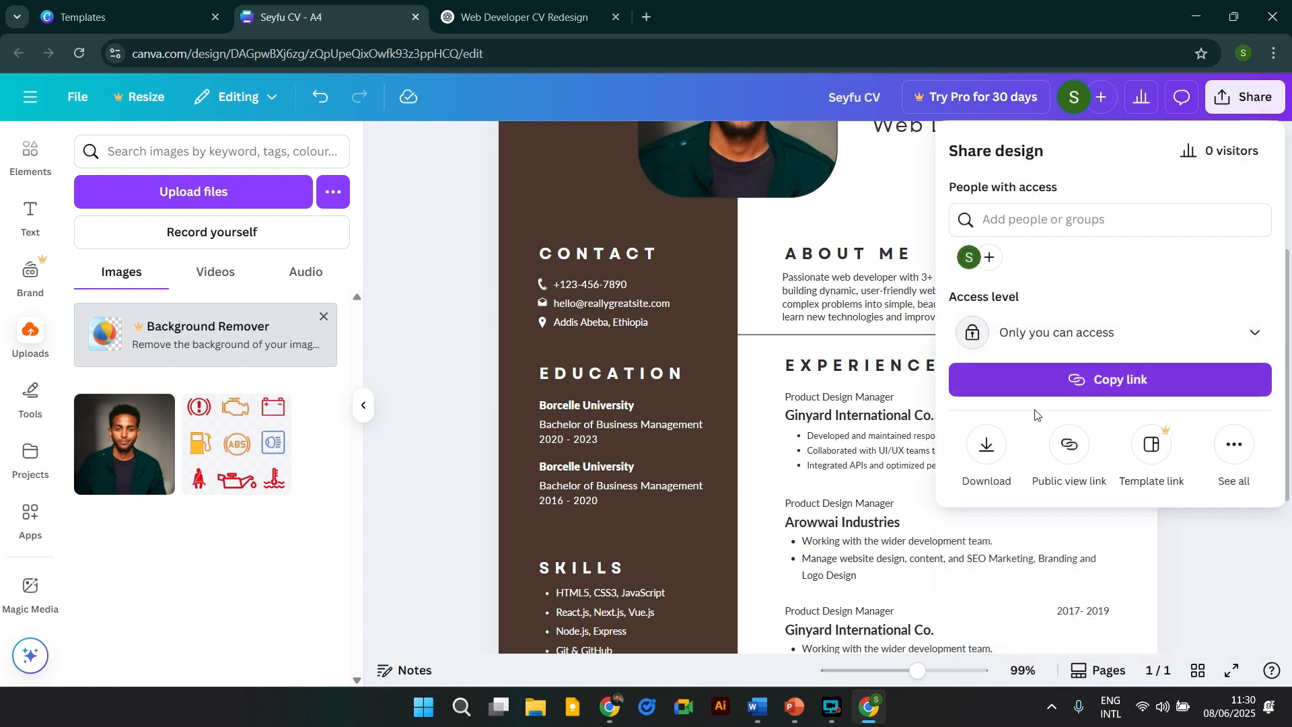
pyautogui.click(983, 445)
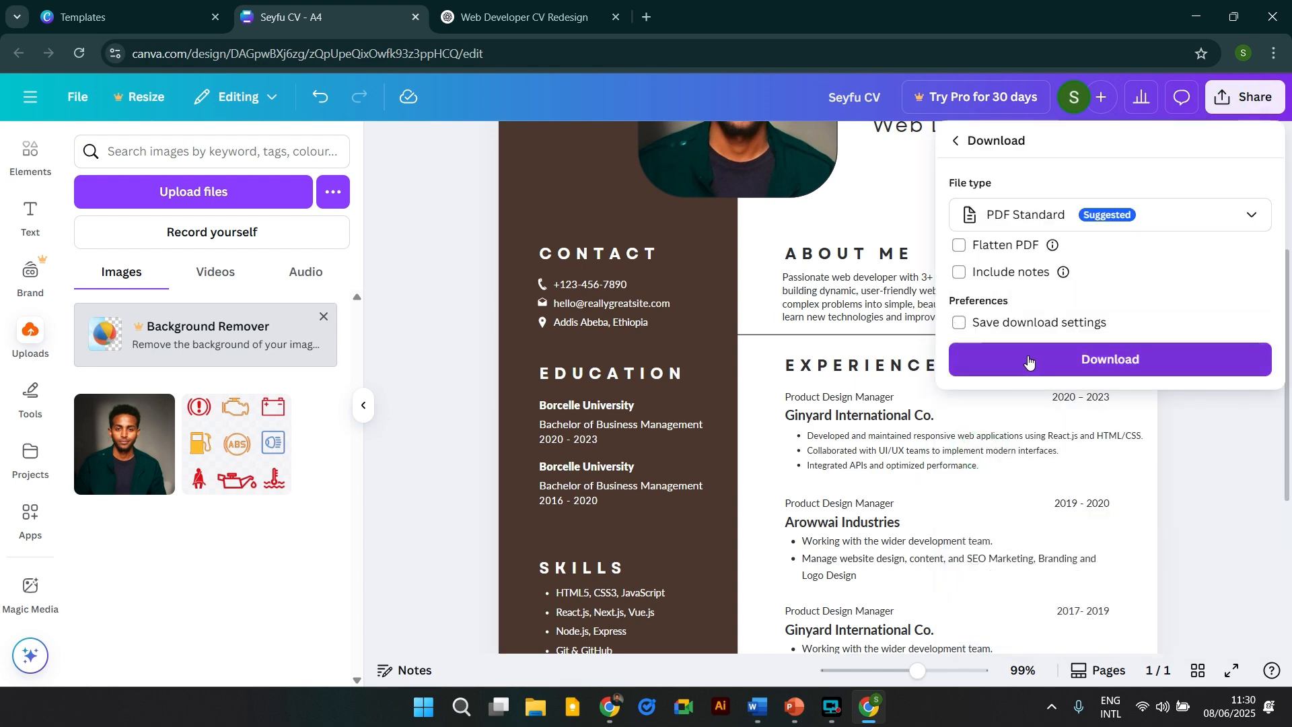
pyautogui.click(1028, 361)
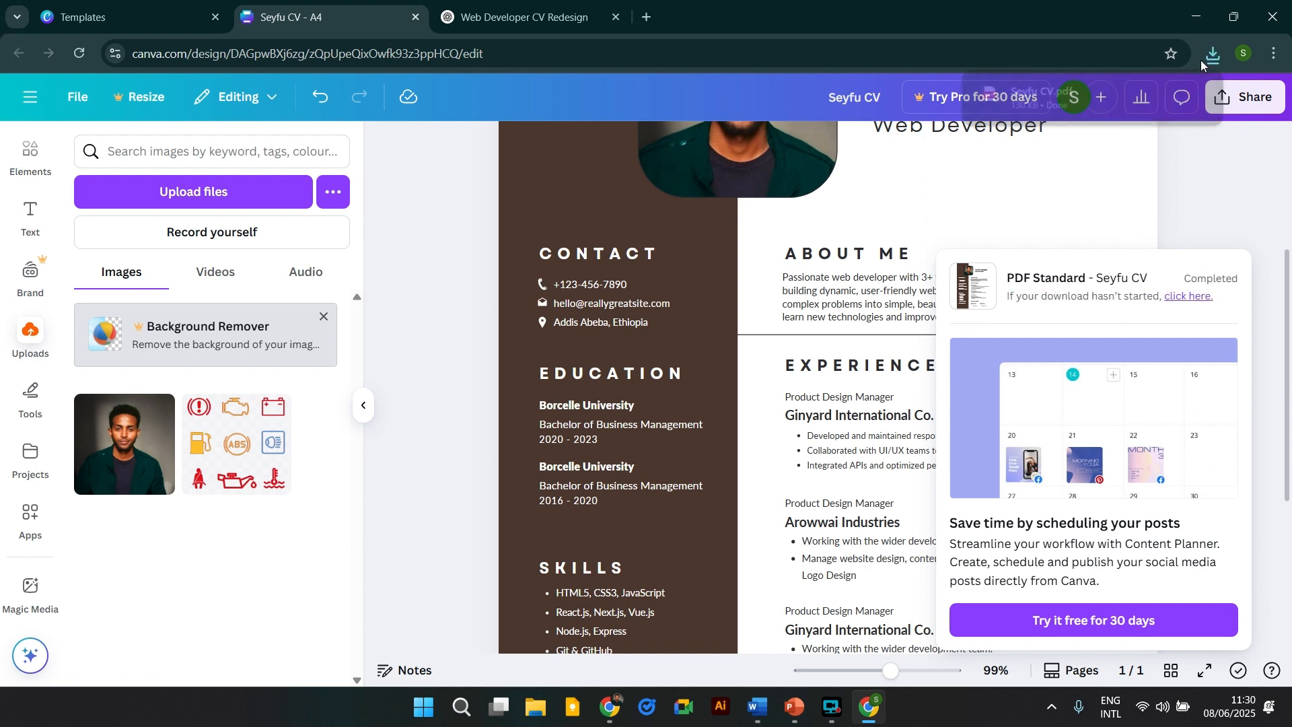
pyautogui.click(1211, 55)
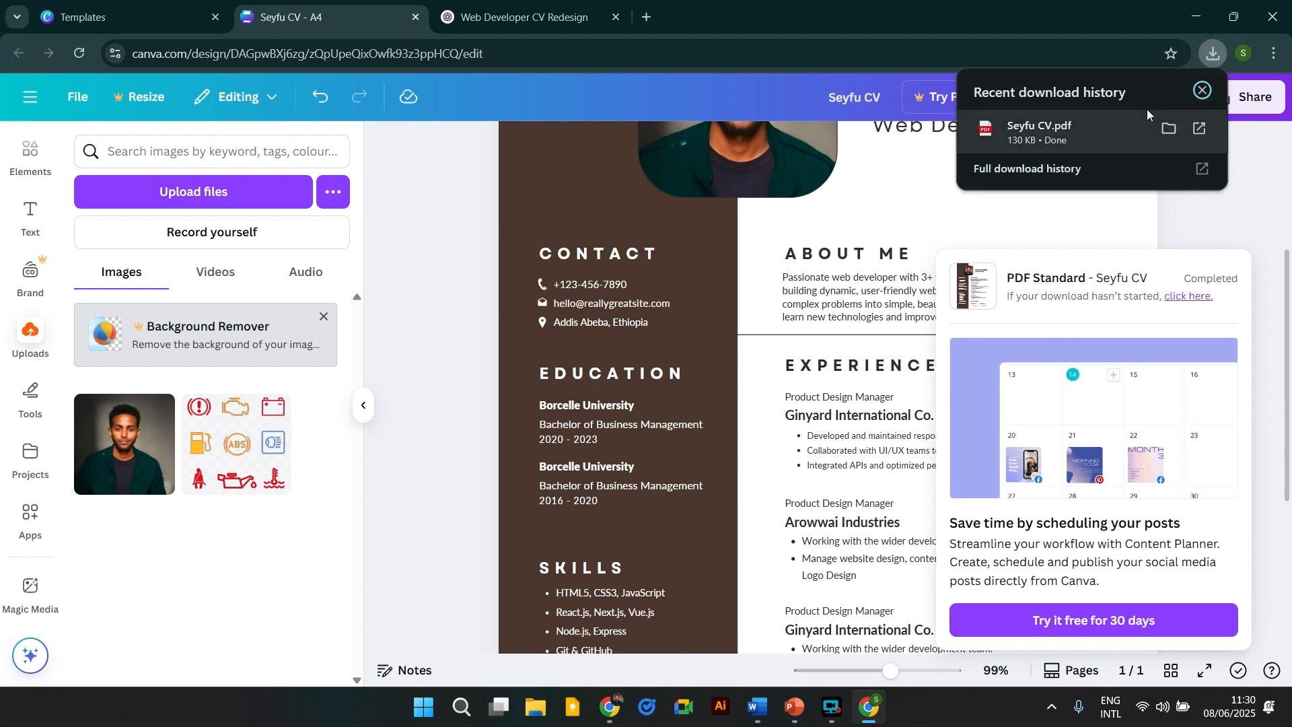
# Open the exported one-page CV PDF in Chrome, scroll through it, then minimize both browser windows.
pyautogui.click(1053, 135)
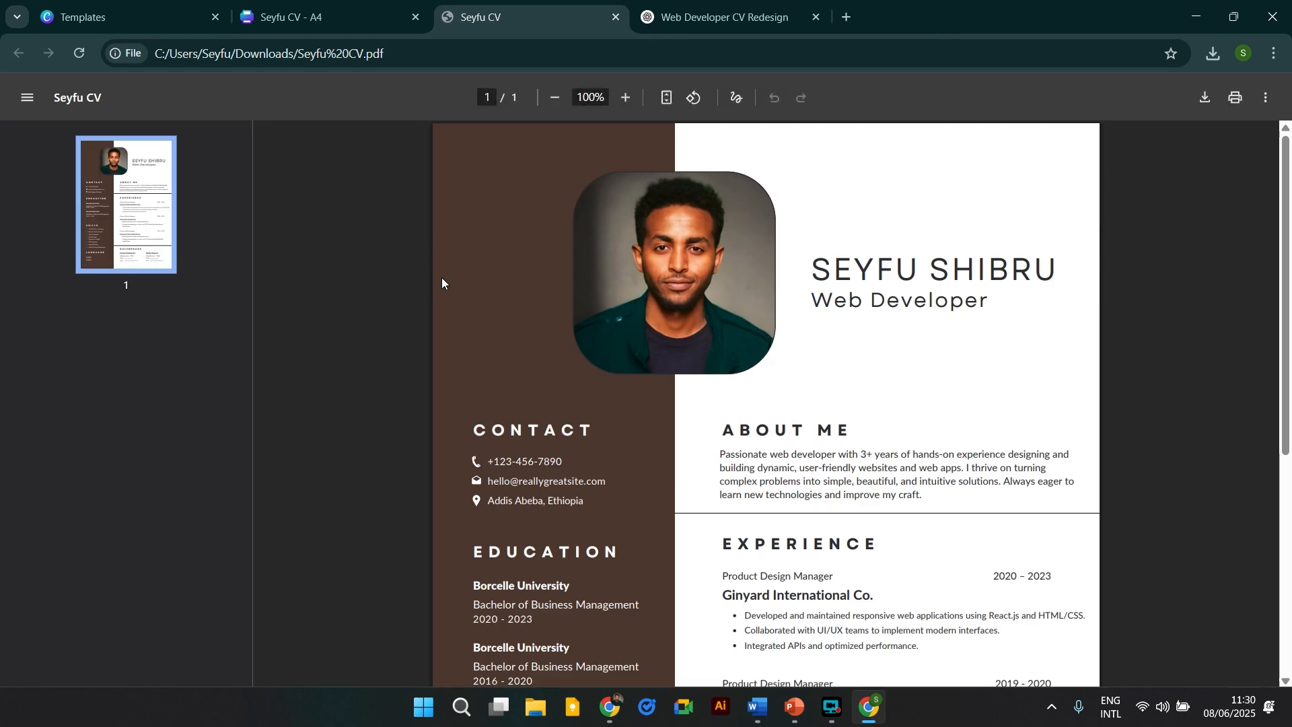
pyautogui.scroll(-5, 626, 289)
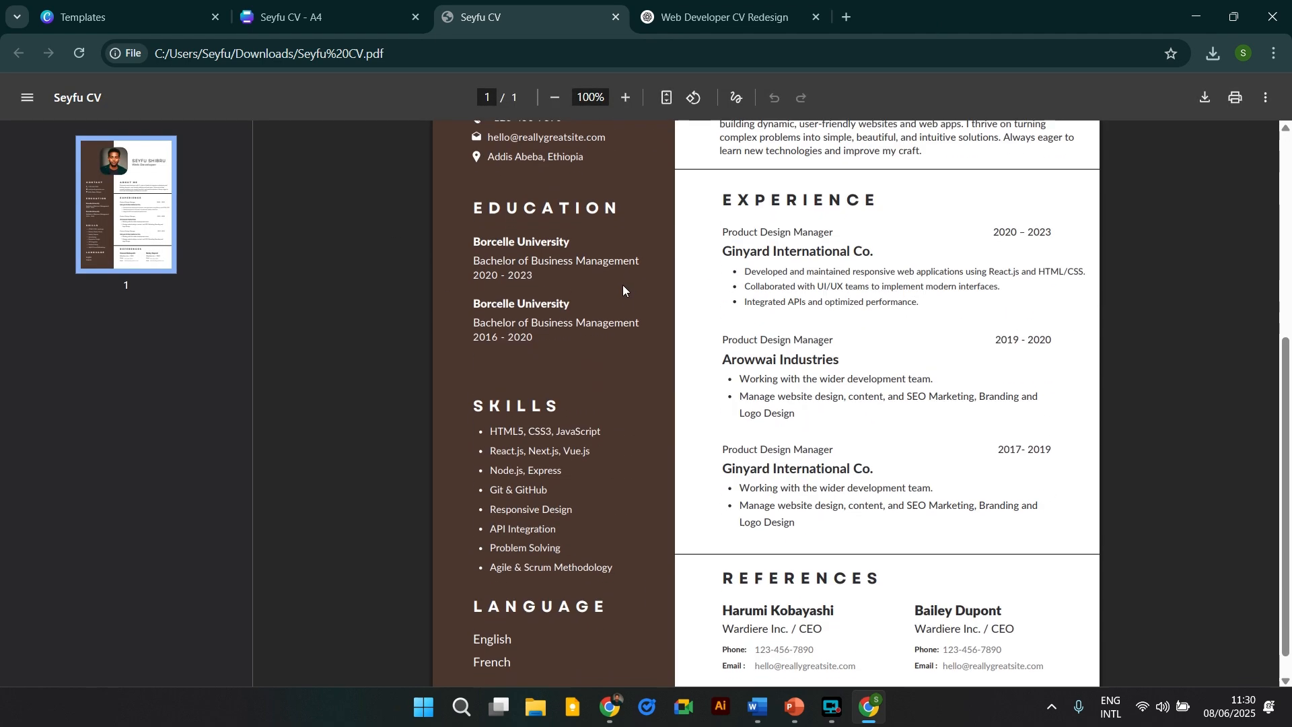
pyautogui.scroll(2, 736, 398)
pyautogui.scroll(3, 825, 437)
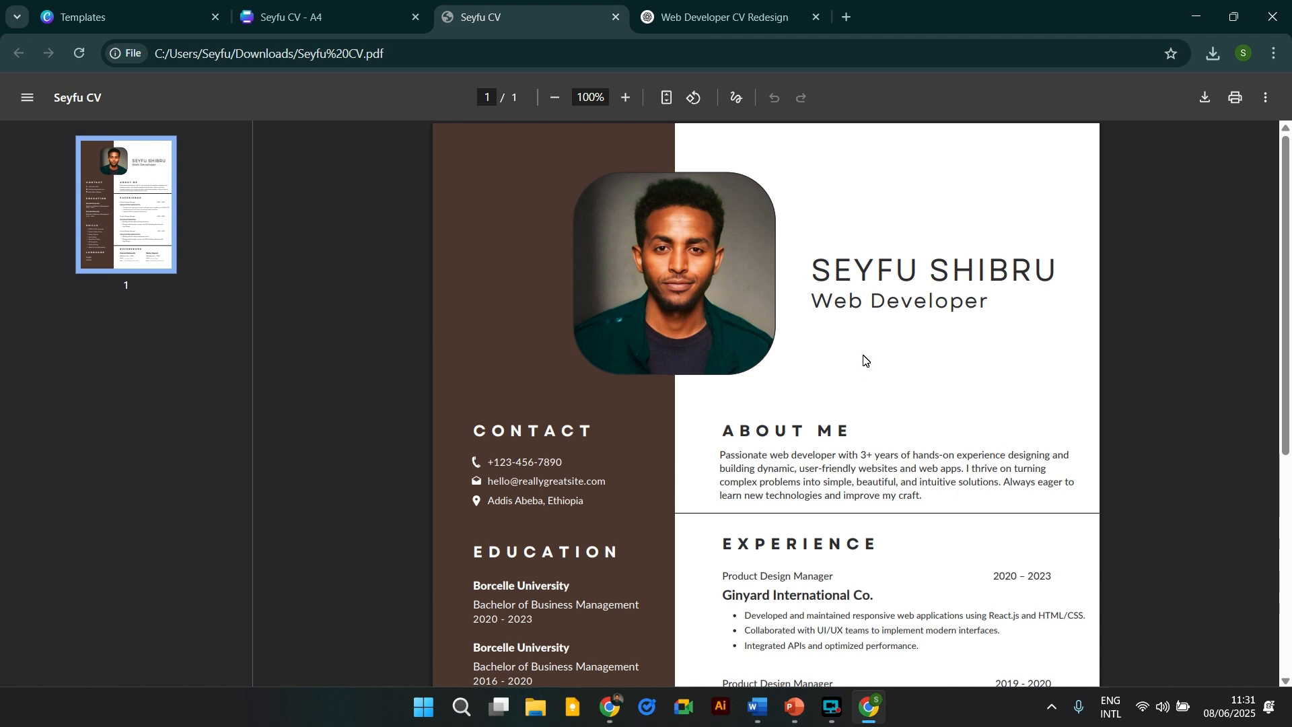
pyautogui.click(1195, 16)
pyautogui.click(1193, 15)
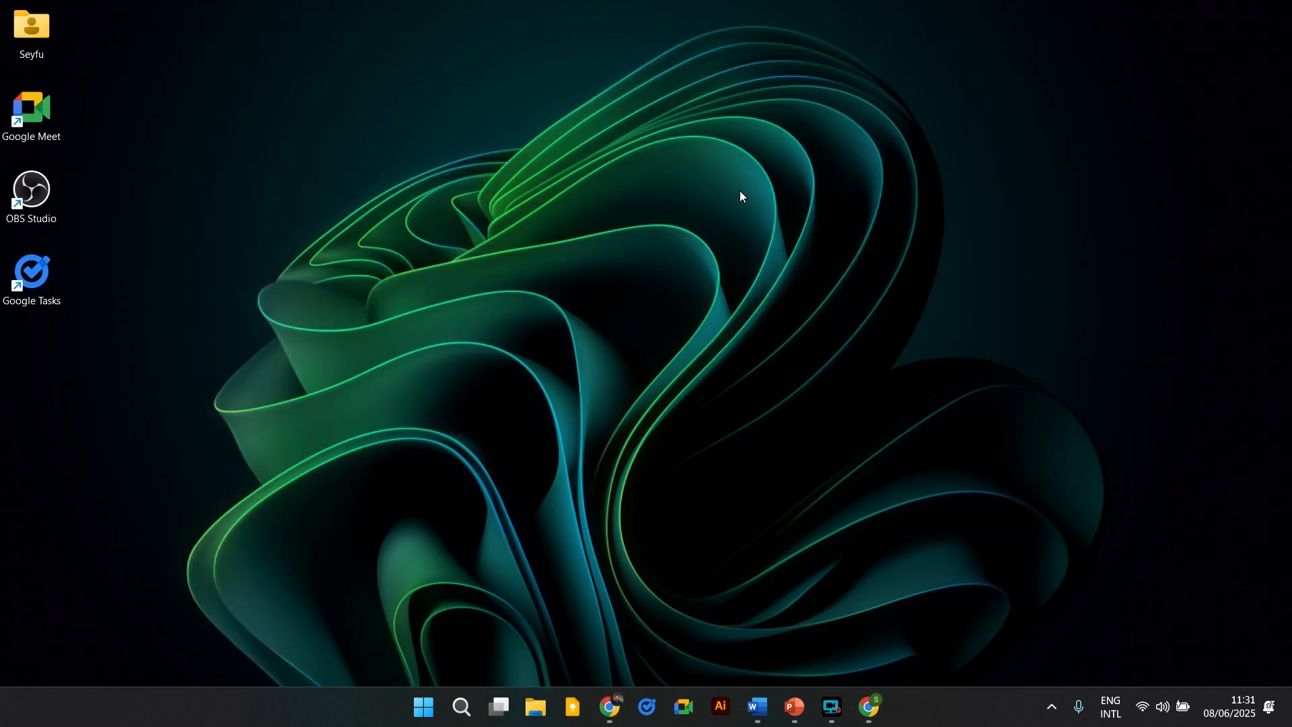